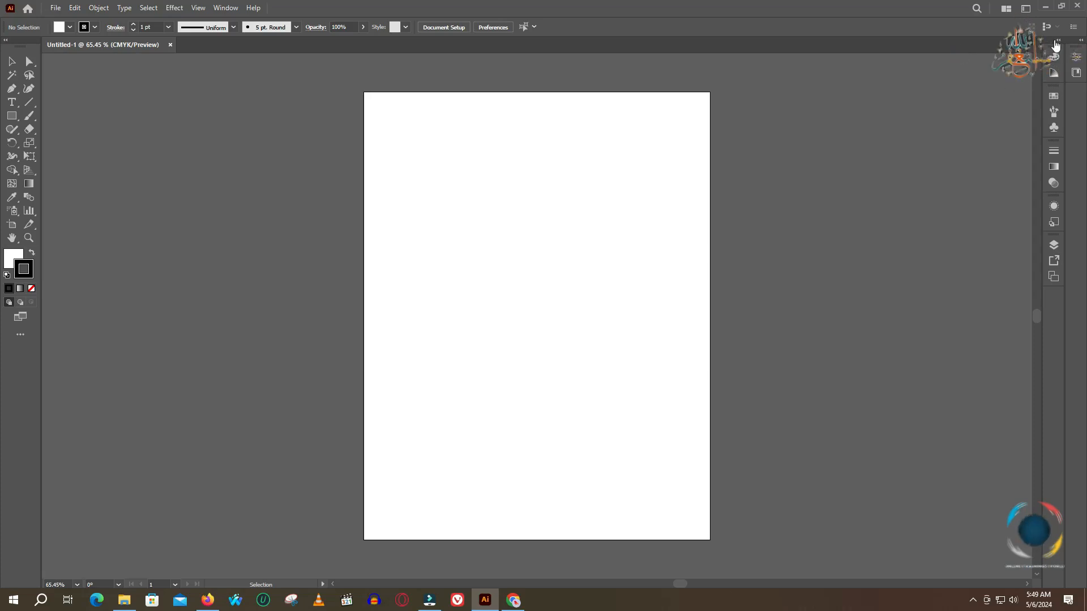
Expand the collapsed panel dock and bring the Gradient and Graphic Styles panels to the front of their groups.
{"action": "left_click", "coordinate": [1059, 43]}
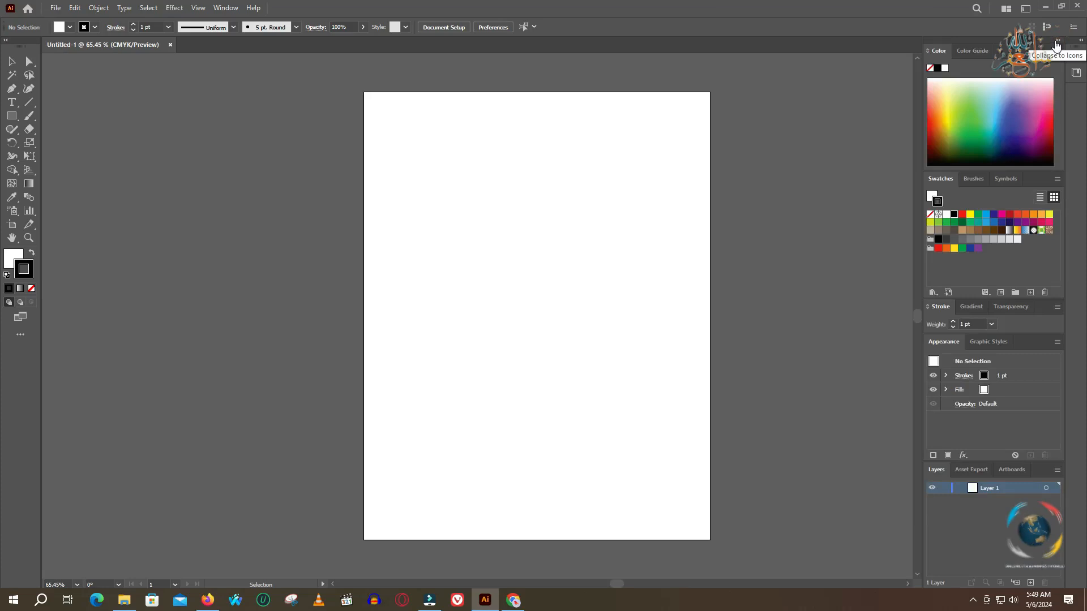
{"action": "left_click", "coordinate": [1057, 43]}
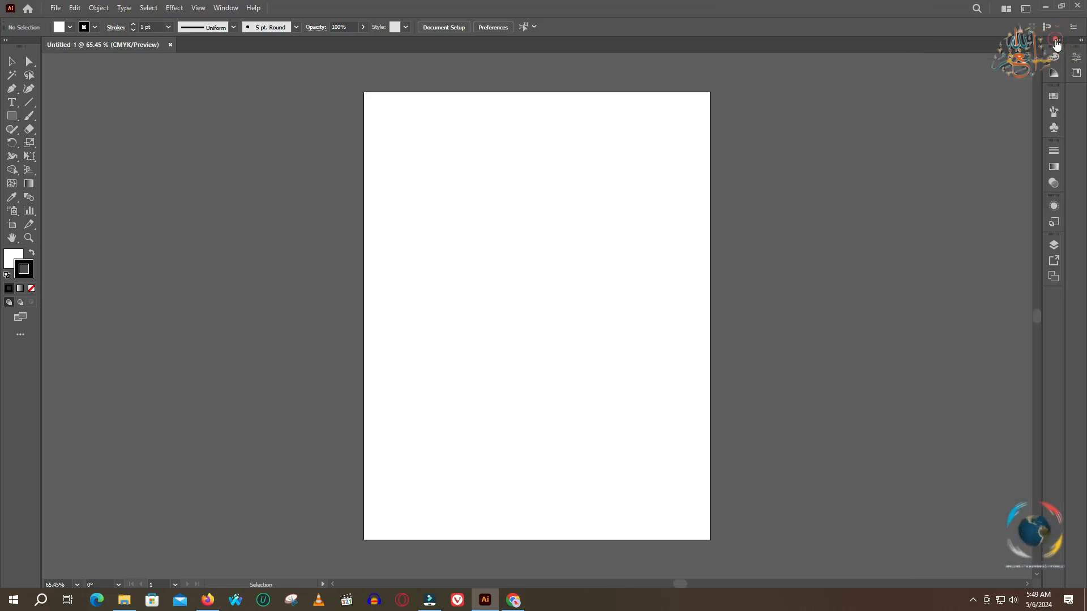
{"action": "left_click", "coordinate": [1057, 43]}
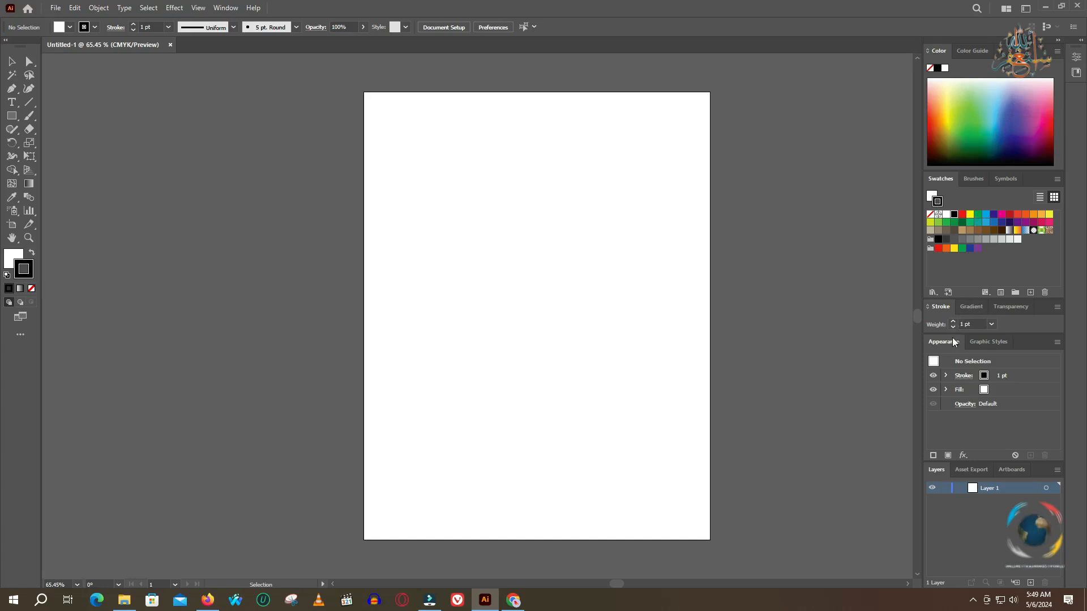
{"action": "left_click", "coordinate": [963, 308]}
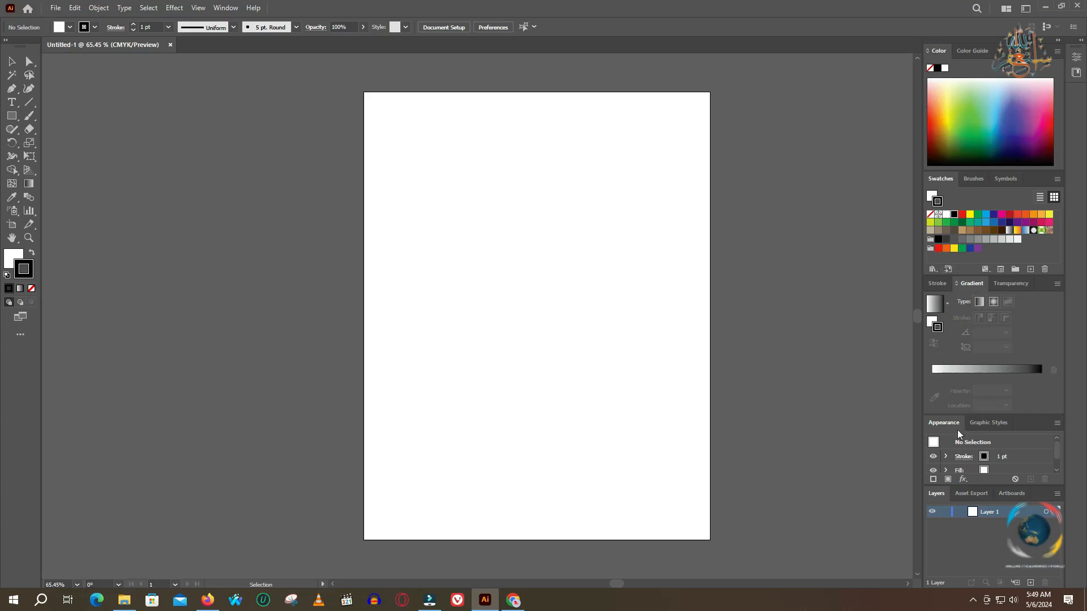
{"action": "left_click", "coordinate": [990, 424]}
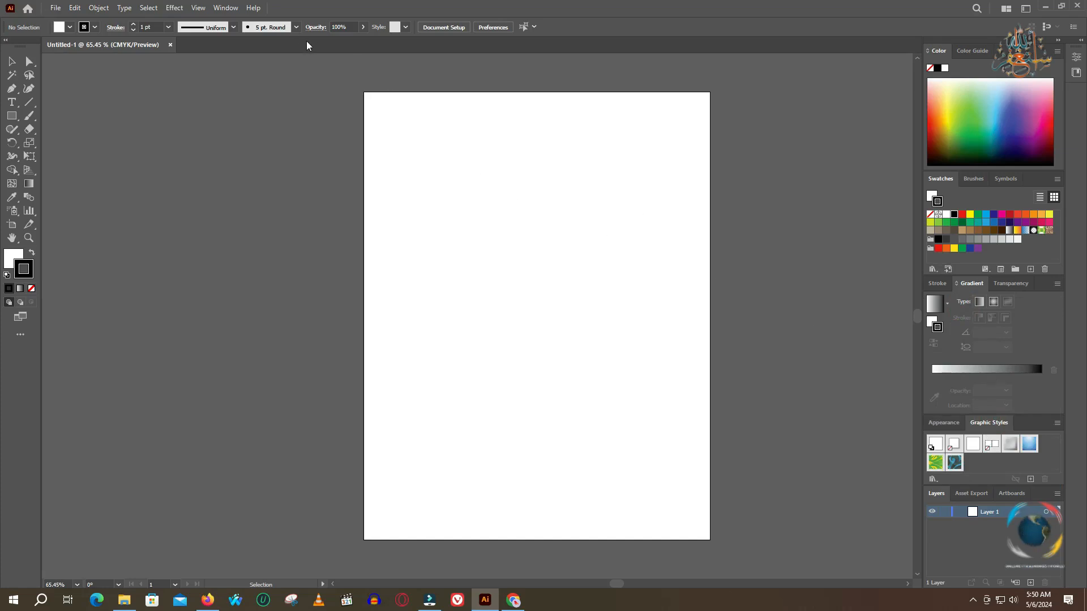
Reset the Essentials Classic workspace, with the Properties dock collapsed to icons and the main panel dock expanded.
{"action": "left_click", "coordinate": [226, 8]}
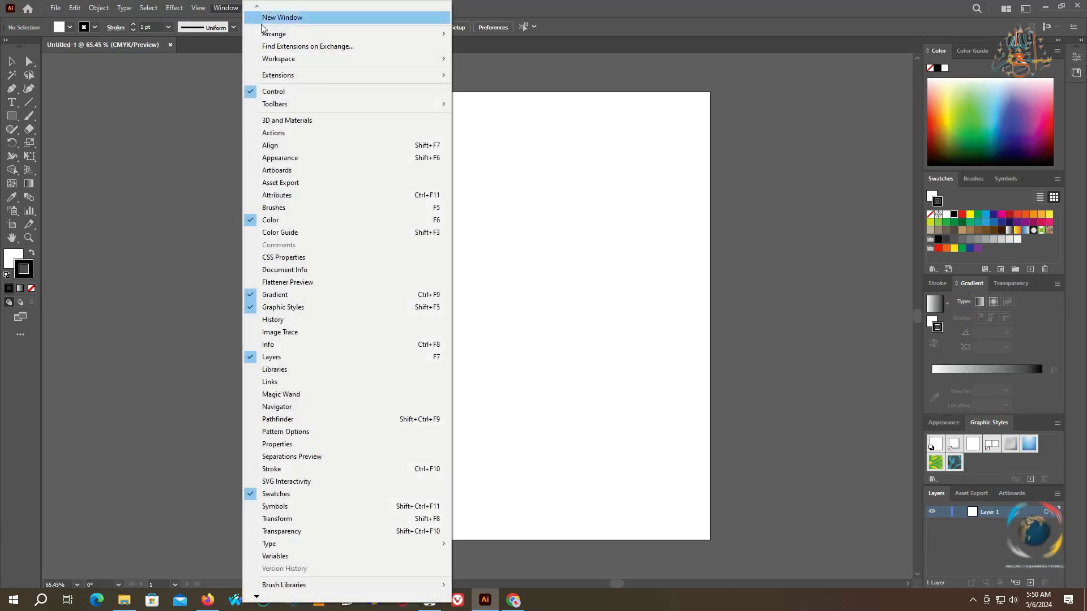
{"action": "mouse_move", "coordinate": [278, 62]}
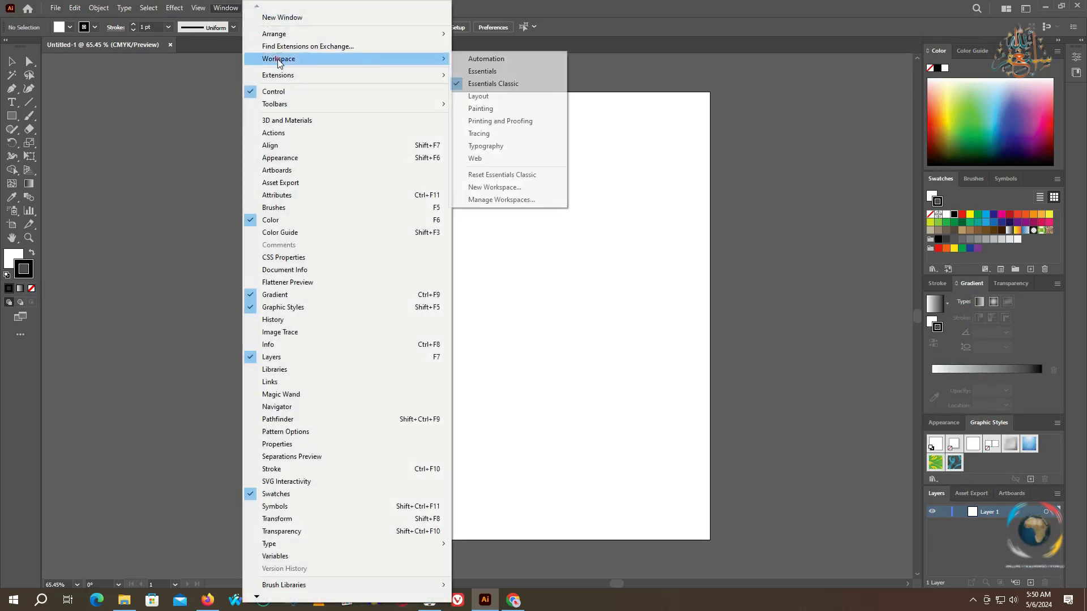
{"action": "left_click", "coordinate": [490, 176]}
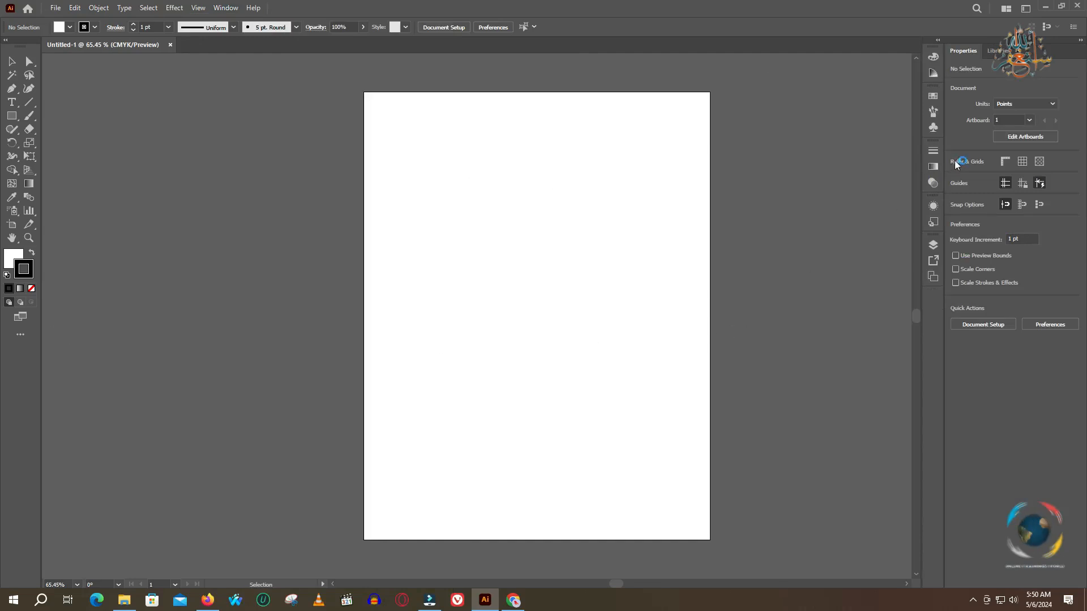
{"action": "left_click", "coordinate": [1082, 41]}
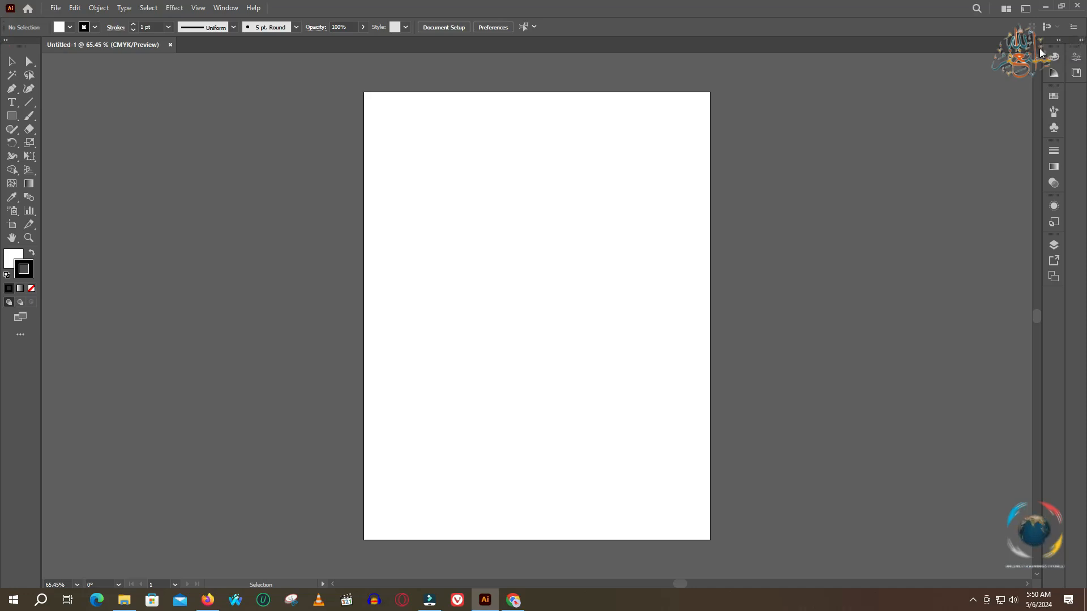
{"action": "left_click", "coordinate": [1056, 42]}
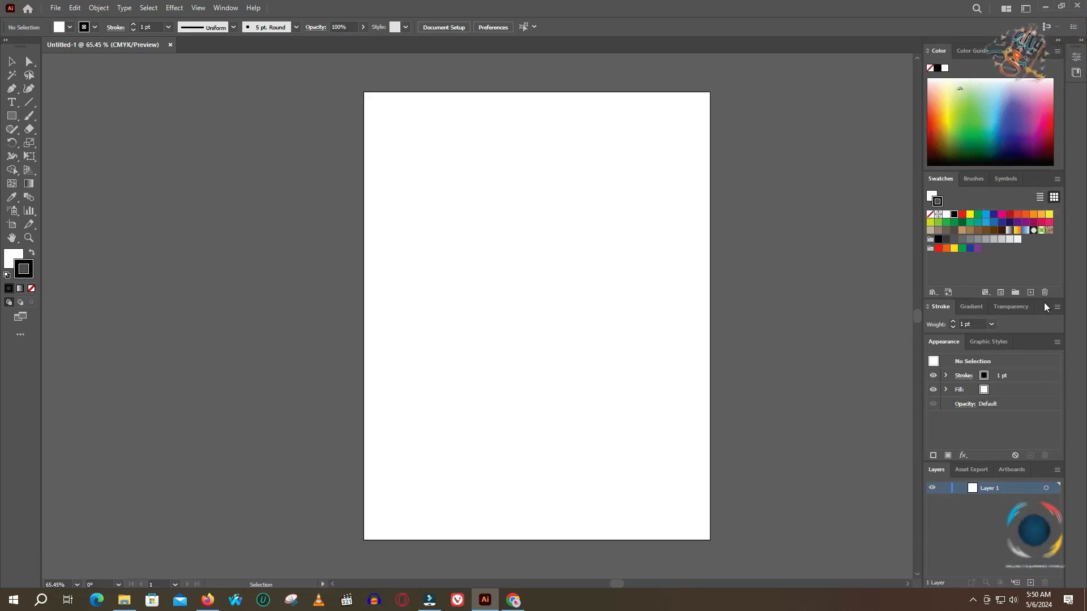
Undock and close the Stroke panel and the remaining Gradient and Transparency panel group.
{"action": "left_click_drag", "start_coordinate": [937, 307], "coordinate": [750, 315]}
{"action": "left_click", "coordinate": [858, 304]}
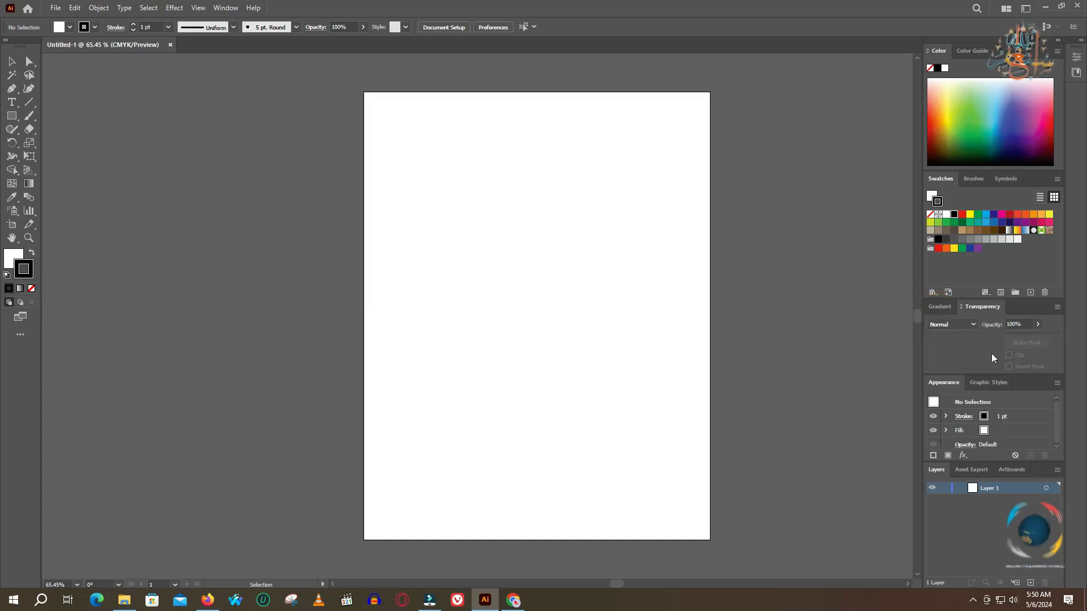
{"action": "left_click_drag", "start_coordinate": [1046, 306], "coordinate": [845, 324]}
{"action": "left_click", "coordinate": [851, 312]}
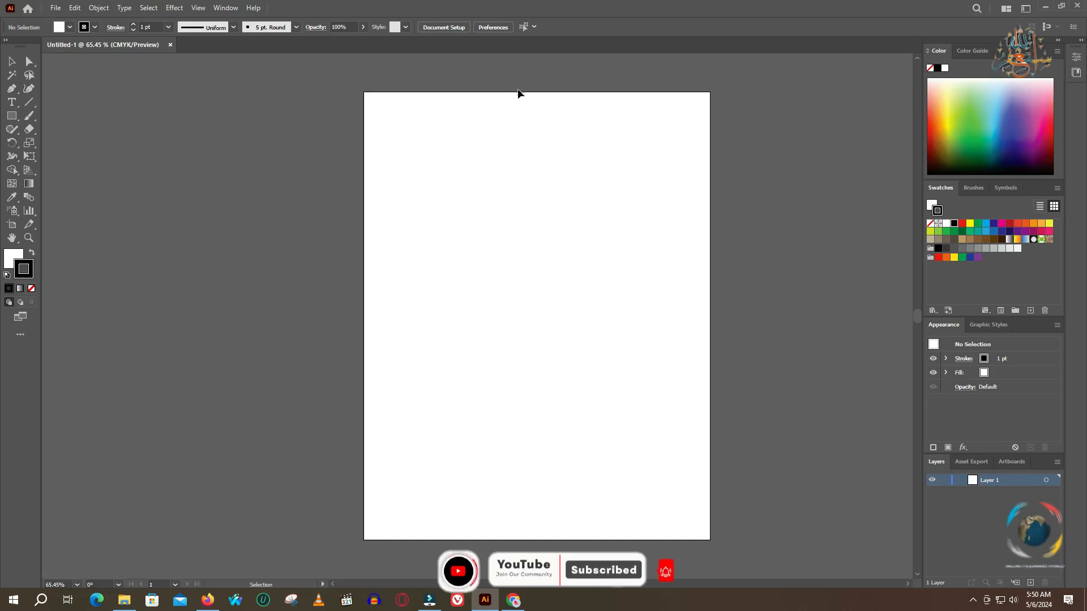
Restore the closed panels by resetting Essentials Classic, collapse the Properties dock and expand the main panel dock.
{"action": "left_click", "coordinate": [226, 8]}
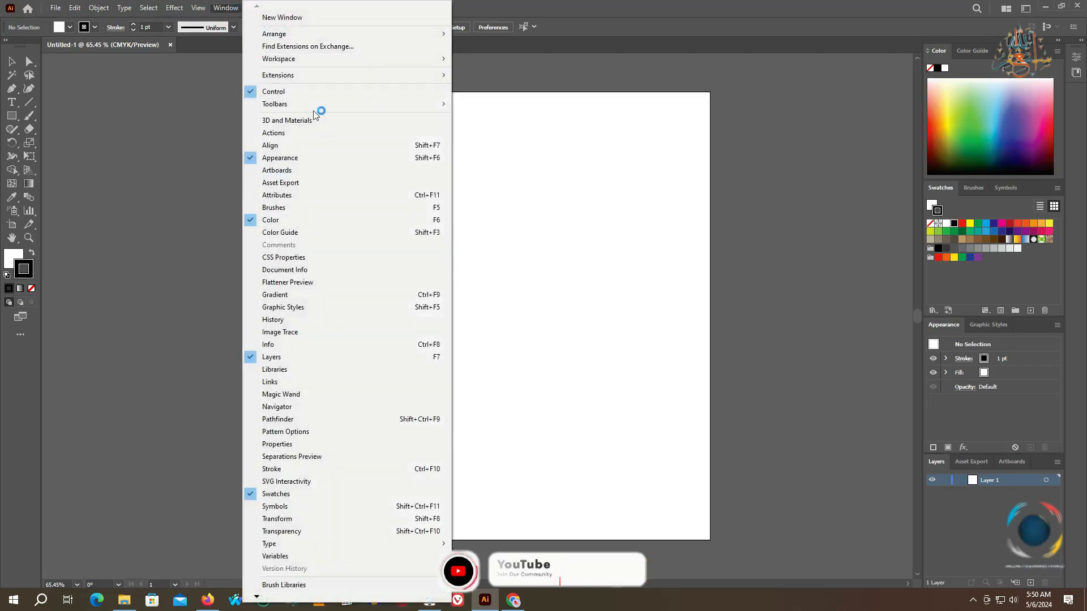
{"action": "left_click", "coordinate": [290, 58]}
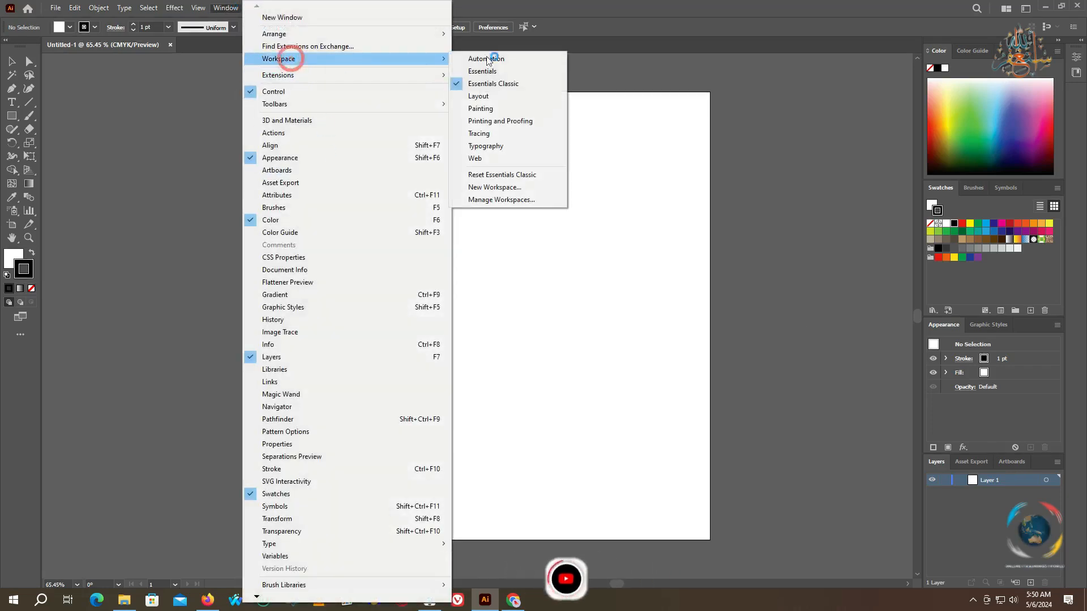
{"action": "left_click", "coordinate": [491, 175]}
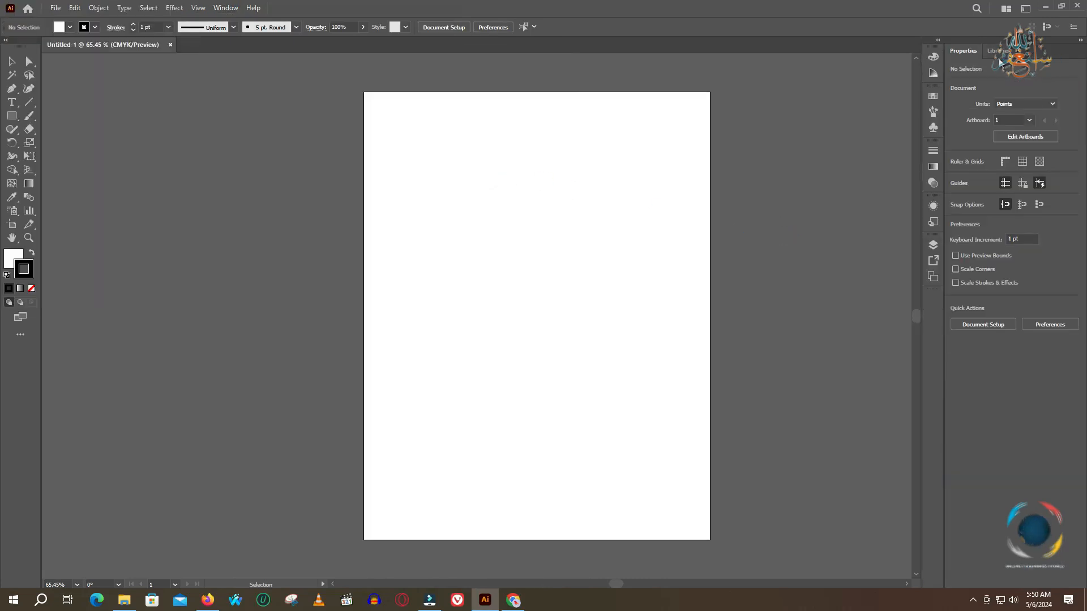
{"action": "left_click", "coordinate": [1080, 40]}
{"action": "left_click", "coordinate": [1058, 41]}
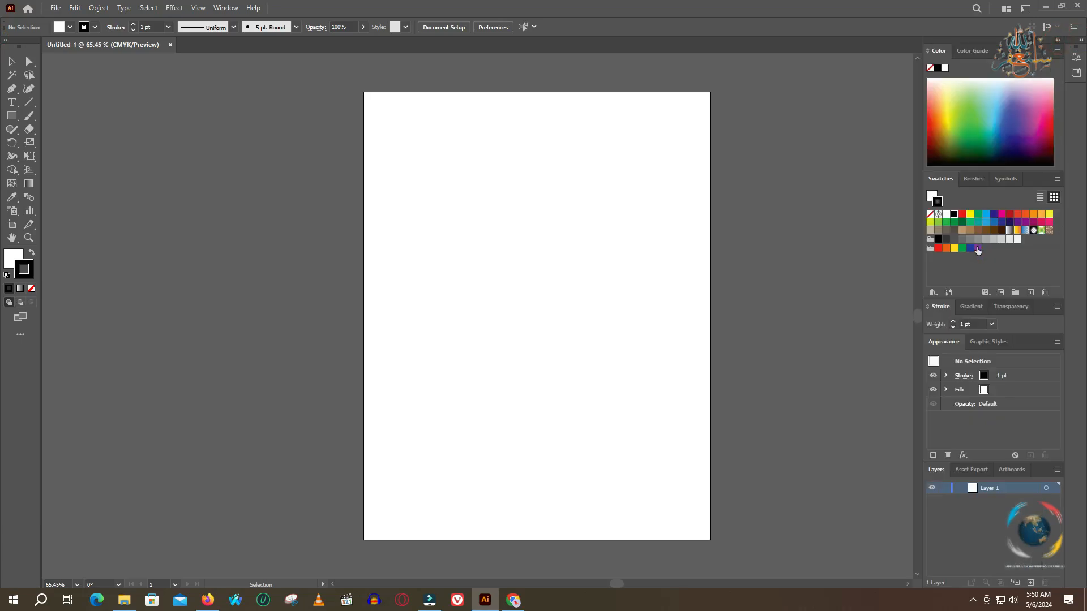
Look through the Gradient, Graphic Styles, Appearance, Asset Export and Layers panels, then expand the Gradient panel again.
{"action": "left_click", "coordinate": [972, 307]}
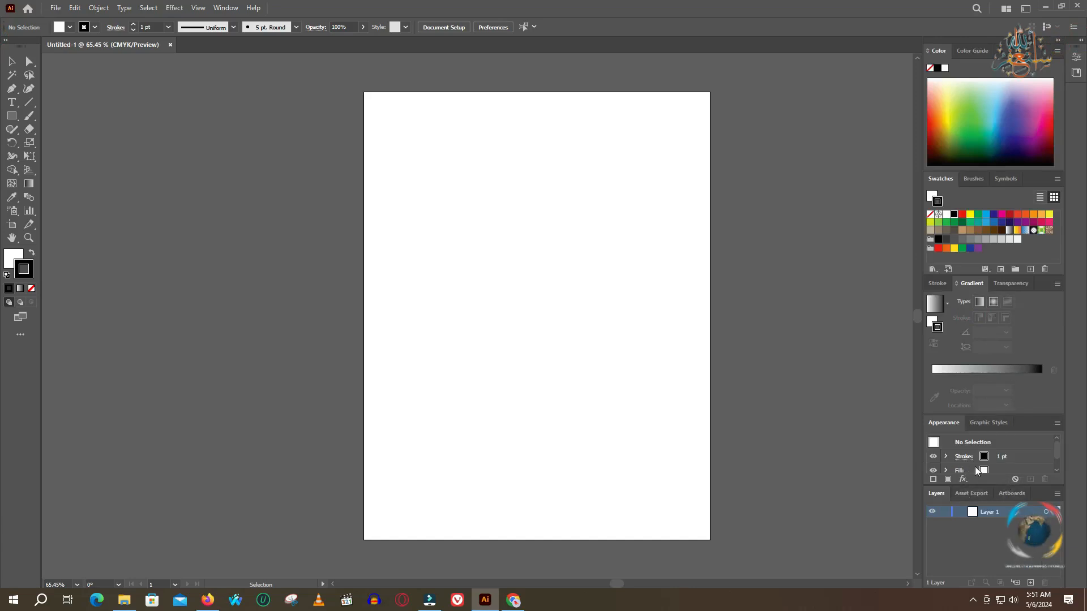
{"action": "left_click", "coordinate": [989, 422]}
{"action": "left_click", "coordinate": [943, 423]}
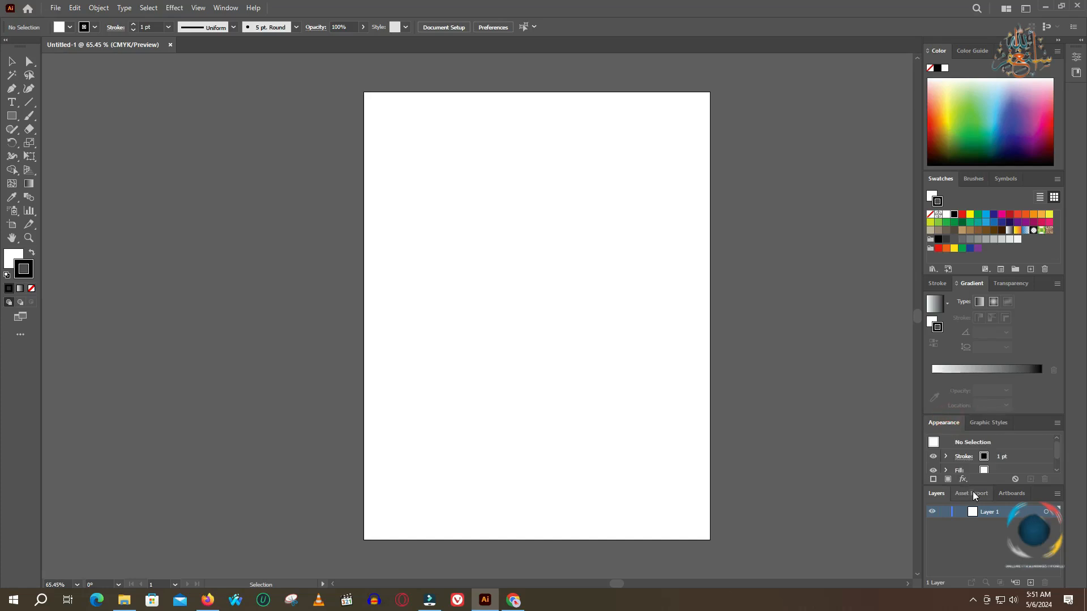
{"action": "left_click", "coordinate": [971, 493]}
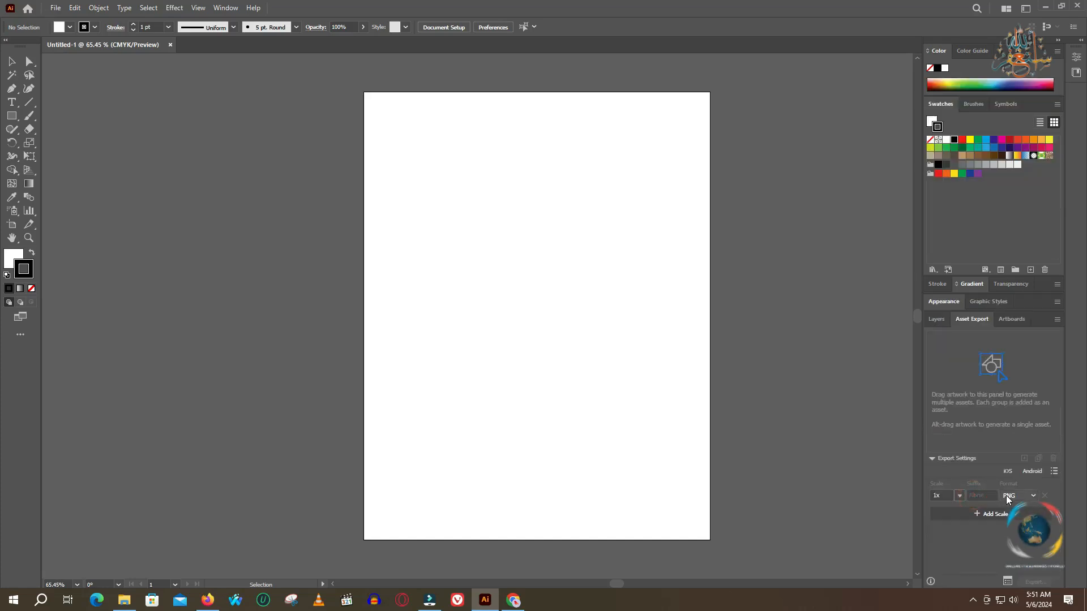
{"action": "left_click", "coordinate": [932, 319]}
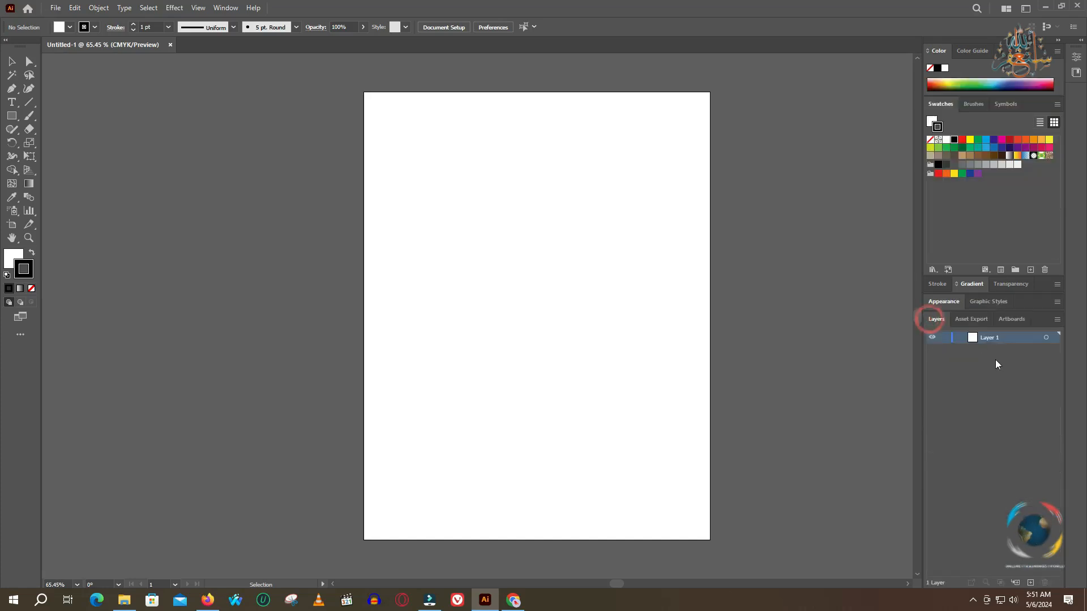
{"action": "left_click", "coordinate": [969, 284]}
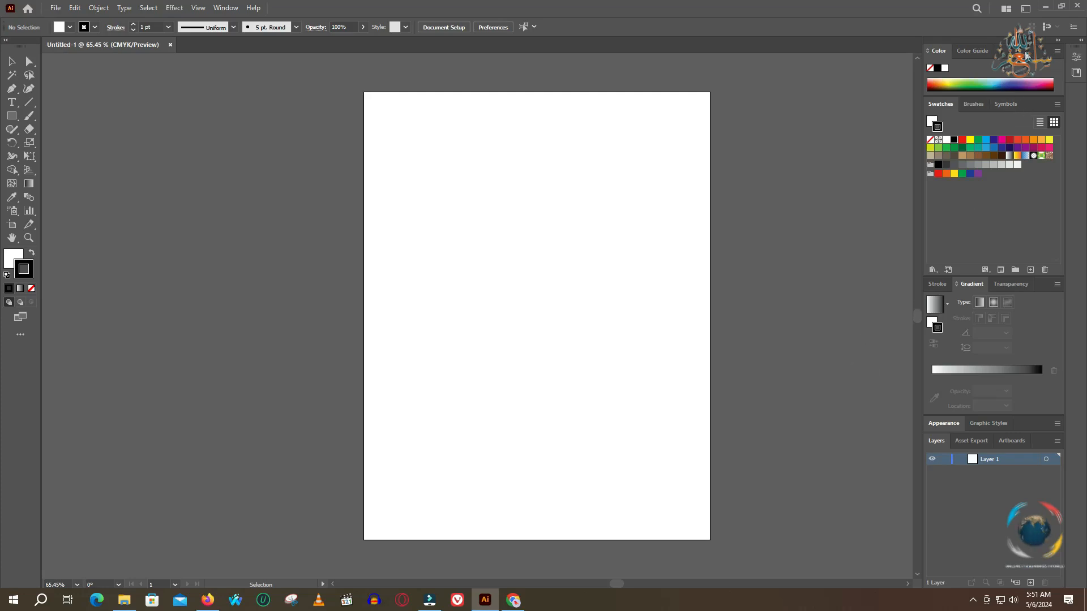
Float the Color and Color Guide group, collapse it, and dock it back above the Swatches group.
{"action": "left_click_drag", "start_coordinate": [1023, 52], "coordinate": [858, 53]}
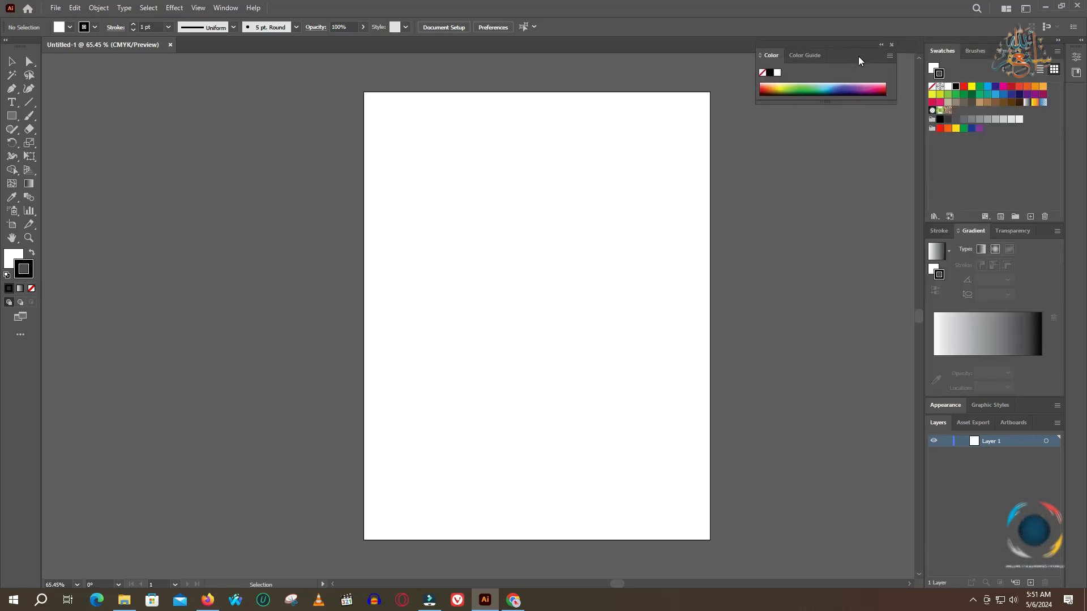
{"action": "double_click", "coordinate": [850, 53]}
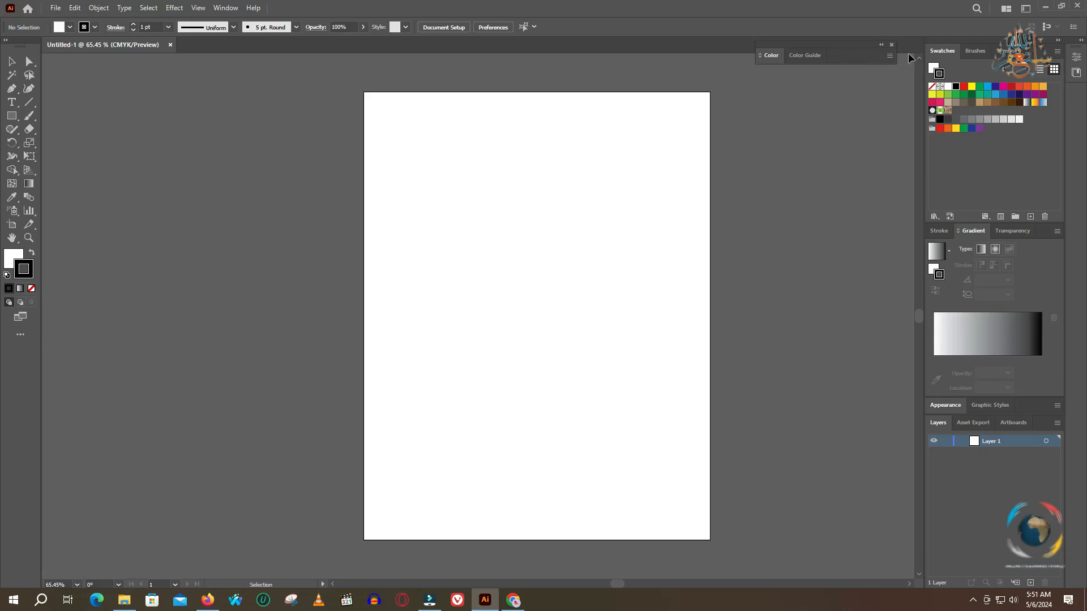
{"action": "left_click_drag", "start_coordinate": [854, 47], "coordinate": [978, 44]}
Examine the Brushes, Swatches, Symbols and Color Guide panels, and return to the Color panel.
{"action": "left_click", "coordinate": [983, 68]}
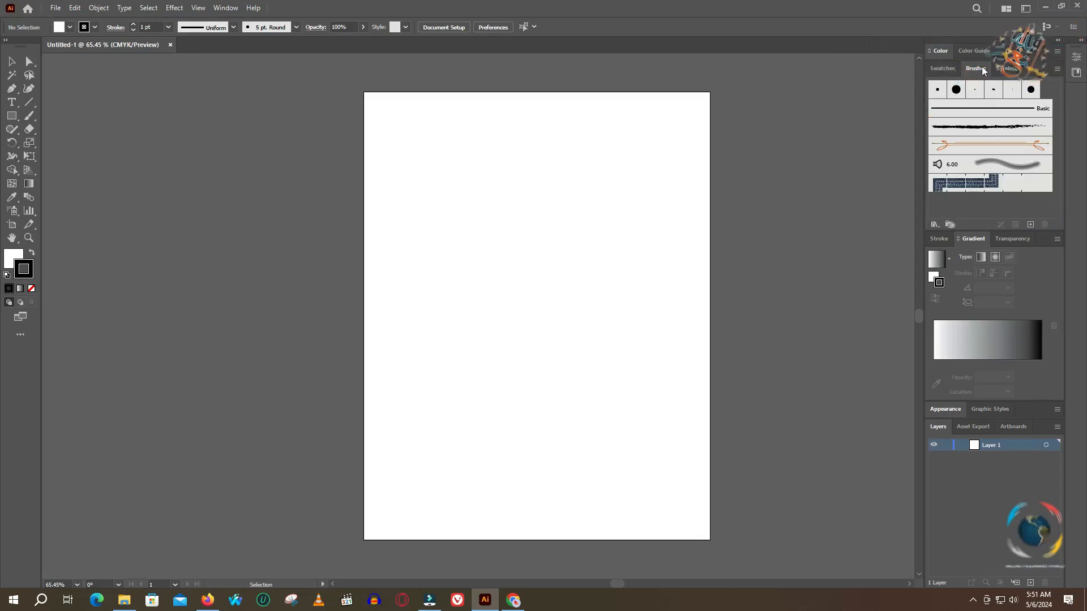
{"action": "left_click", "coordinate": [952, 68]}
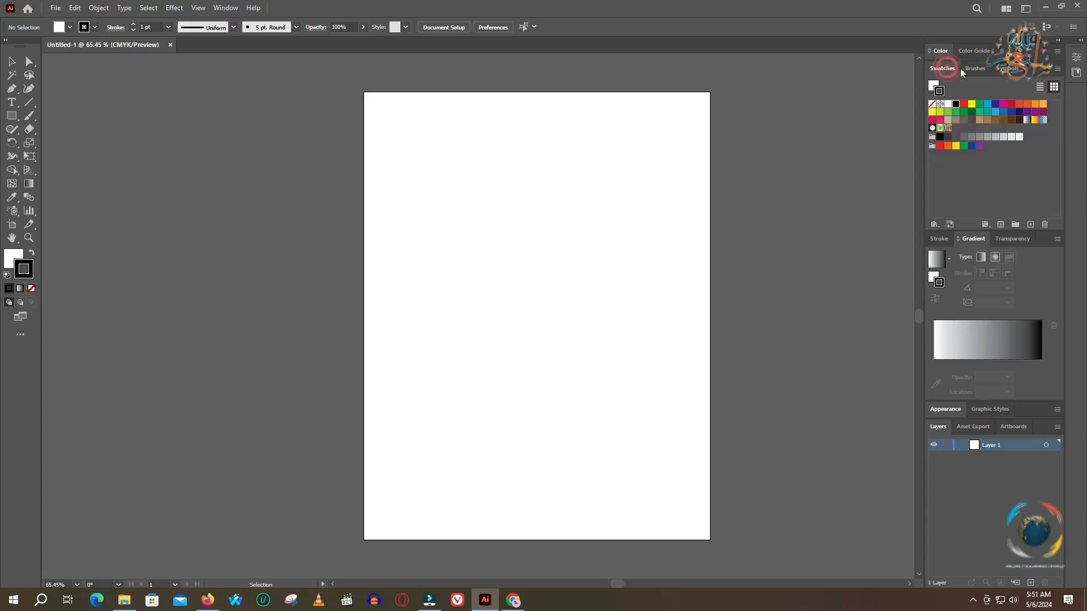
{"action": "left_click", "coordinate": [973, 67]}
{"action": "left_click", "coordinate": [1008, 68]}
{"action": "left_click", "coordinate": [952, 51]}
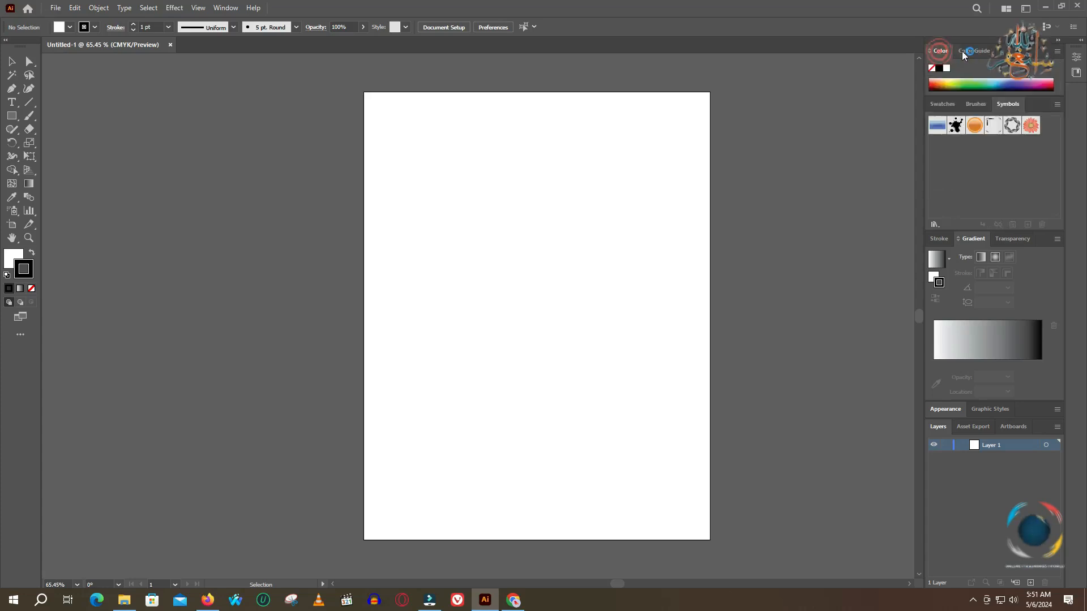
{"action": "left_click", "coordinate": [976, 50]}
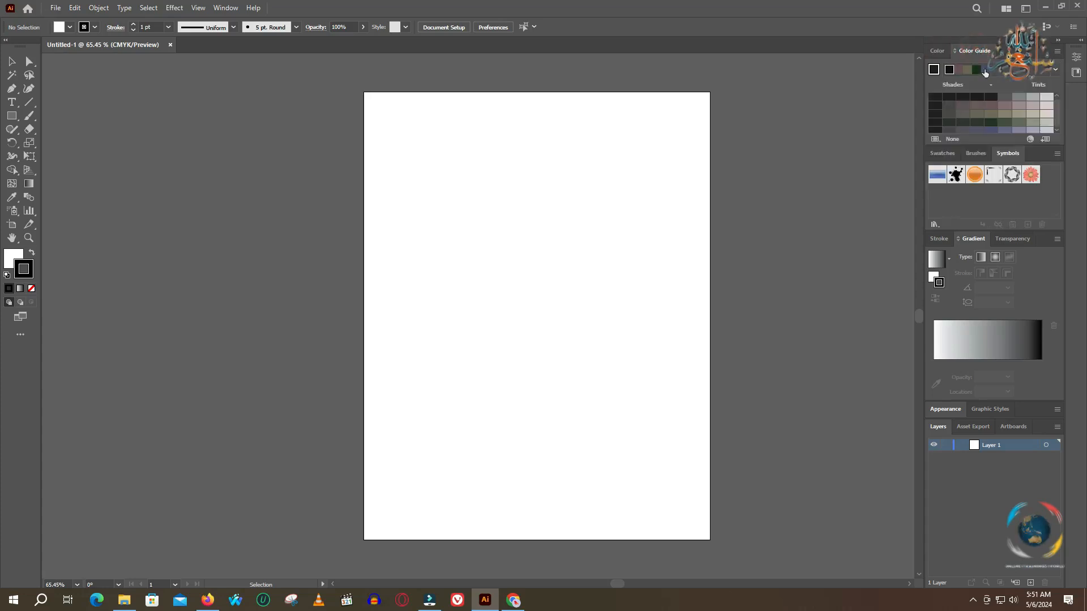
{"action": "left_click", "coordinate": [939, 51]}
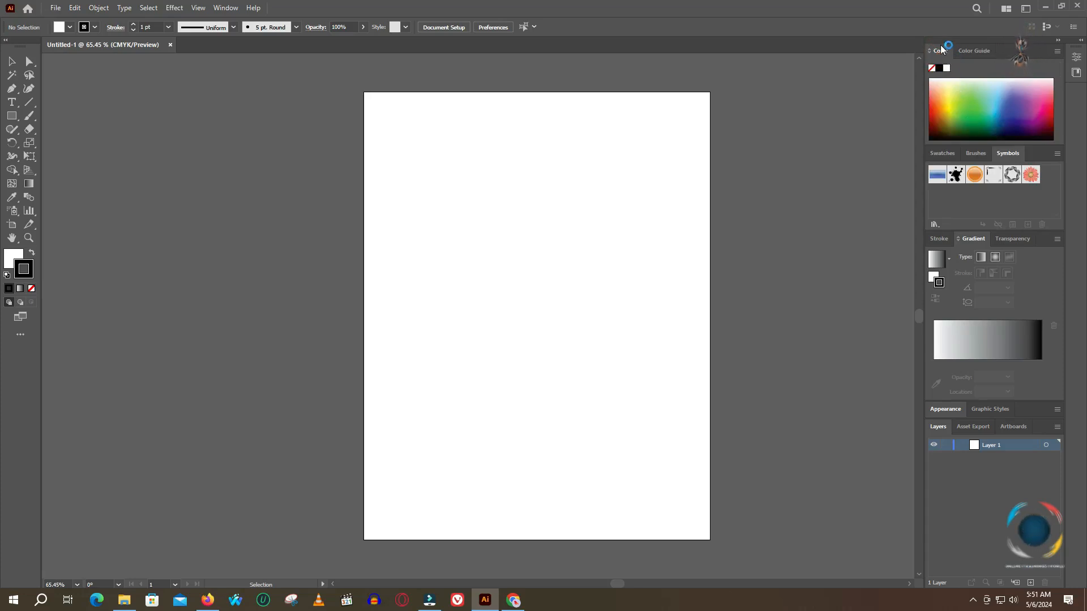
Separate the Color panel from Color Guide as a floating panel and collapse the Swatches group.
{"action": "left_click_drag", "start_coordinate": [942, 50], "coordinate": [783, 64]}
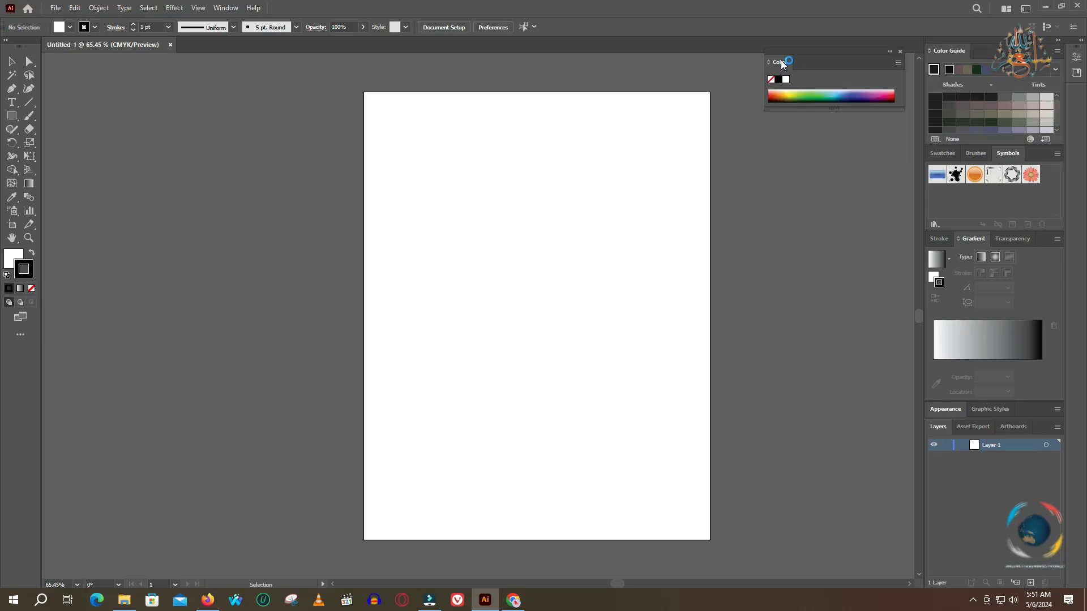
{"action": "left_click", "coordinate": [945, 153]}
{"action": "left_click", "coordinate": [945, 153]}
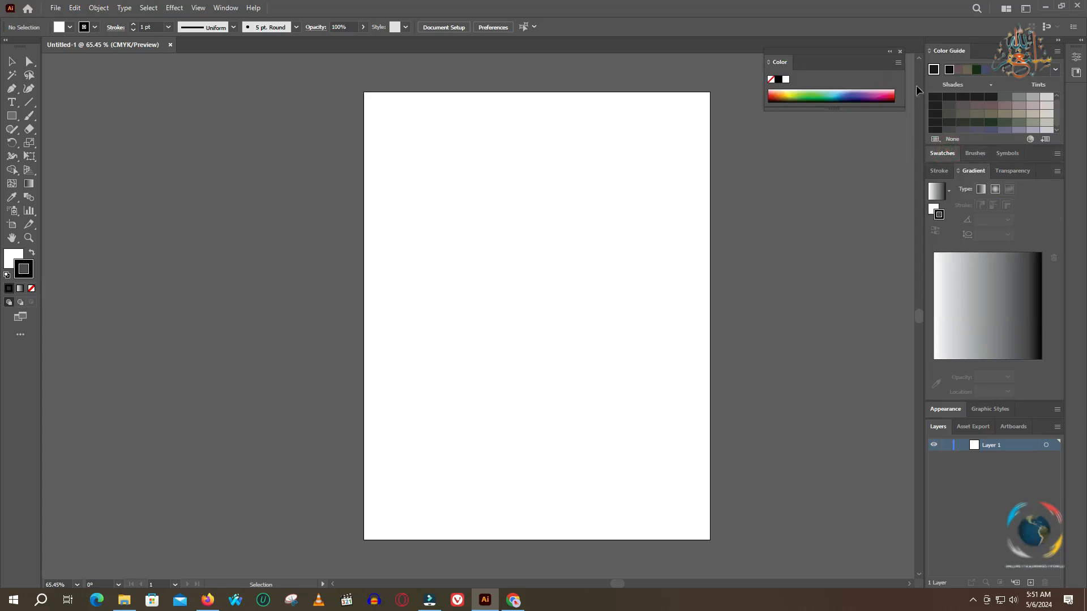
Reset the rearranged panels to the Essentials Classic layout, collapse the Properties dock and expand the main panel dock.
{"action": "left_click", "coordinate": [225, 8]}
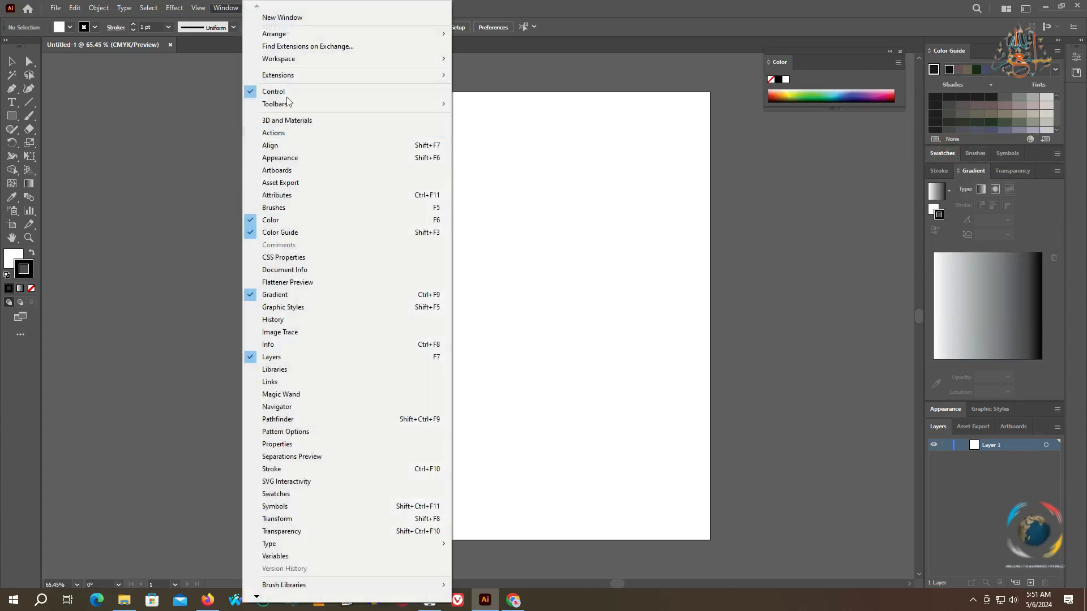
{"action": "left_click", "coordinate": [289, 59]}
{"action": "left_click", "coordinate": [500, 175]}
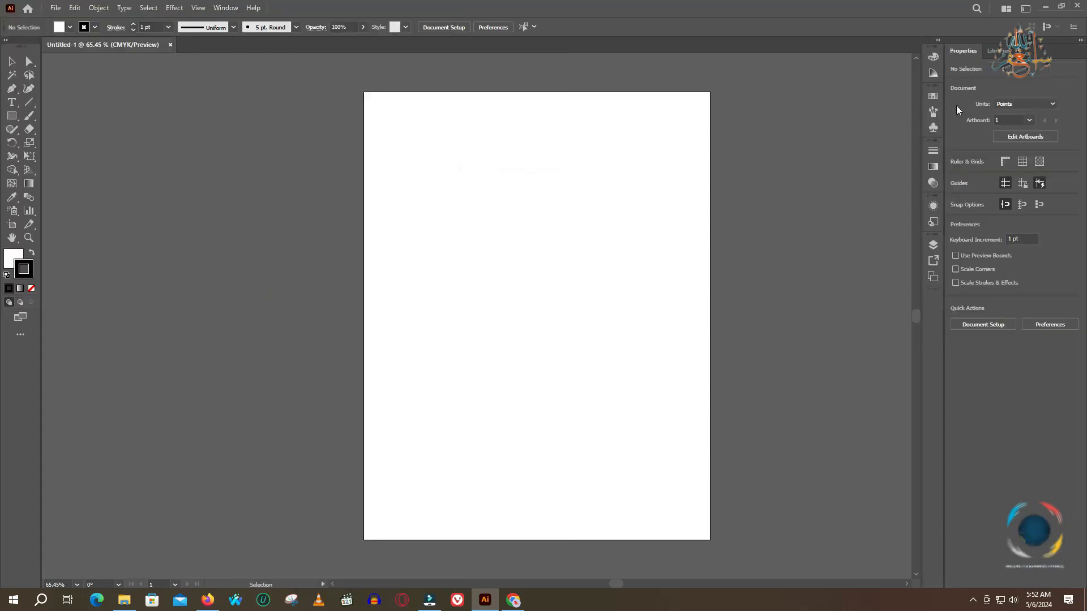
{"action": "left_click", "coordinate": [1080, 40]}
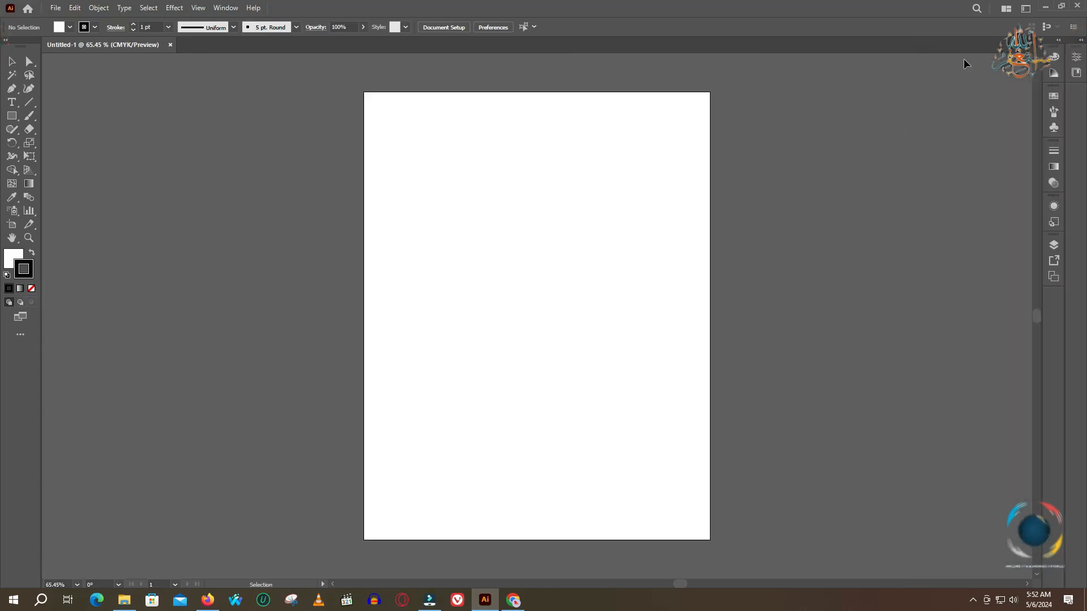
{"action": "left_click", "coordinate": [1060, 42]}
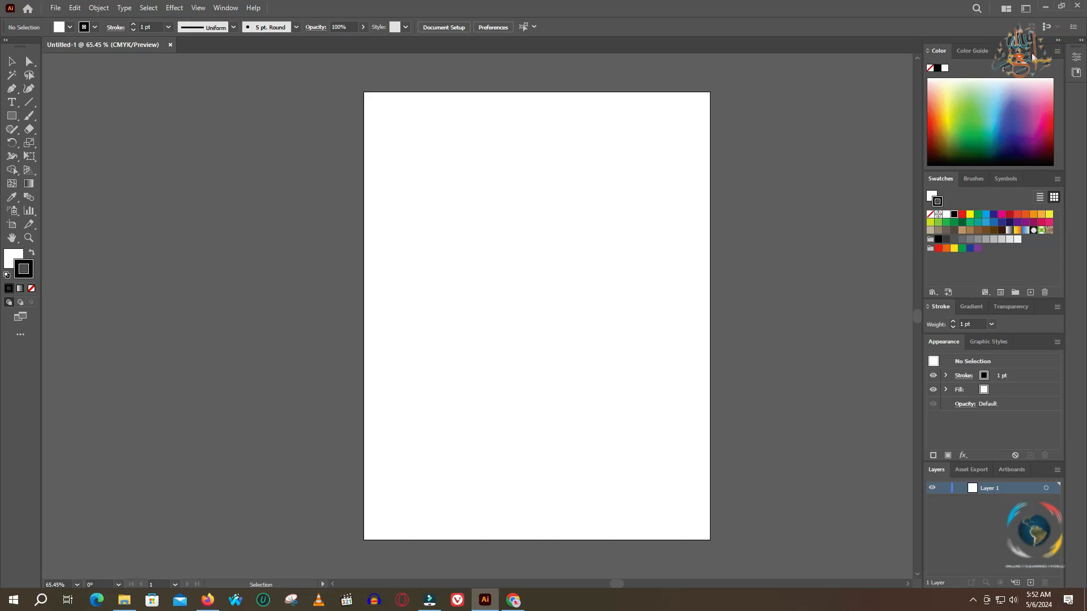
Undock the Color and Color Guide group and leave it floating beside the panel dock.
{"action": "left_click_drag", "start_coordinate": [1033, 52], "coordinate": [864, 63]}
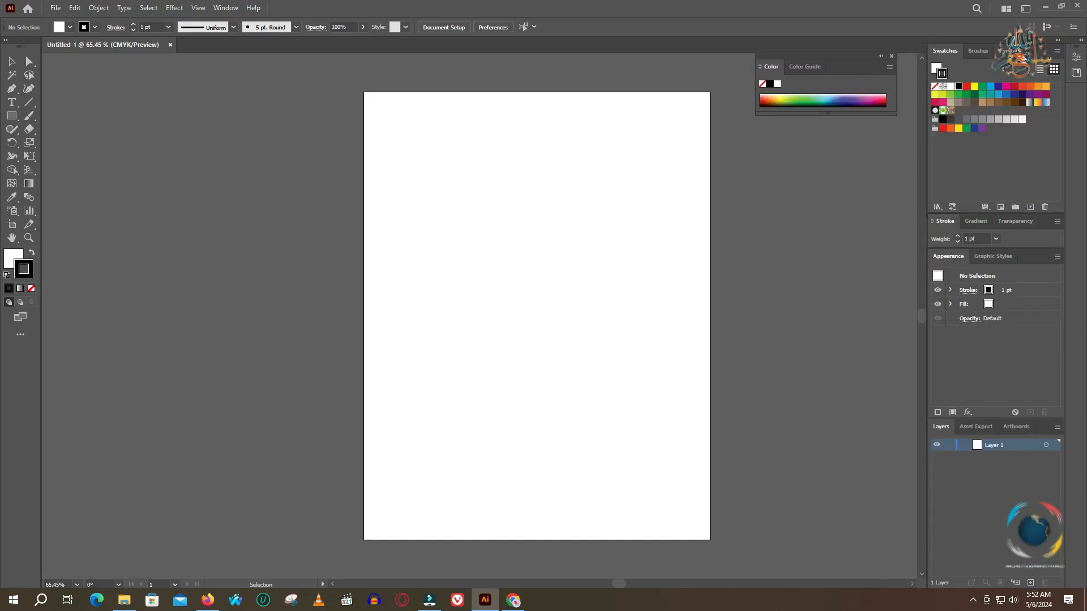
Undock the Swatches group and the Stroke group, and leave them floating separately beneath the Color group.
{"action": "mouse_move", "coordinate": [1035, 53]}
{"action": "left_mouse_down"}
{"action": "mouse_move", "coordinate": [855, 114]}
{"action": "mouse_move", "coordinate": [865, 115]}
{"action": "mouse_move", "coordinate": [871, 142]}
{"action": "left_mouse_up"}
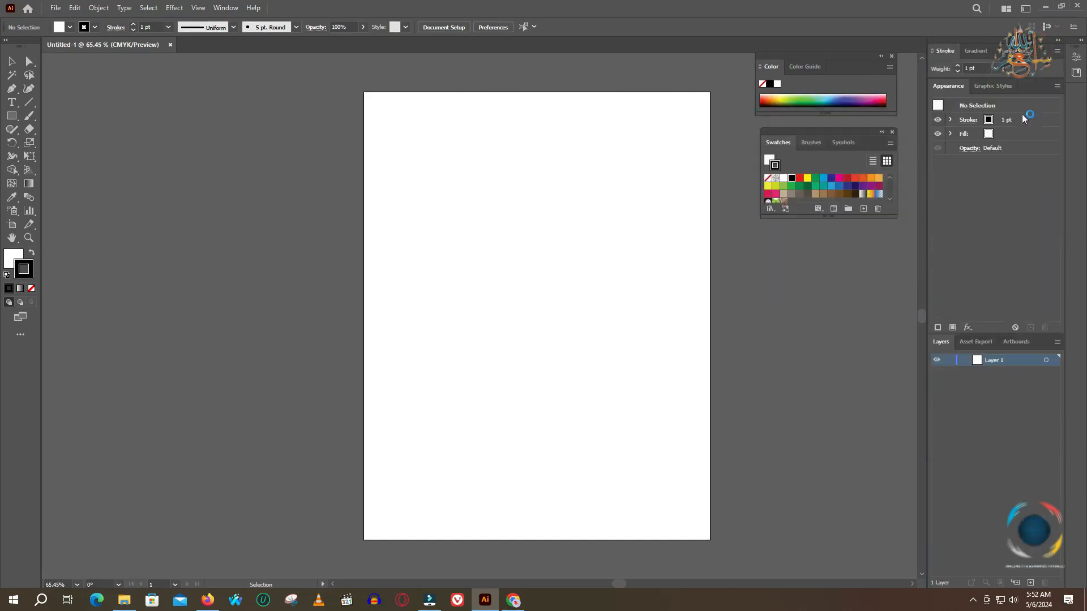
{"action": "mouse_move", "coordinate": [1040, 54]}
{"action": "left_mouse_down"}
{"action": "mouse_move", "coordinate": [860, 257]}
{"action": "mouse_move", "coordinate": [879, 267]}
{"action": "left_mouse_up"}
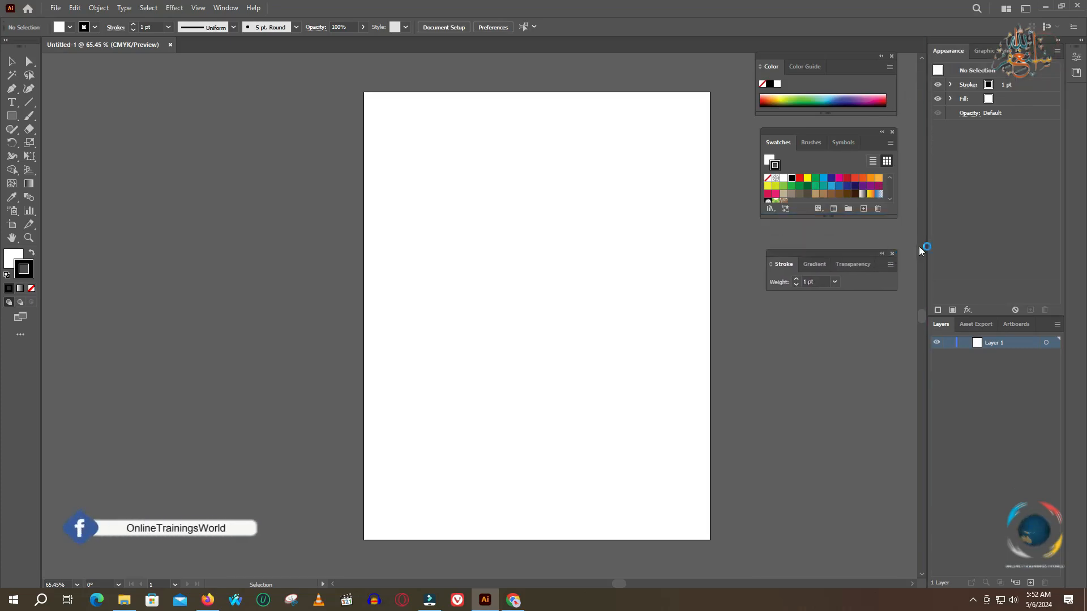
Look through the panels in the floating Color, Swatches and Stroke groups, and collapse the main panel dock to icons.
{"action": "left_click", "coordinate": [809, 67]}
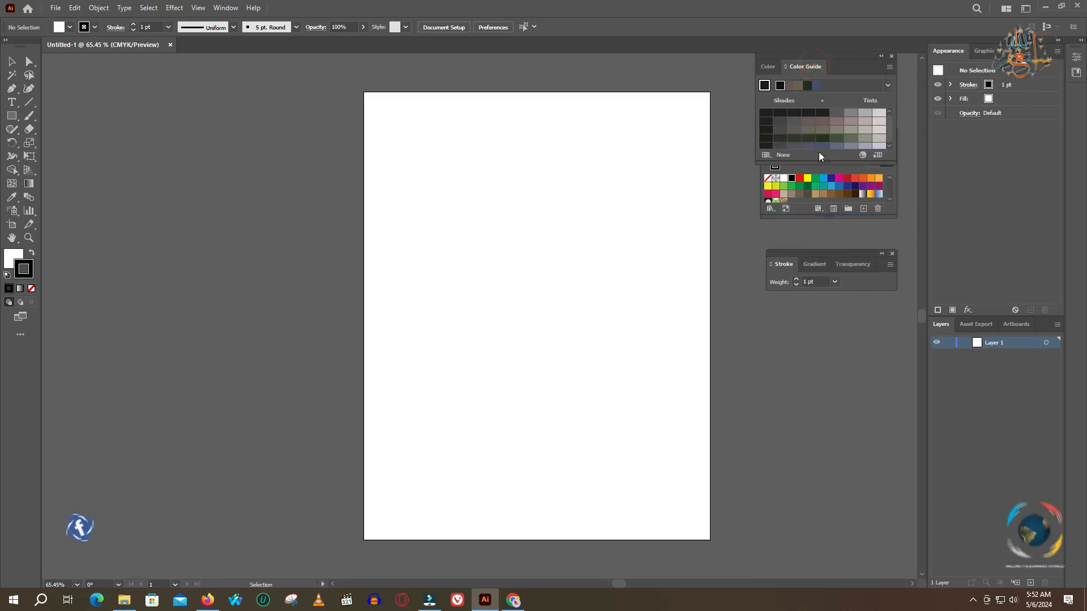
{"action": "left_click", "coordinate": [769, 67]}
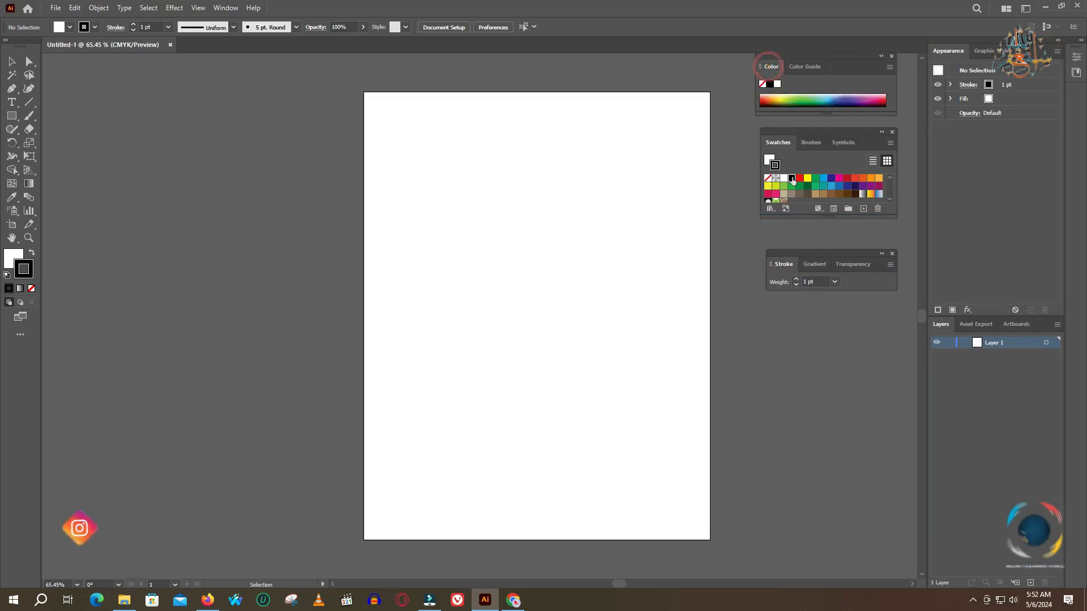
{"action": "left_click", "coordinate": [814, 143]}
{"action": "left_click", "coordinate": [843, 143]}
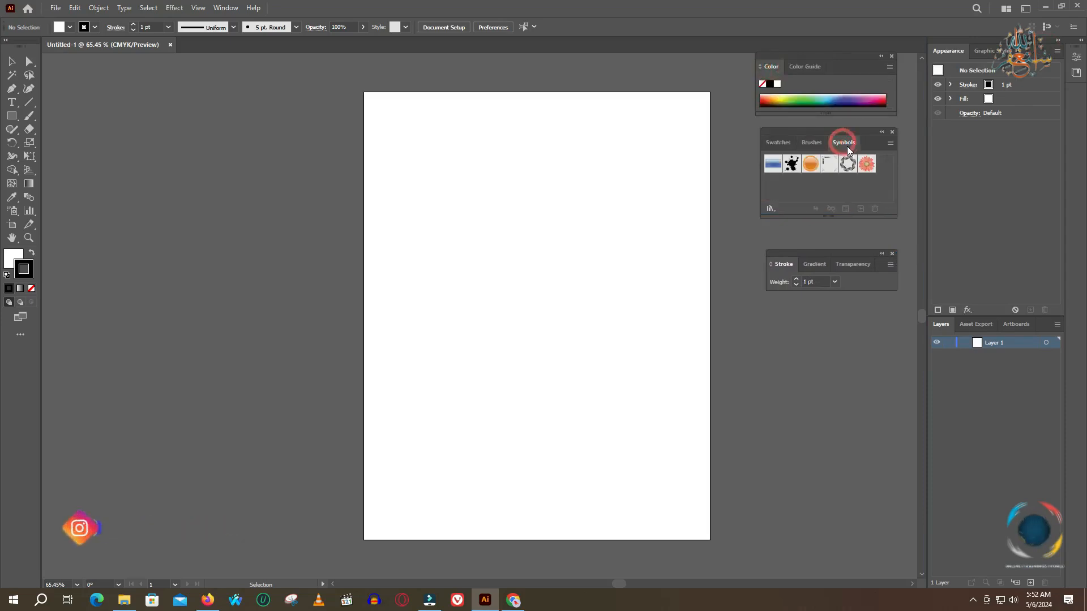
{"action": "left_click", "coordinate": [1057, 40]}
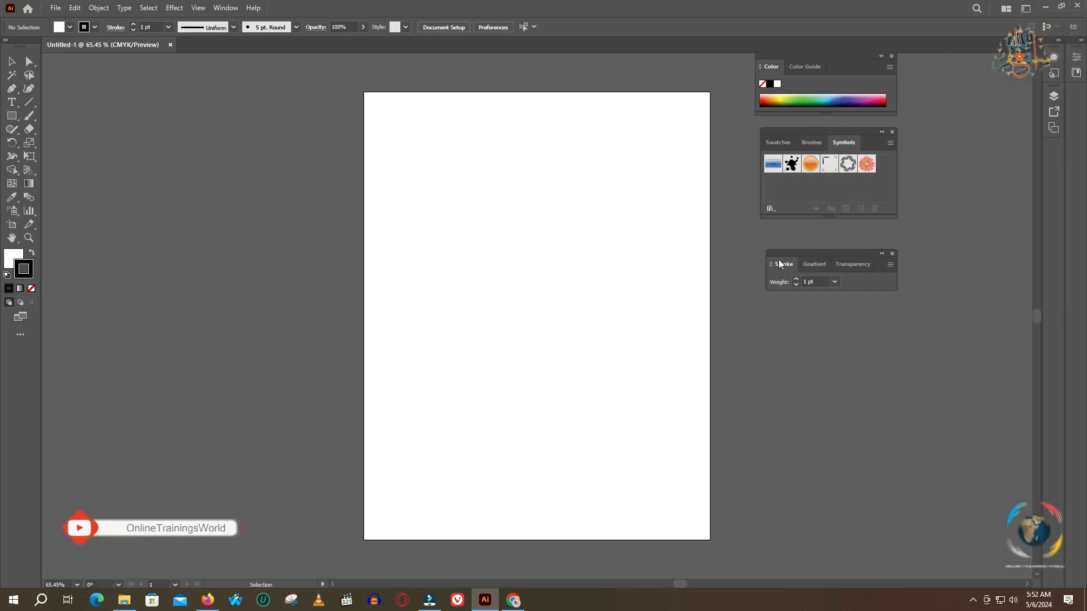
{"action": "left_click", "coordinate": [814, 265]}
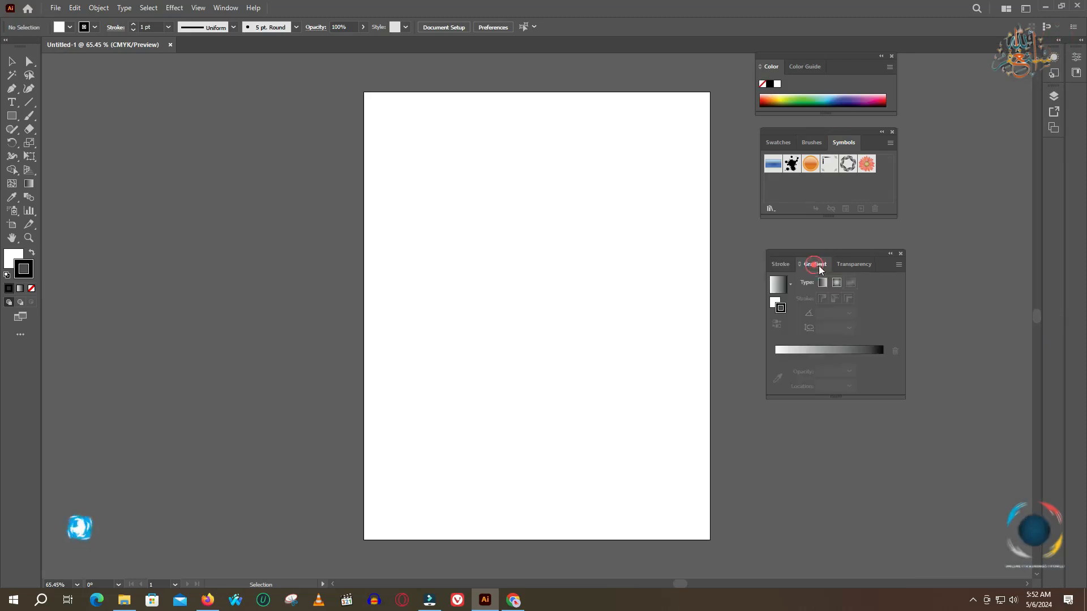
{"action": "left_click", "coordinate": [856, 266]}
{"action": "left_click", "coordinate": [774, 264]}
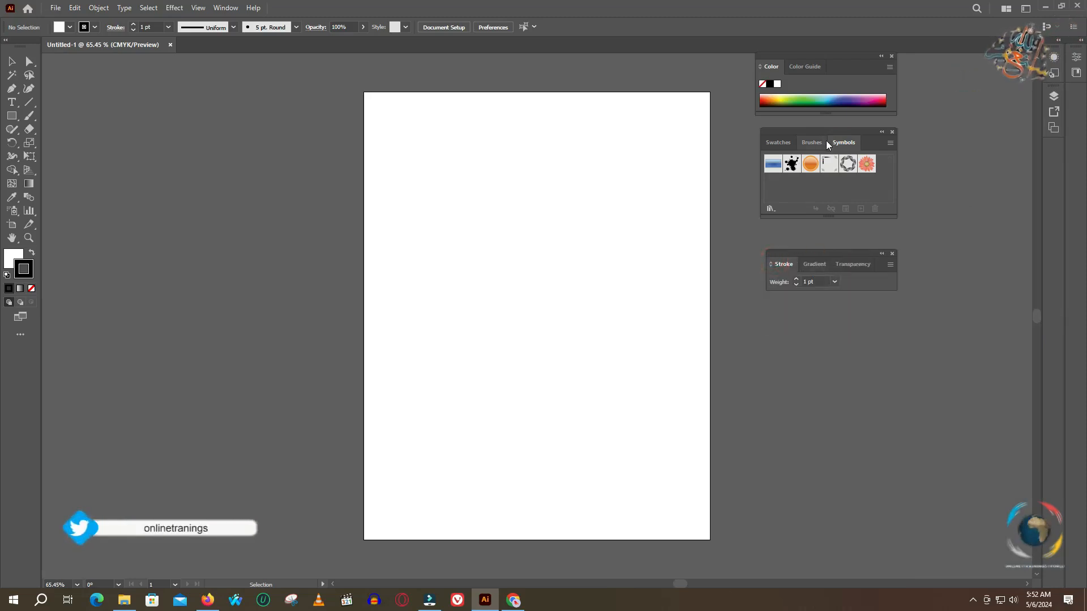
Move the floating Stroke and Swatches groups closer to the collapsed dock and bring the Swatches panel forward.
{"action": "left_click_drag", "start_coordinate": [830, 253], "coordinate": [967, 257]}
{"action": "left_click_drag", "start_coordinate": [928, 142], "coordinate": [962, 149]}
{"action": "left_click", "coordinate": [913, 155]}
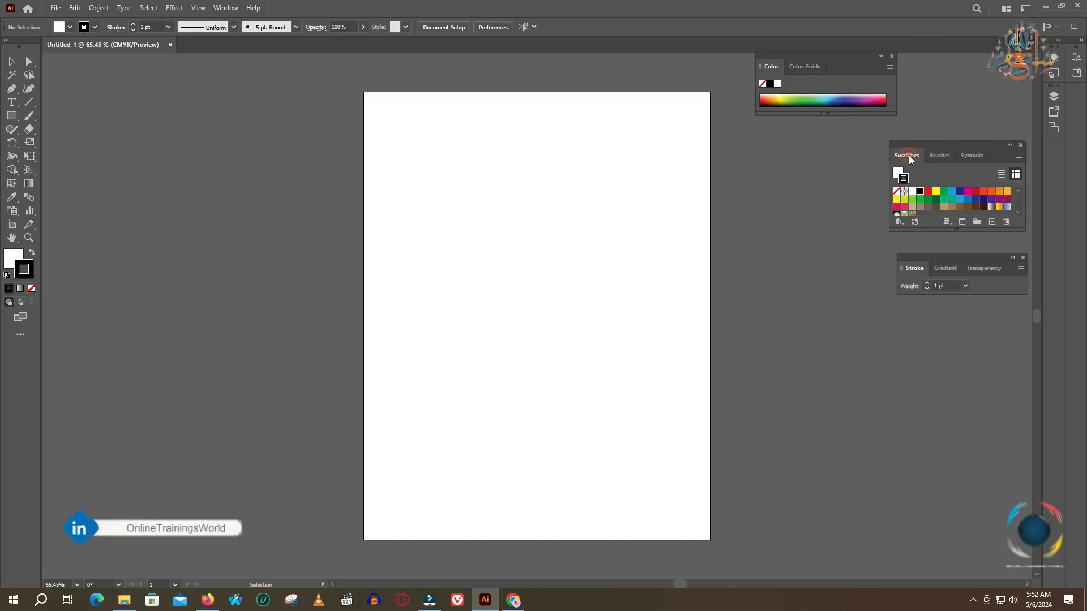
Sample a near-black stroke color from the Color panel's spectrum and move the Color group above the Swatches group.
{"action": "left_click", "coordinate": [800, 68]}
{"action": "left_click", "coordinate": [770, 66]}
{"action": "left_click", "coordinate": [826, 106]}
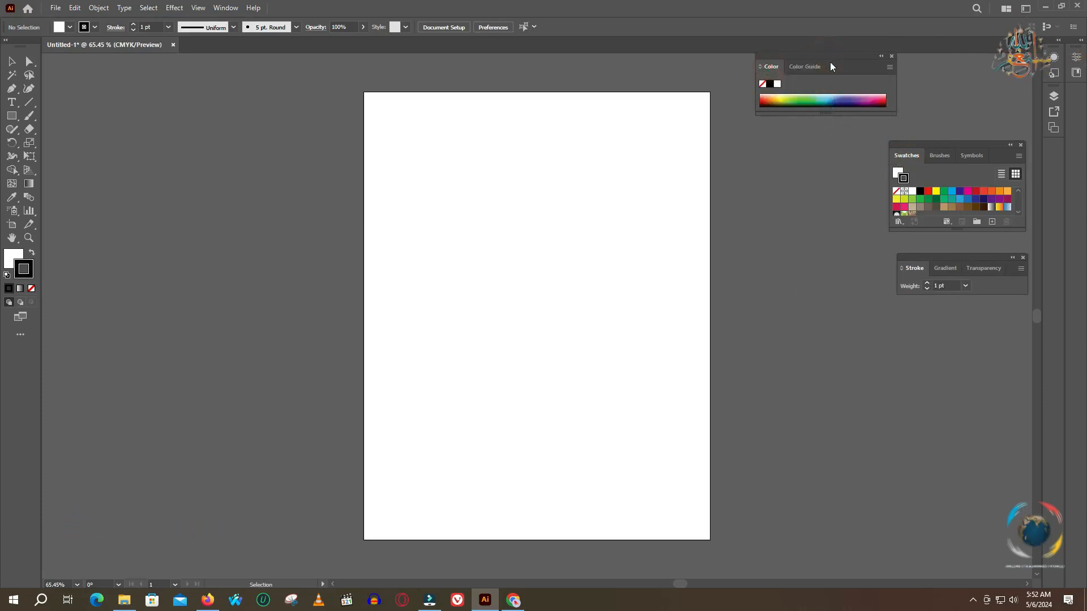
{"action": "left_click_drag", "start_coordinate": [821, 56], "coordinate": [935, 60]}
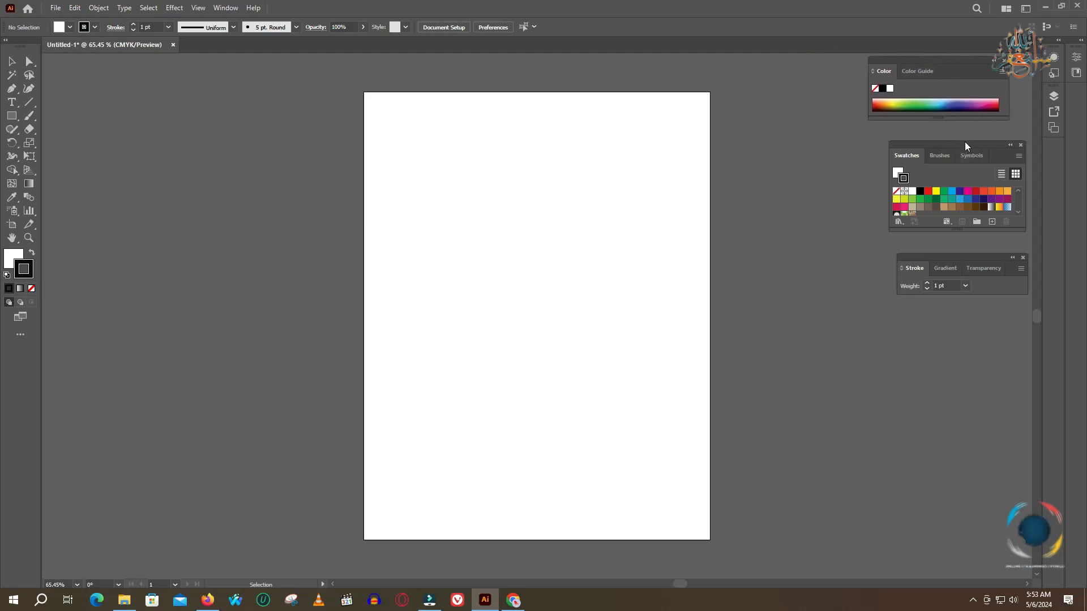
Collapse the floating Swatches group to icons and expand it again.
{"action": "double_click", "coordinate": [965, 142]}
{"action": "left_click", "coordinate": [892, 140]}
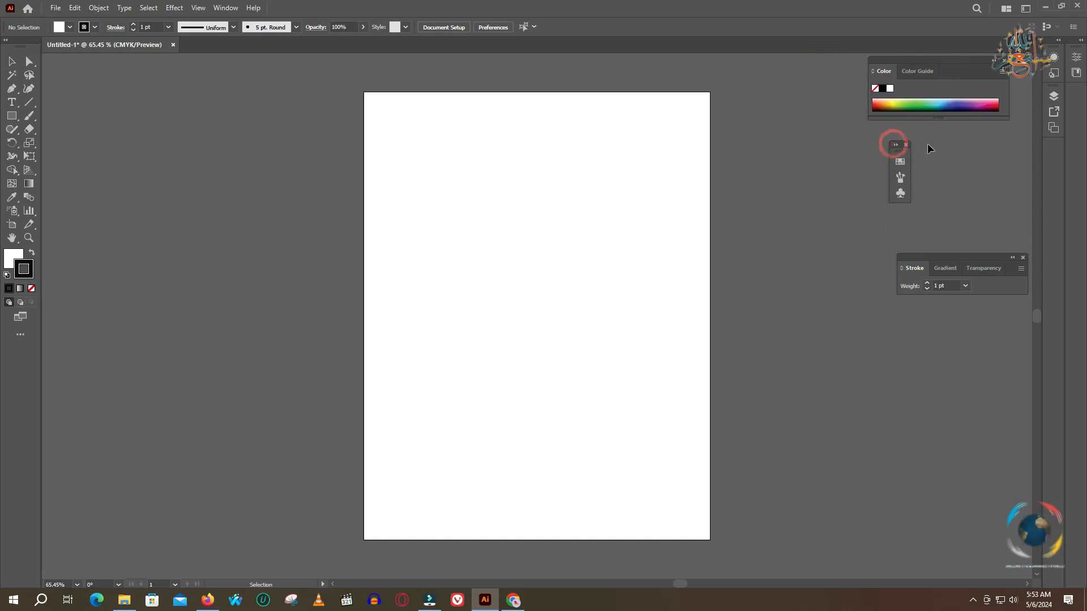
{"action": "double_click", "coordinate": [896, 143]}
{"action": "double_click", "coordinate": [935, 145]}
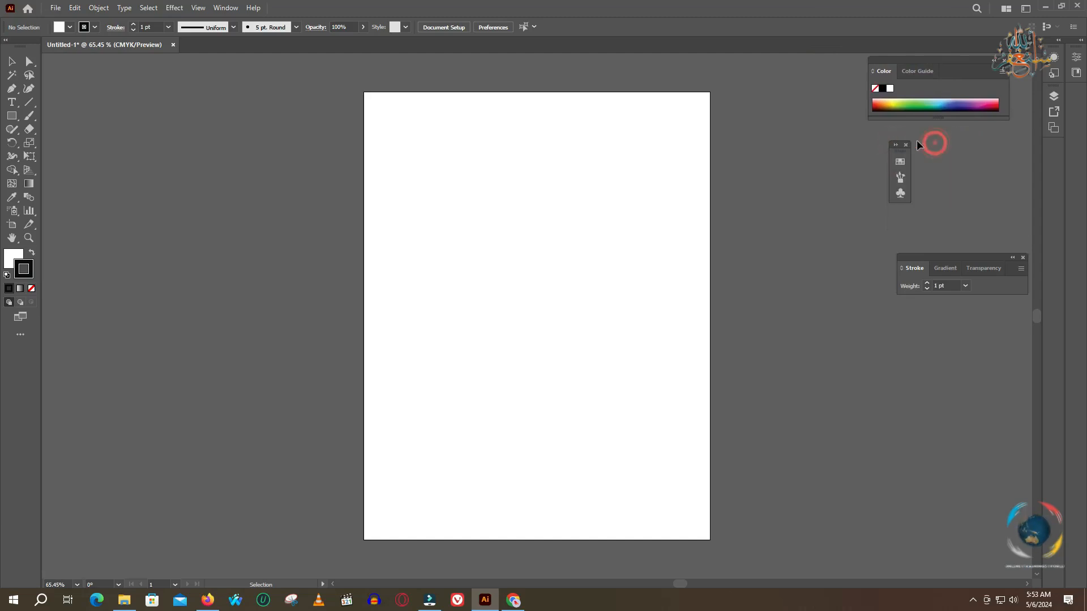
{"action": "left_click", "coordinate": [897, 142]}
{"action": "double_click", "coordinate": [895, 145]}
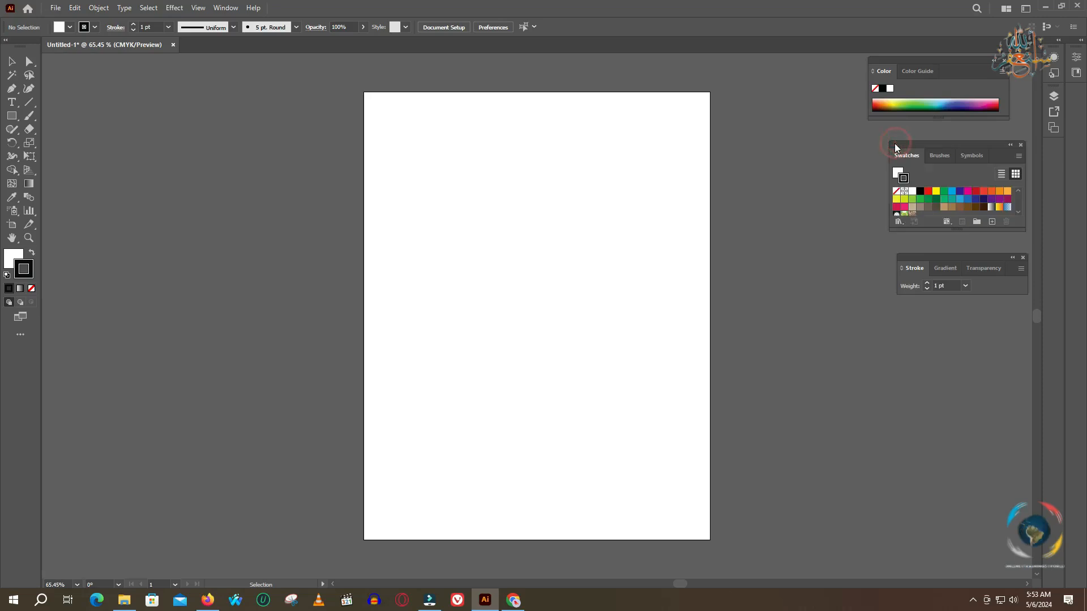
Attach the Swatches group beneath the floating Color group, and leave the Stroke group floating separately below them.
{"action": "left_click_drag", "start_coordinate": [941, 145], "coordinate": [925, 121]}
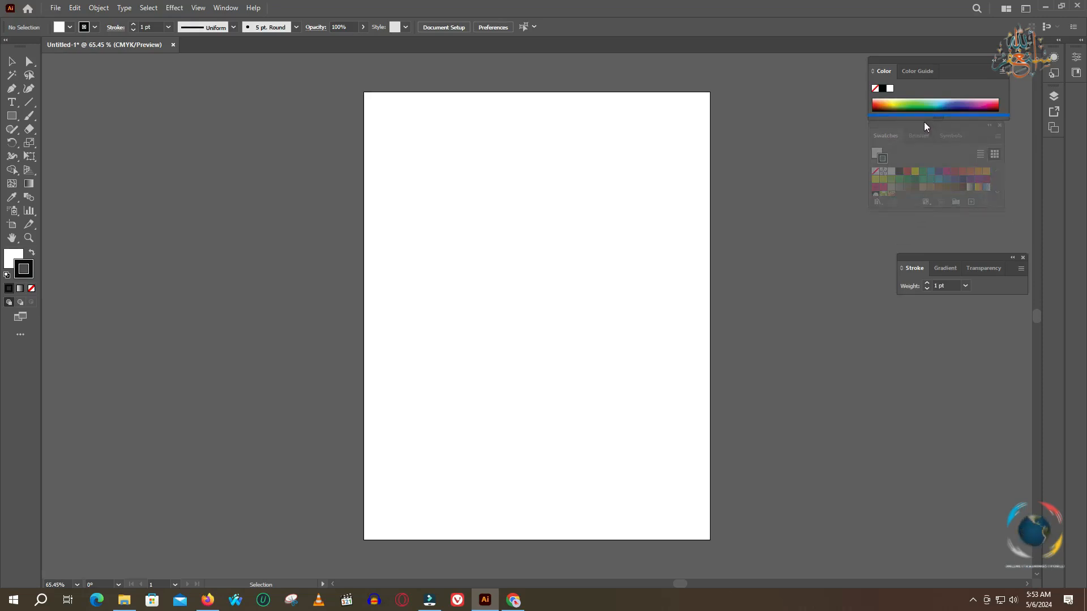
{"action": "left_click_drag", "start_coordinate": [924, 121], "coordinate": [924, 122]}
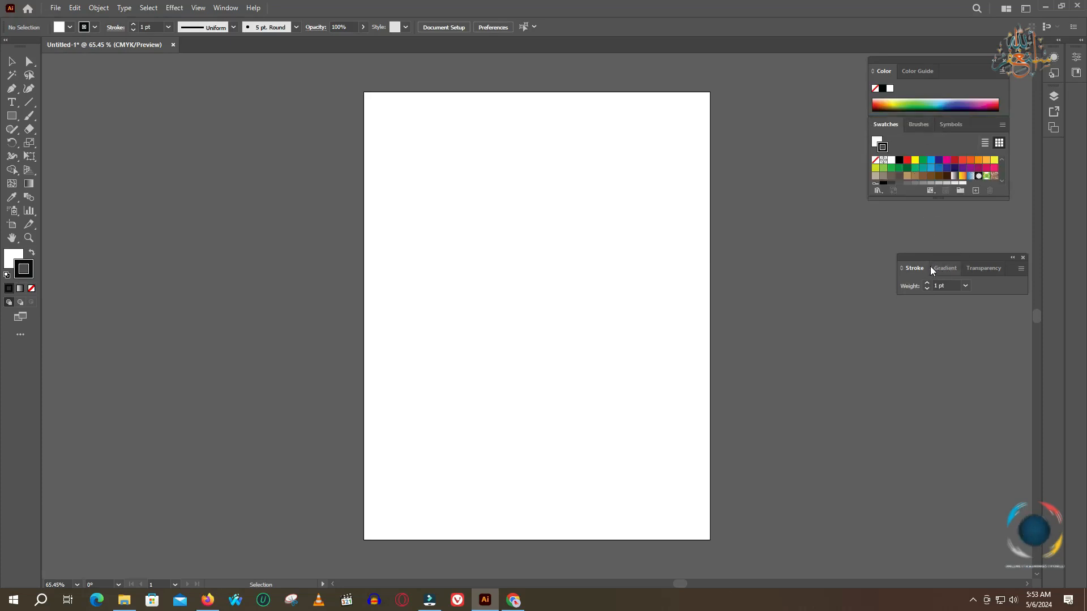
{"action": "mouse_move", "coordinate": [965, 255]}
{"action": "left_mouse_down"}
{"action": "mouse_move", "coordinate": [936, 219]}
{"action": "mouse_move", "coordinate": [937, 201]}
{"action": "mouse_move", "coordinate": [922, 253]}
{"action": "mouse_move", "coordinate": [945, 199]}
{"action": "left_mouse_up"}
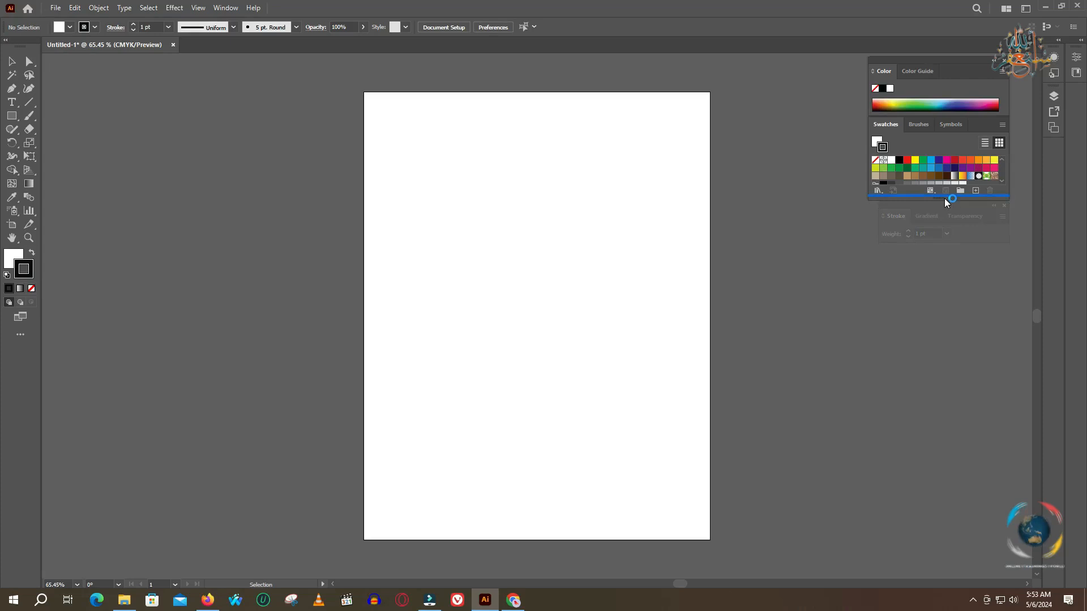
{"action": "left_click_drag", "start_coordinate": [944, 198], "coordinate": [945, 272]}
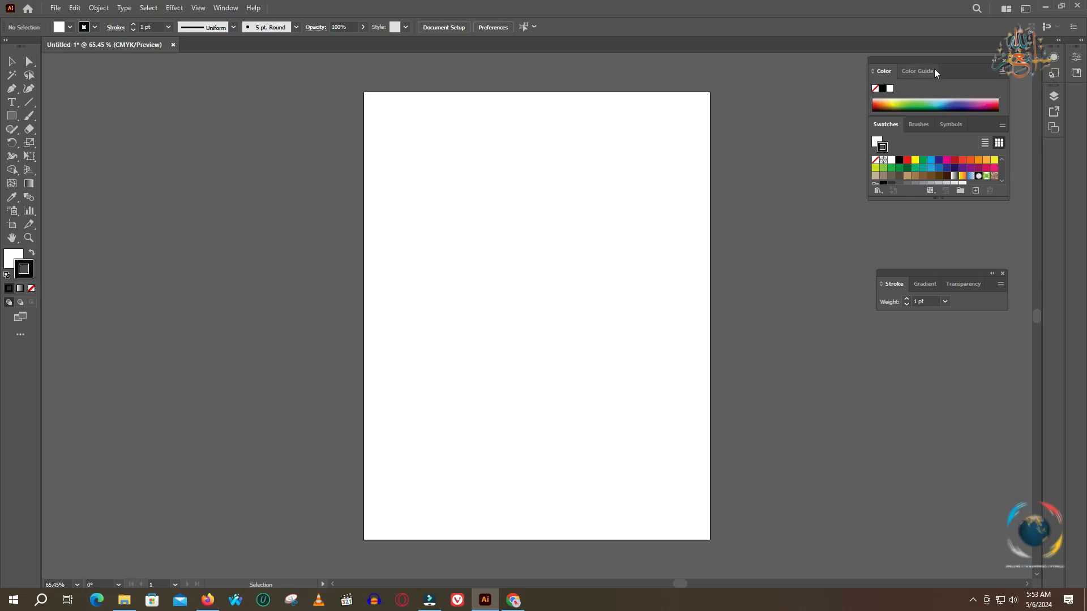
{"action": "mouse_move", "coordinate": [945, 276]}
{"action": "left_mouse_down"}
{"action": "mouse_move", "coordinate": [833, 272]}
{"action": "mouse_move", "coordinate": [916, 327]}
{"action": "mouse_move", "coordinate": [923, 316]}
{"action": "left_mouse_up"}
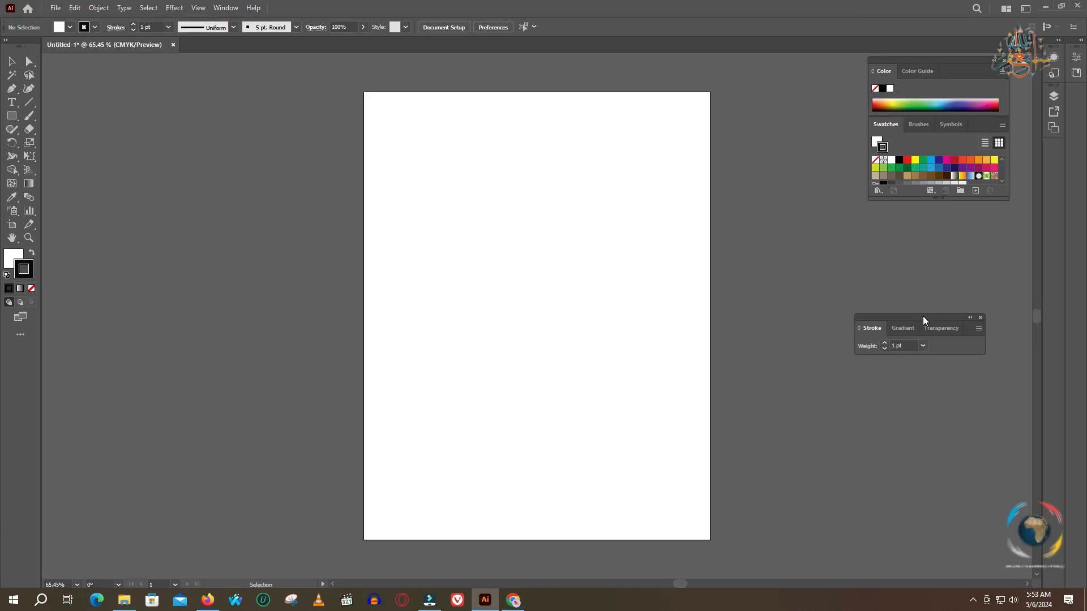
Collapse and re-expand the Color and Swatches stack, and attach the Stroke group to its lower edge.
{"action": "double_click", "coordinate": [948, 60]}
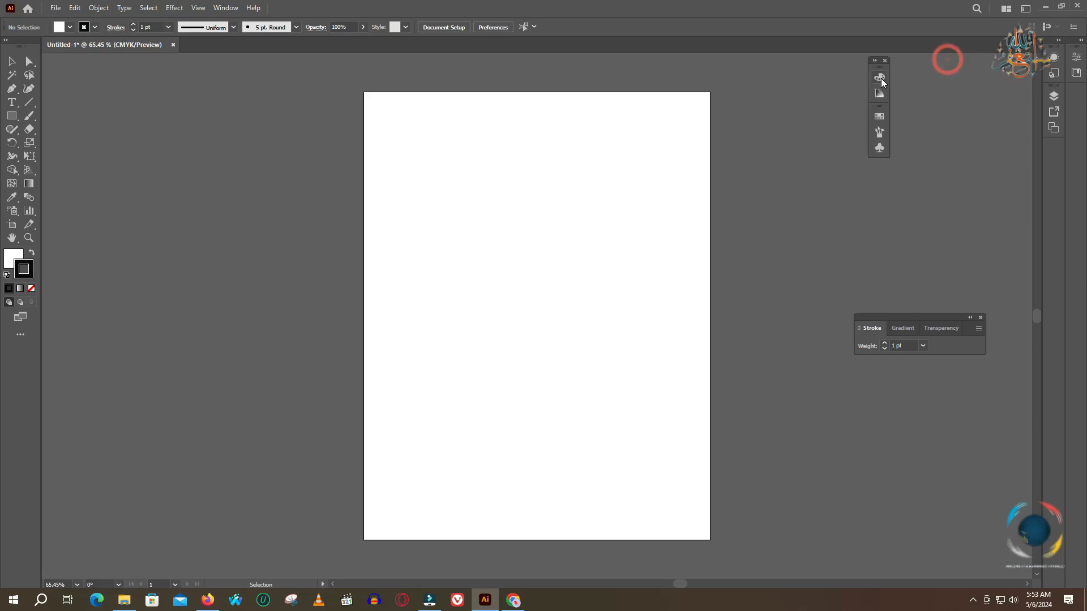
{"action": "double_click", "coordinate": [875, 61]}
{"action": "left_click_drag", "start_coordinate": [920, 64], "coordinate": [882, 84]}
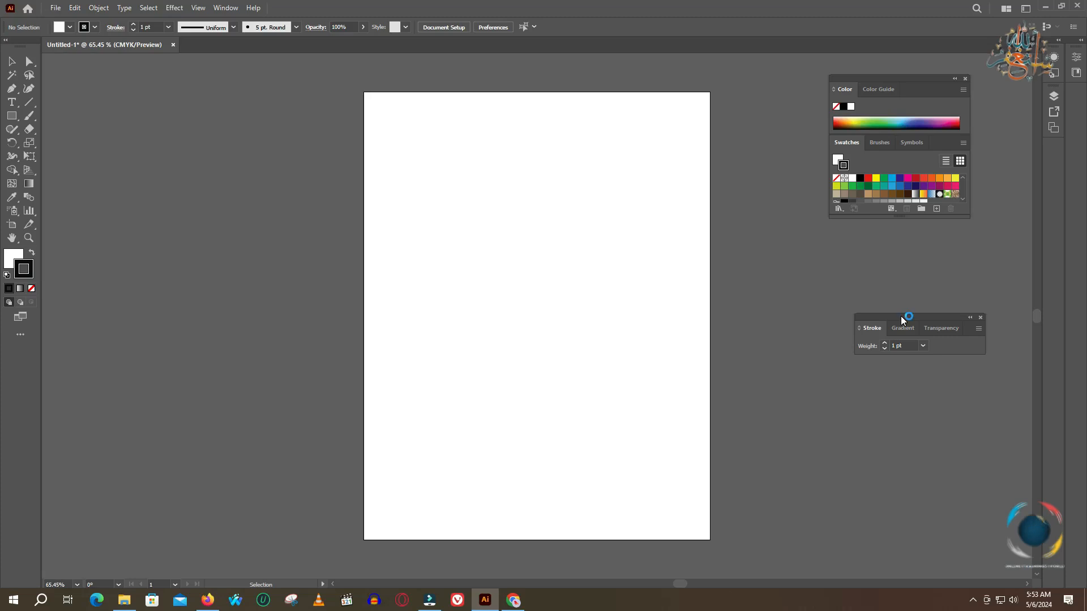
{"action": "mouse_move", "coordinate": [912, 318]}
{"action": "left_mouse_down"}
{"action": "mouse_move", "coordinate": [881, 237]}
{"action": "mouse_move", "coordinate": [893, 220]}
{"action": "left_mouse_up"}
{"action": "mouse_move", "coordinate": [901, 80]}
{"action": "left_mouse_down"}
{"action": "mouse_move", "coordinate": [951, 80]}
{"action": "mouse_move", "coordinate": [916, 82]}
{"action": "mouse_move", "coordinate": [925, 85]}
{"action": "left_mouse_up"}
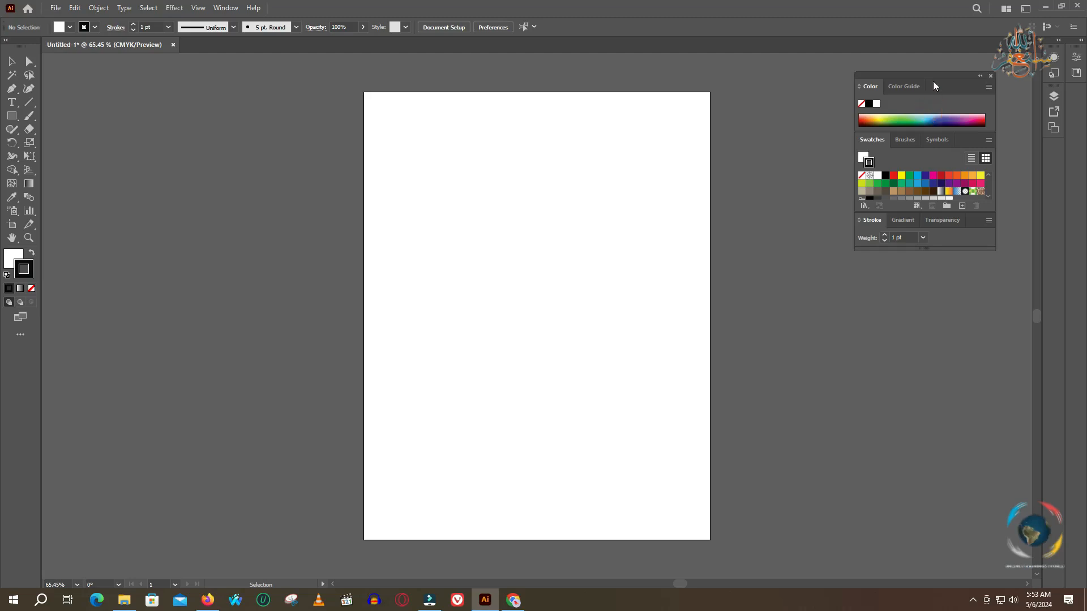
Dock the combined Color, Swatches and Stroke stack in the icon dock below Artboards, and expand the dock.
{"action": "left_click_drag", "start_coordinate": [927, 76], "coordinate": [1052, 140]}
{"action": "left_click", "coordinate": [1055, 150]}
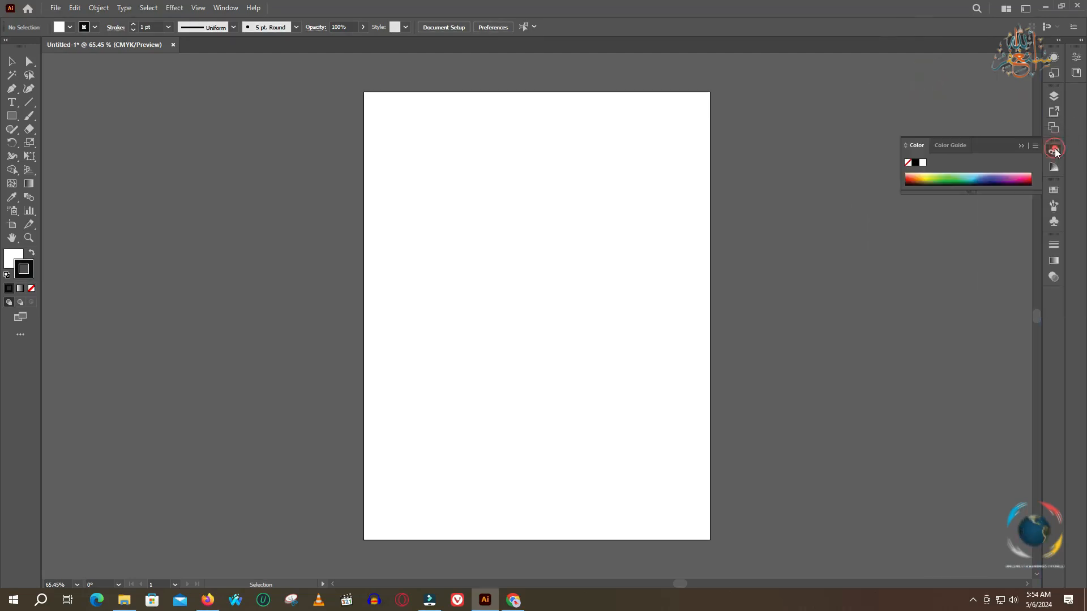
{"action": "left_click", "coordinate": [1058, 40]}
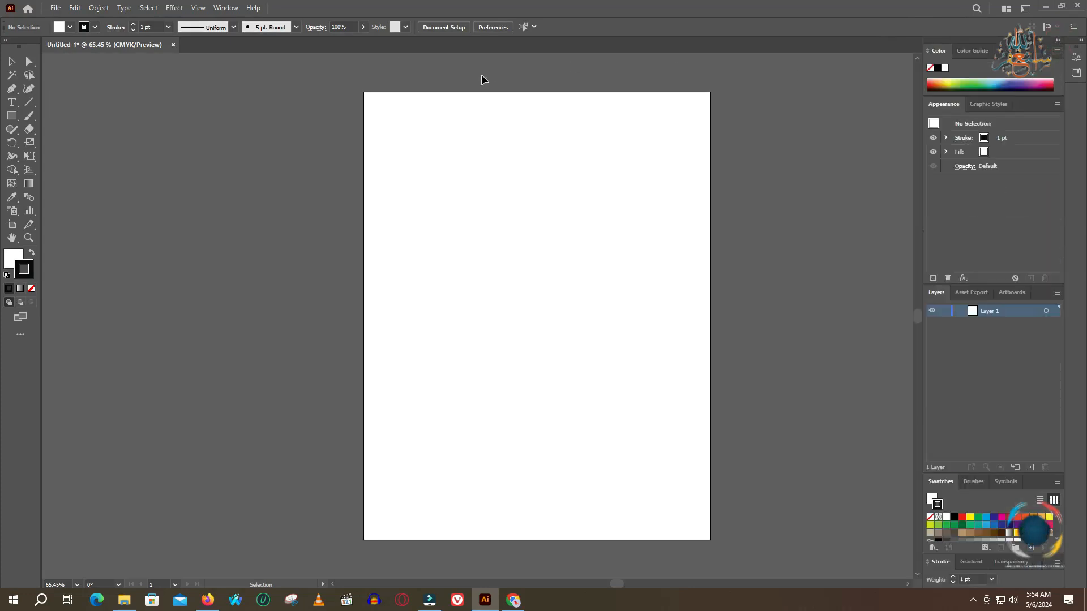
Reset the Essentials Classic workspace, collapse the Properties dock to icons and expand the main panel dock.
{"action": "left_click", "coordinate": [225, 8]}
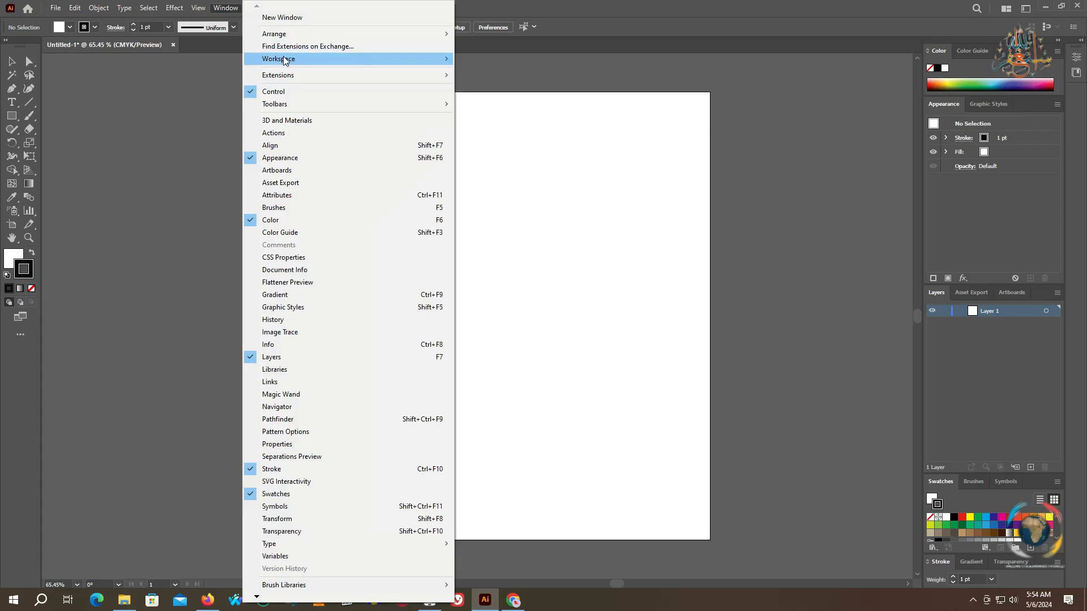
{"action": "mouse_move", "coordinate": [287, 58]}
{"action": "left_click", "coordinate": [496, 176]}
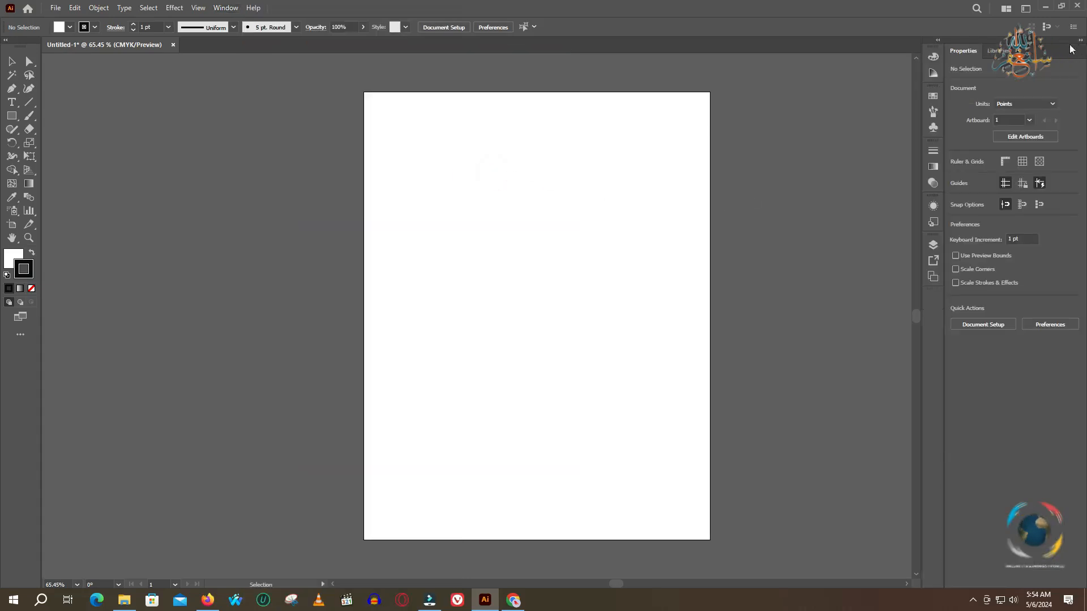
{"action": "left_click", "coordinate": [1081, 40]}
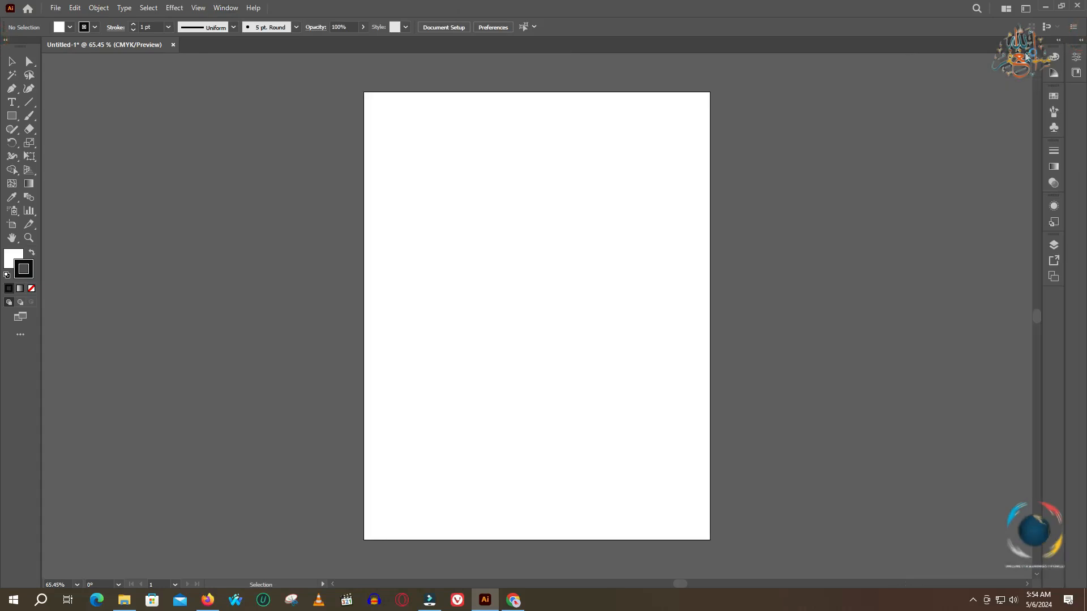
{"action": "left_click", "coordinate": [1058, 39]}
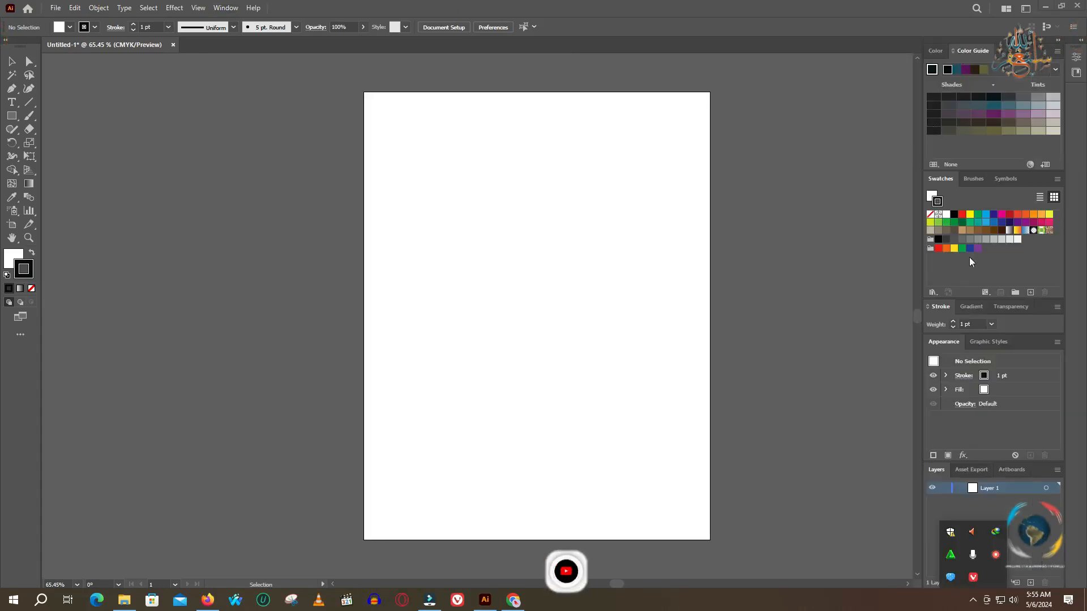
Hide the Color Guide panel's options and switch to the Color panel.
{"action": "left_click", "coordinate": [1057, 51]}
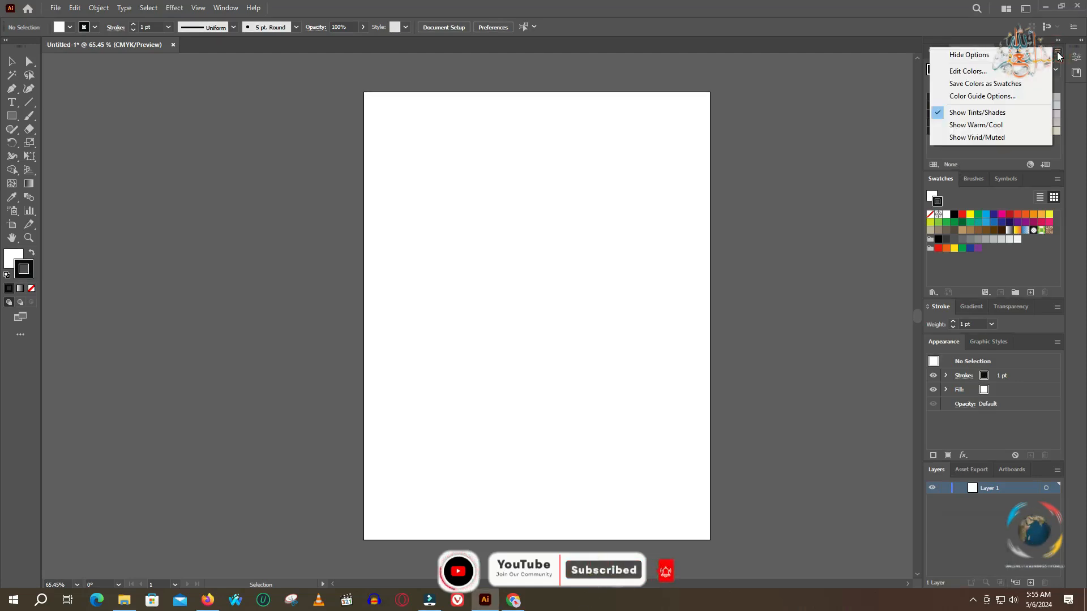
{"action": "left_click", "coordinate": [970, 55]}
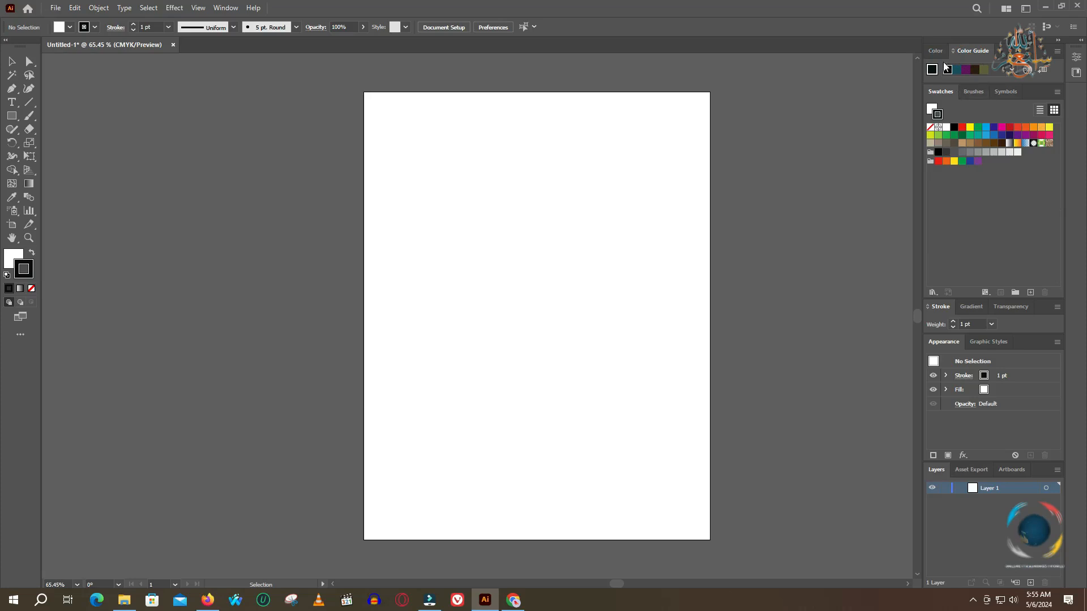
{"action": "left_click", "coordinate": [937, 51]}
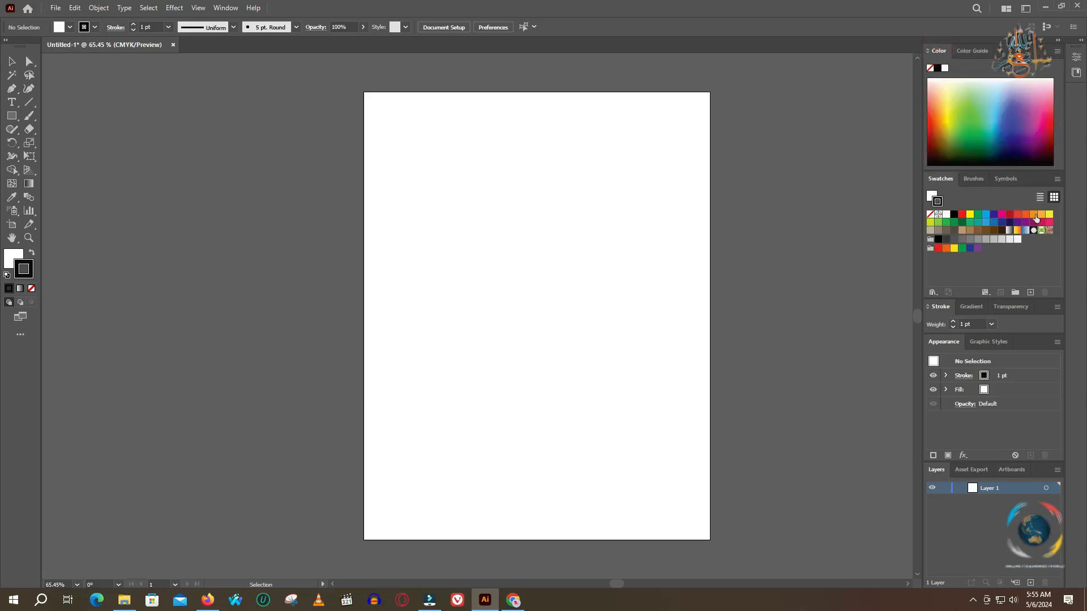
Undock the Color group and attach the Swatches and Stroke groups beneath it as one floating stack.
{"action": "left_click_drag", "start_coordinate": [1024, 54], "coordinate": [857, 55]}
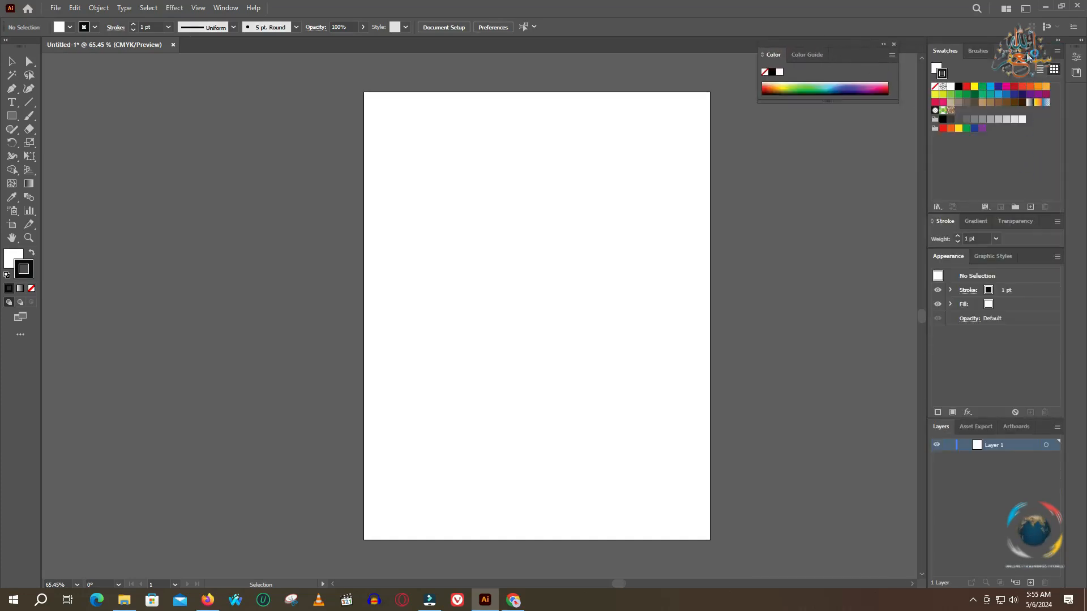
{"action": "mouse_move", "coordinate": [1039, 51]}
{"action": "left_mouse_down"}
{"action": "mouse_move", "coordinate": [919, 99]}
{"action": "mouse_move", "coordinate": [877, 100]}
{"action": "left_mouse_up"}
{"action": "left_click_drag", "start_coordinate": [1045, 52], "coordinate": [881, 193]}
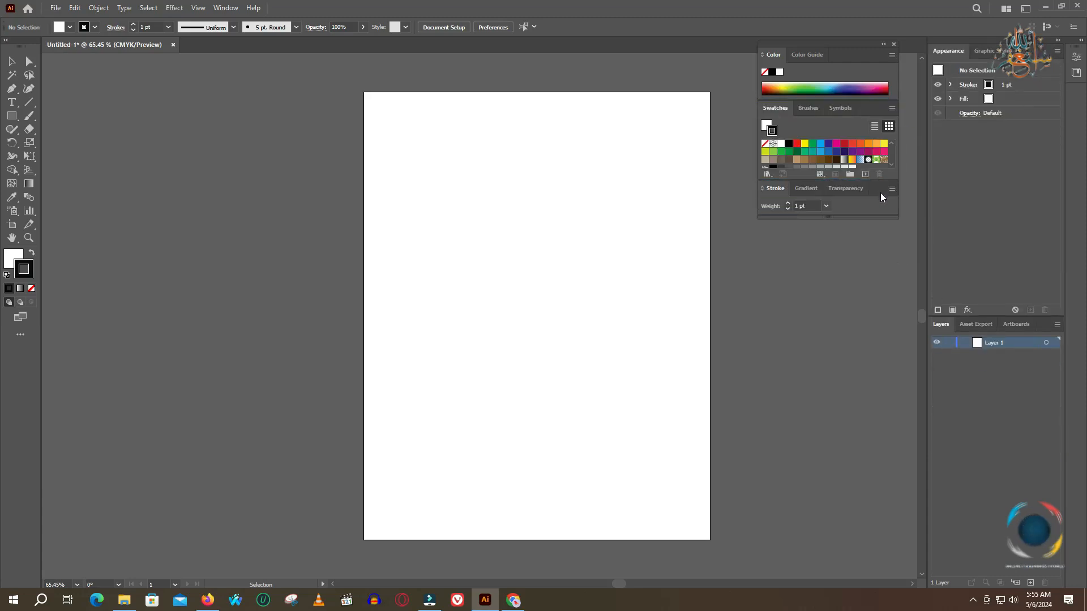
Show the Color panel's options with its CMYK sliders.
{"action": "left_click", "coordinate": [891, 55]}
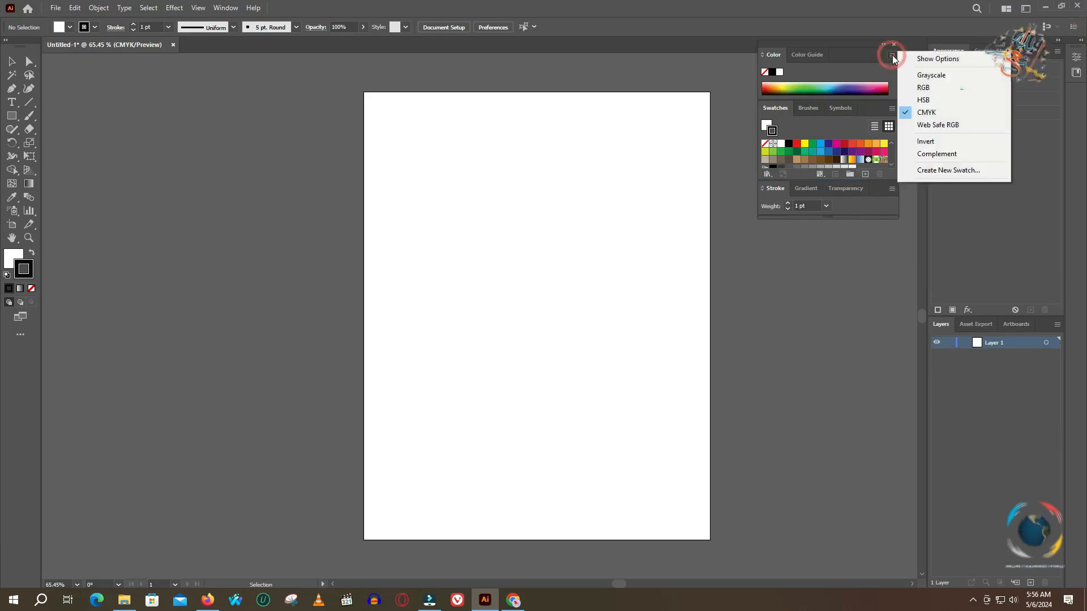
{"action": "left_click", "coordinate": [923, 59]}
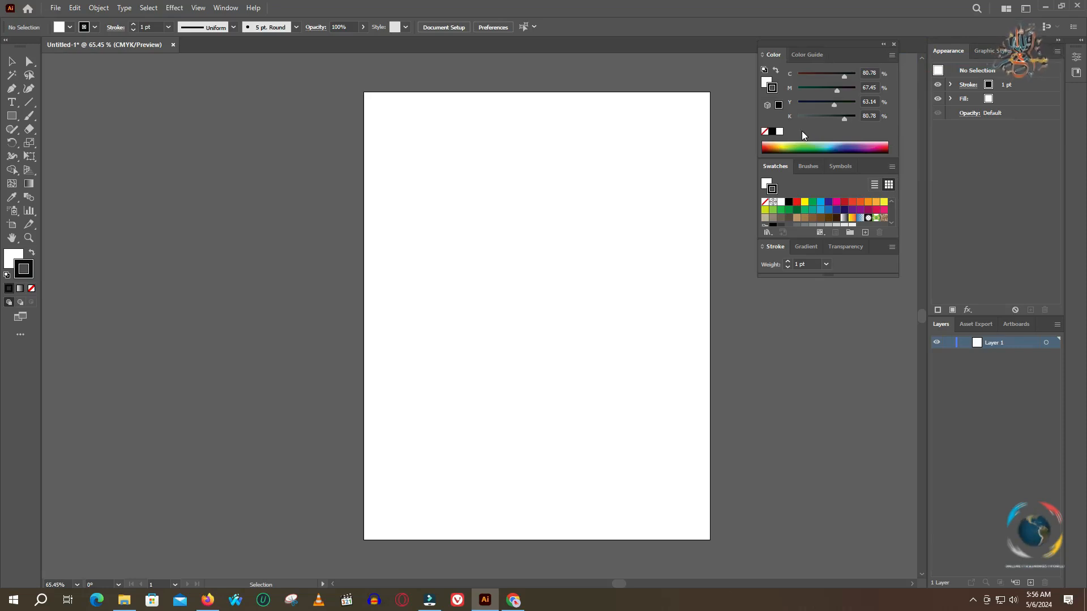
Move the floating Color stack beside the main dock, collapsed to icons, and show the Stroke panel's full options.
{"action": "left_click", "coordinate": [1059, 45]}
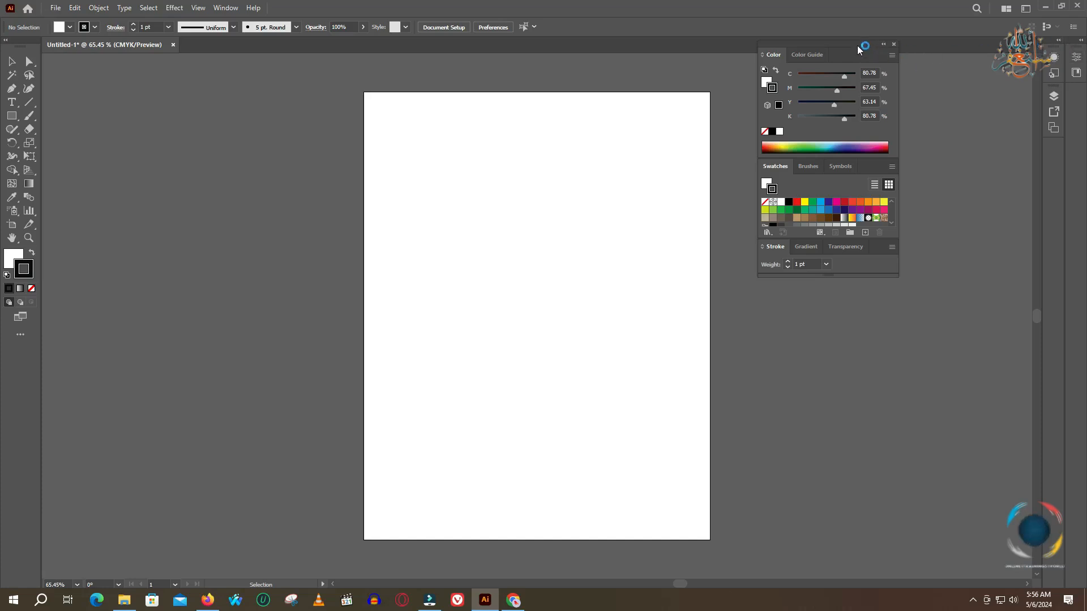
{"action": "left_click_drag", "start_coordinate": [857, 45], "coordinate": [961, 66]}
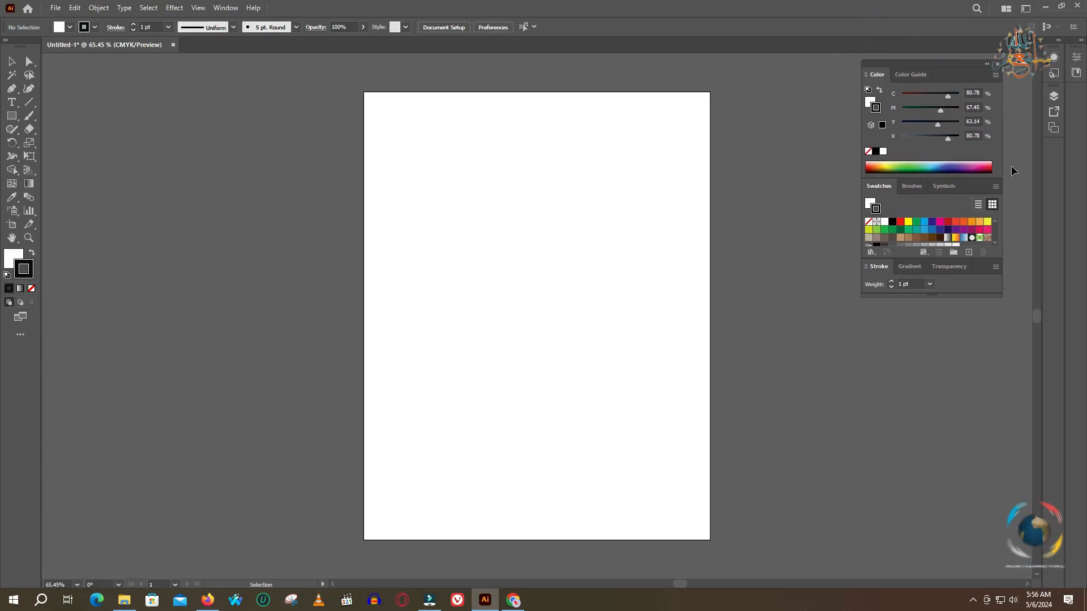
{"action": "left_click", "coordinate": [995, 266]}
{"action": "left_click", "coordinate": [973, 270]}
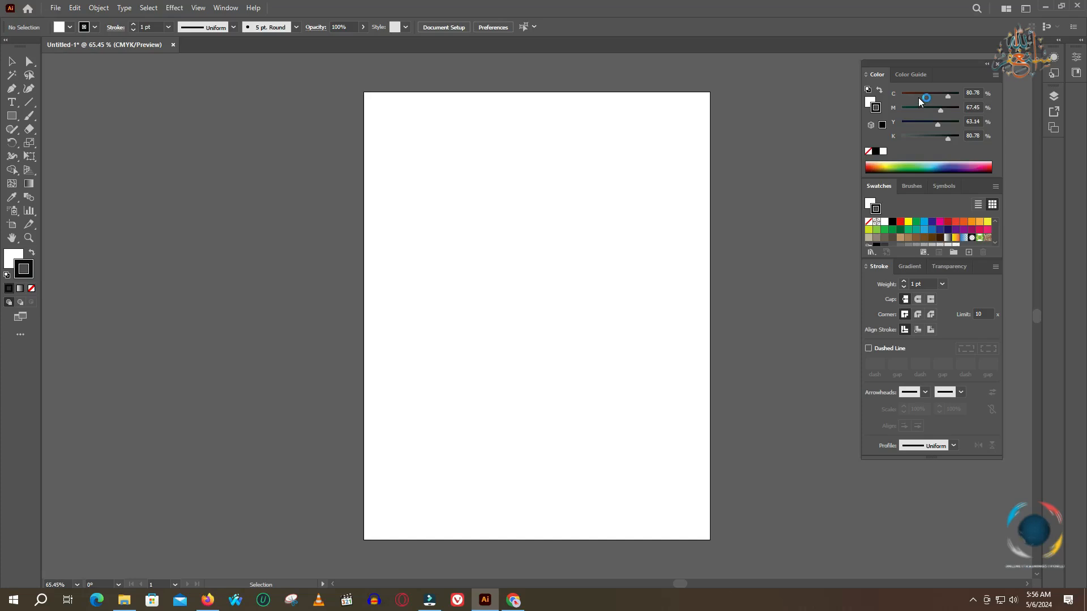
Examine the color models offered for the Color panel and the color mode setting for a new document.
{"action": "left_click", "coordinate": [995, 75]}
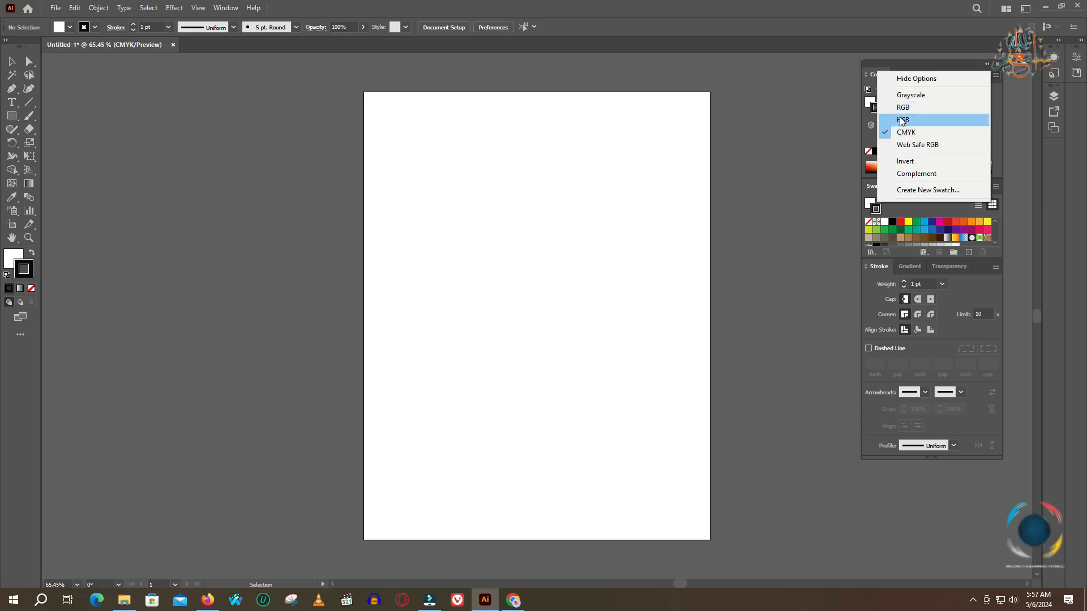
{"action": "left_click", "coordinate": [974, 78]}
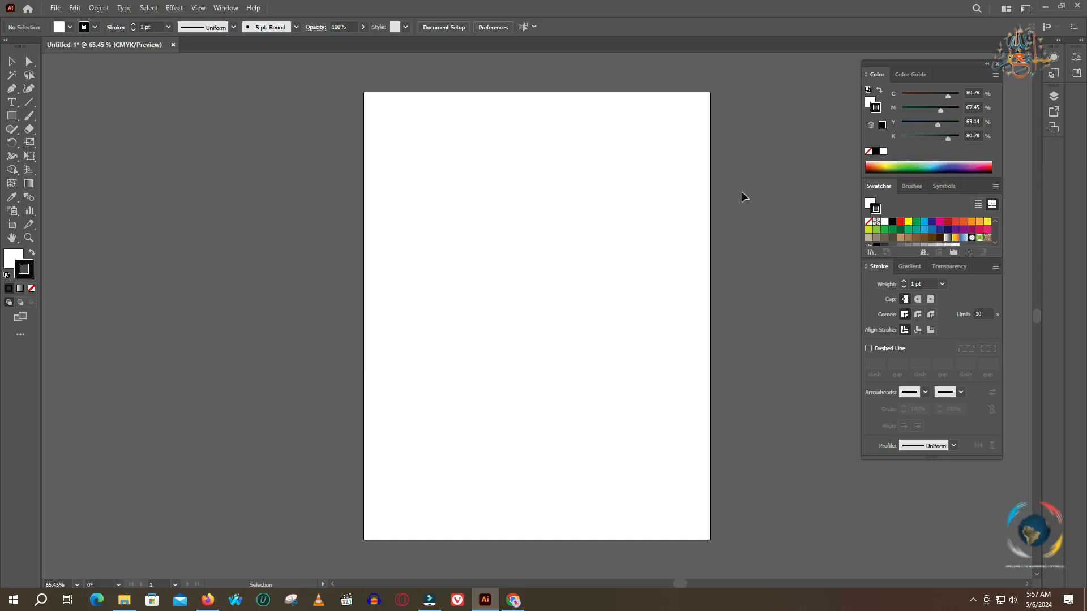
{"action": "left_click", "coordinate": [55, 8]}
{"action": "left_click", "coordinate": [75, 21]}
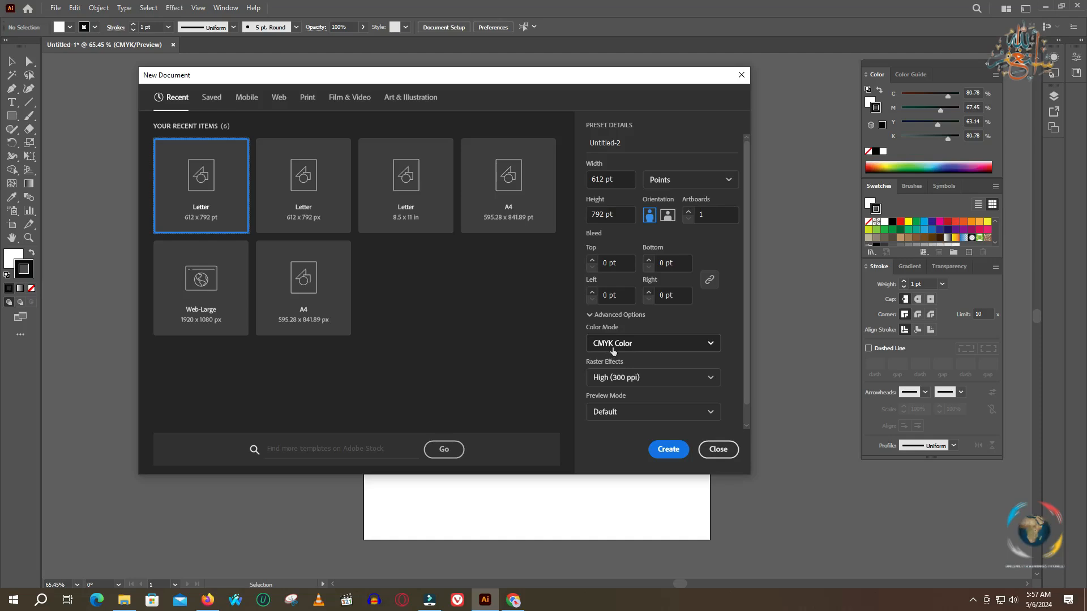
{"action": "left_click", "coordinate": [718, 449]}
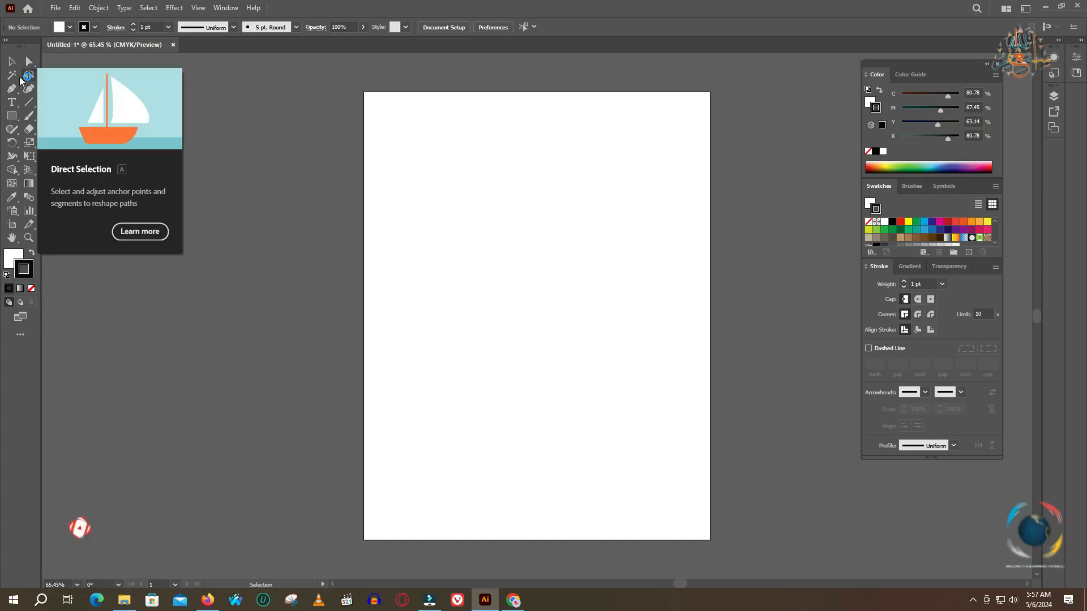
Draw a rectangle about 350 by 180 pt on the artboard's upper half and swap its fill and stroke colors.
{"action": "left_click", "coordinate": [12, 116]}
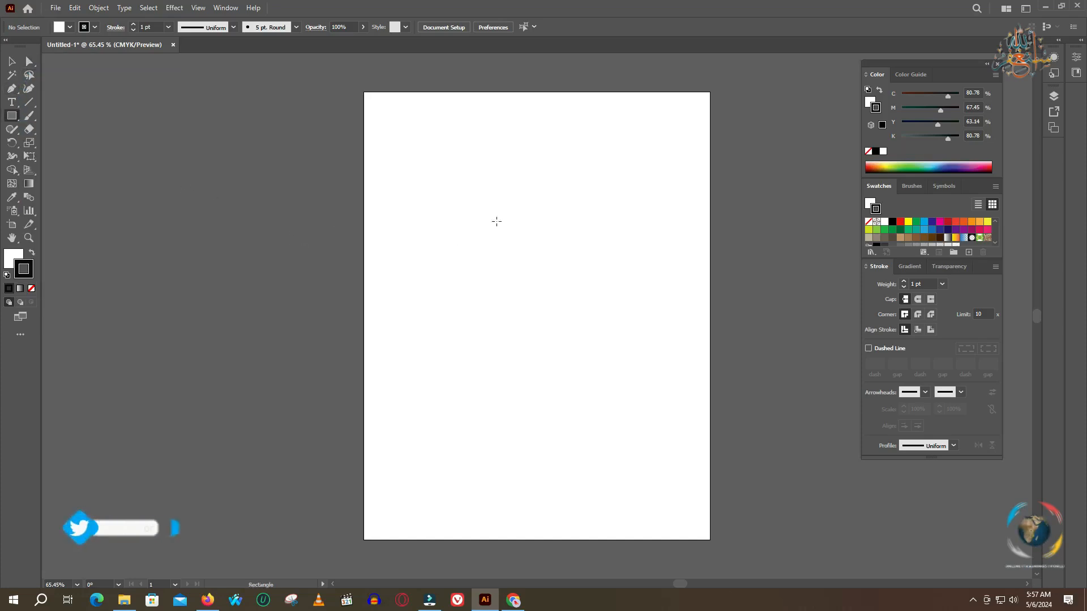
{"action": "mouse_move", "coordinate": [427, 188]}
{"action": "left_mouse_down"}
{"action": "mouse_move", "coordinate": [596, 286]}
{"action": "mouse_move", "coordinate": [625, 289]}
{"action": "left_mouse_up"}
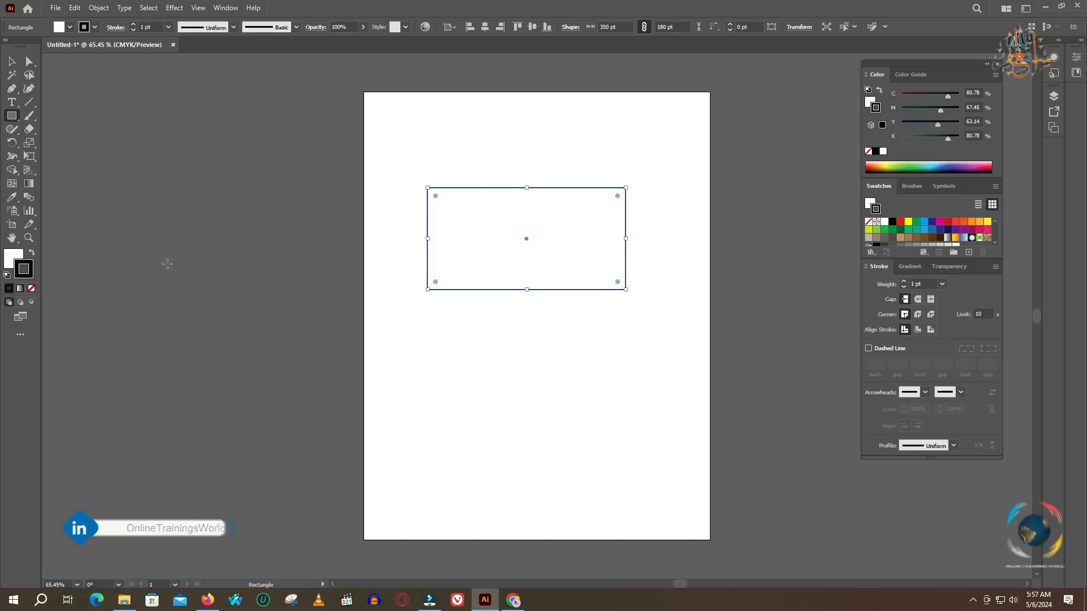
{"action": "left_click", "coordinate": [32, 252]}
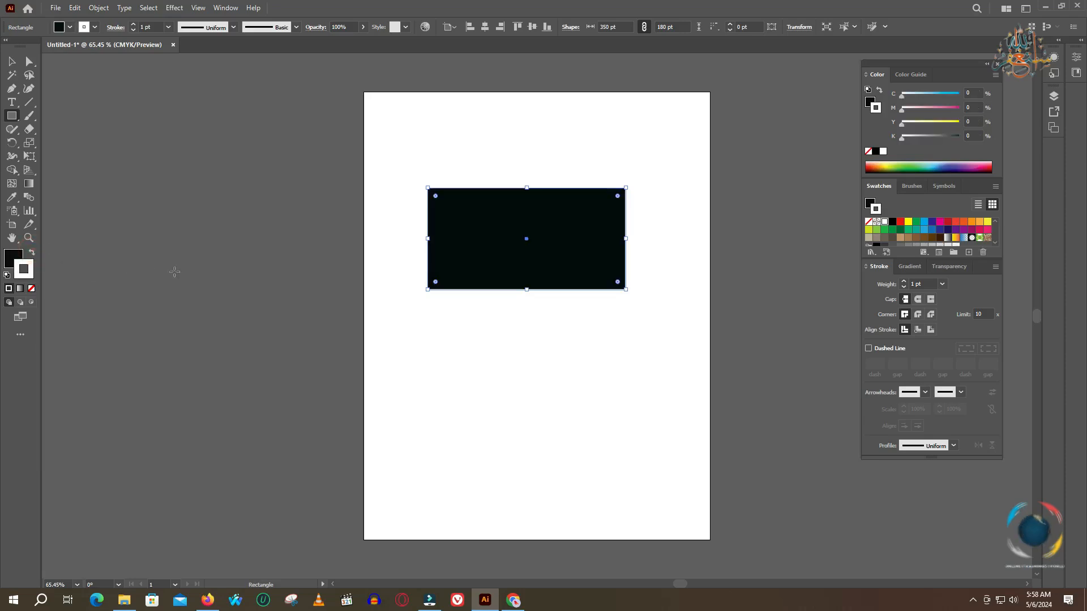
Try several hues in the Color Picker and set the rectangle's fill to dark red 873C53.
{"action": "double_click", "coordinate": [13, 258]}
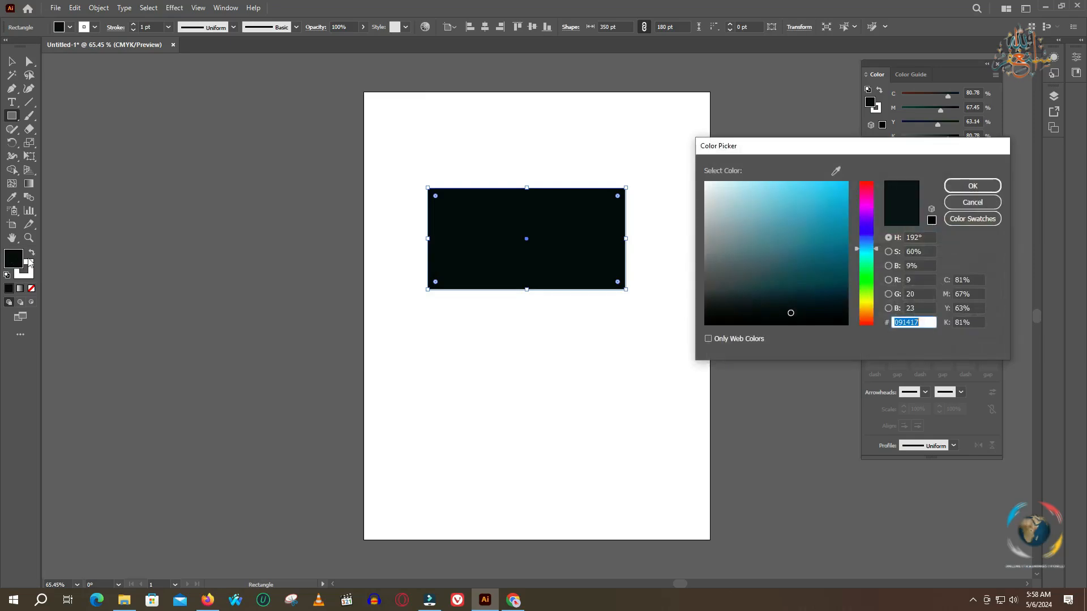
{"action": "left_click_drag", "start_coordinate": [858, 250], "coordinate": [858, 305]}
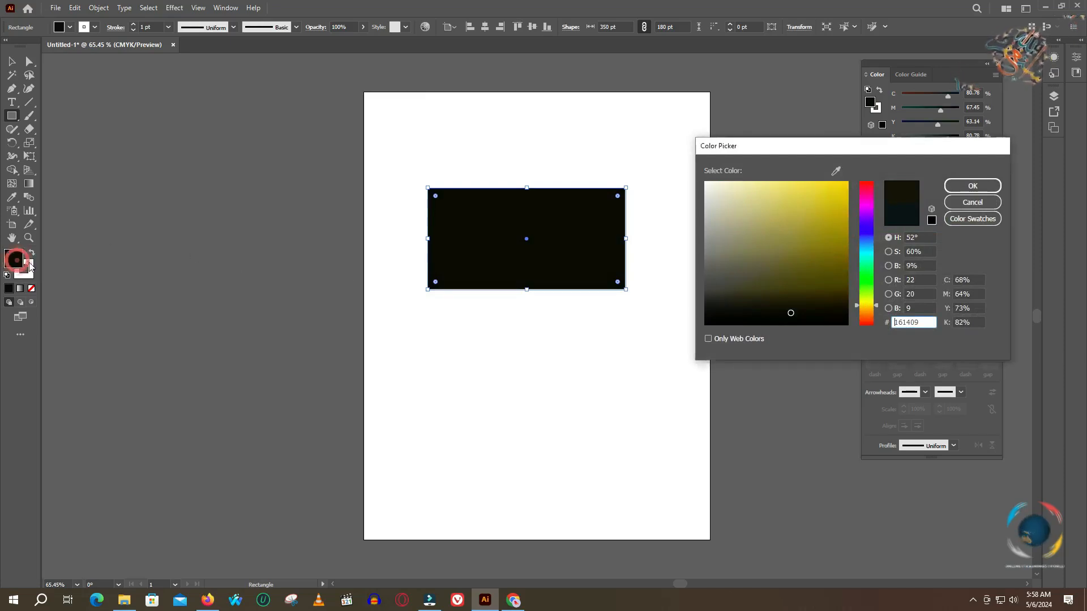
{"action": "left_click", "coordinate": [784, 249]}
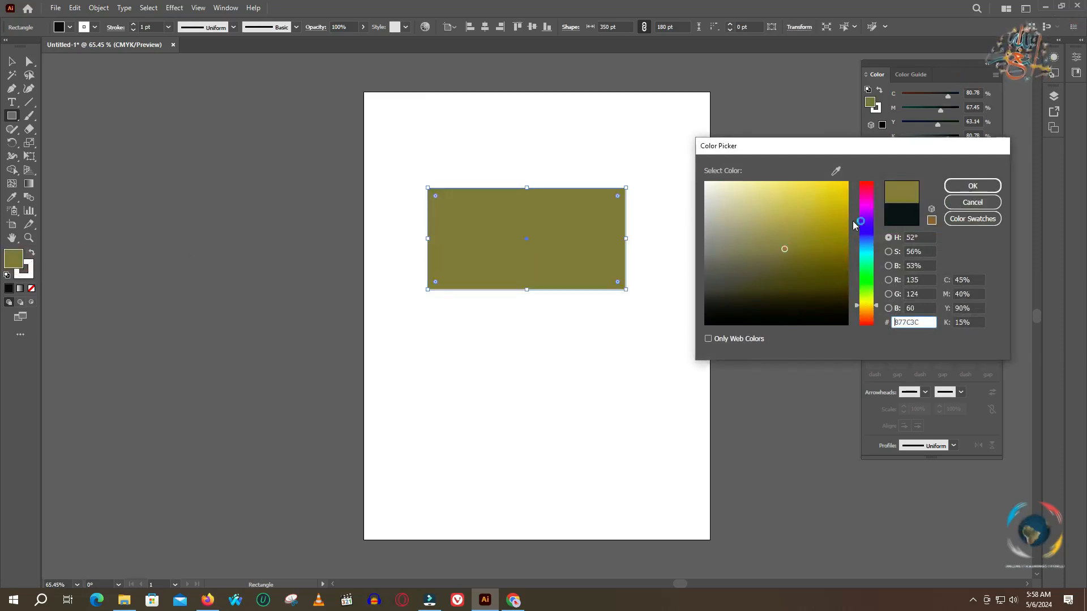
{"action": "left_click", "coordinate": [868, 214]}
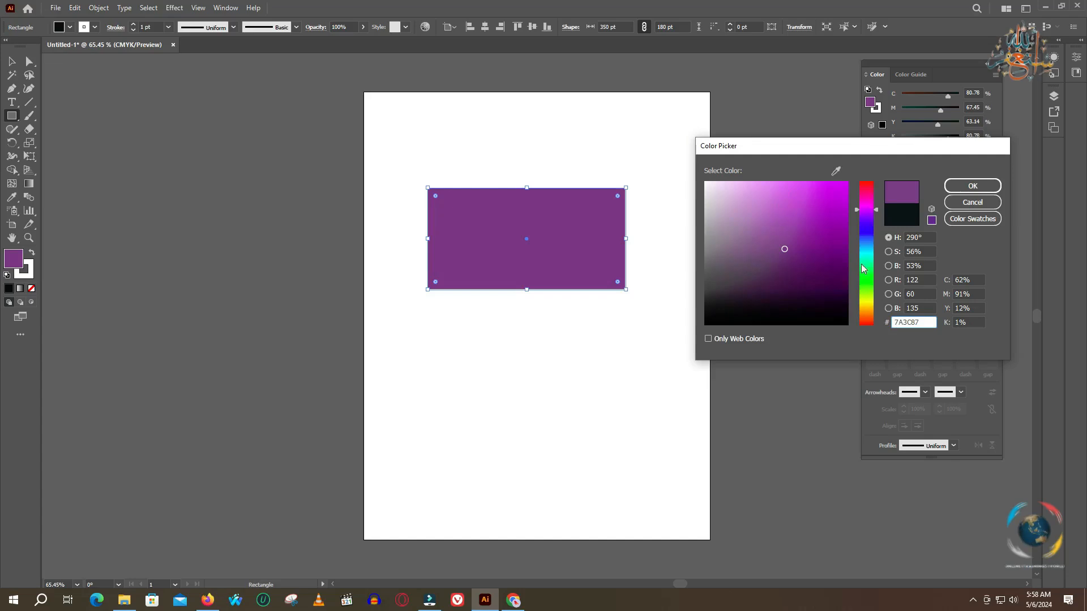
{"action": "left_click", "coordinate": [861, 281]}
{"action": "left_click_drag", "start_coordinate": [862, 290], "coordinate": [861, 256]}
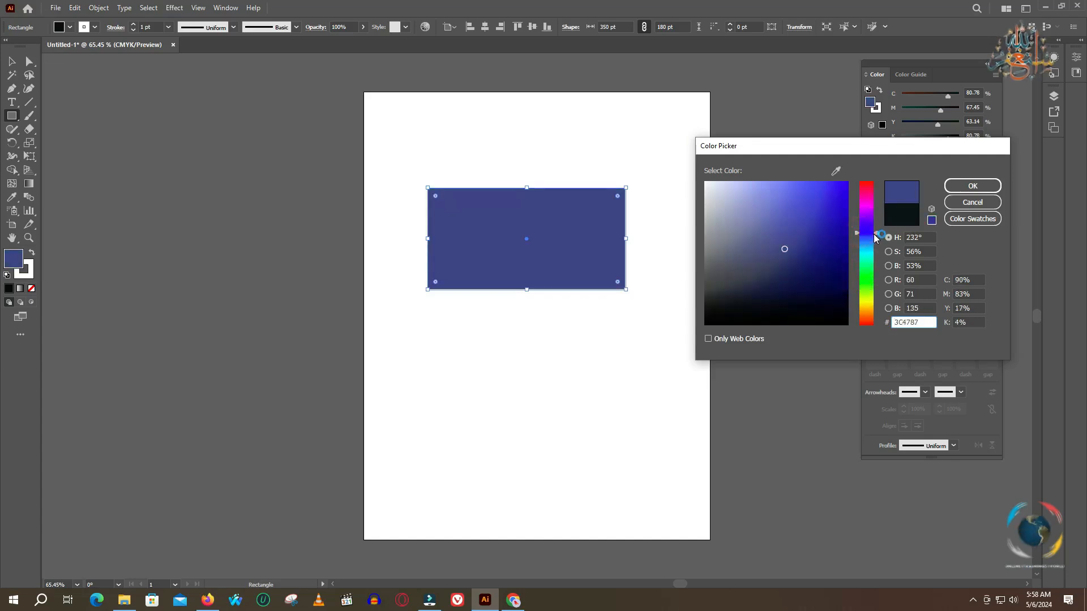
{"action": "left_click", "coordinate": [863, 189]}
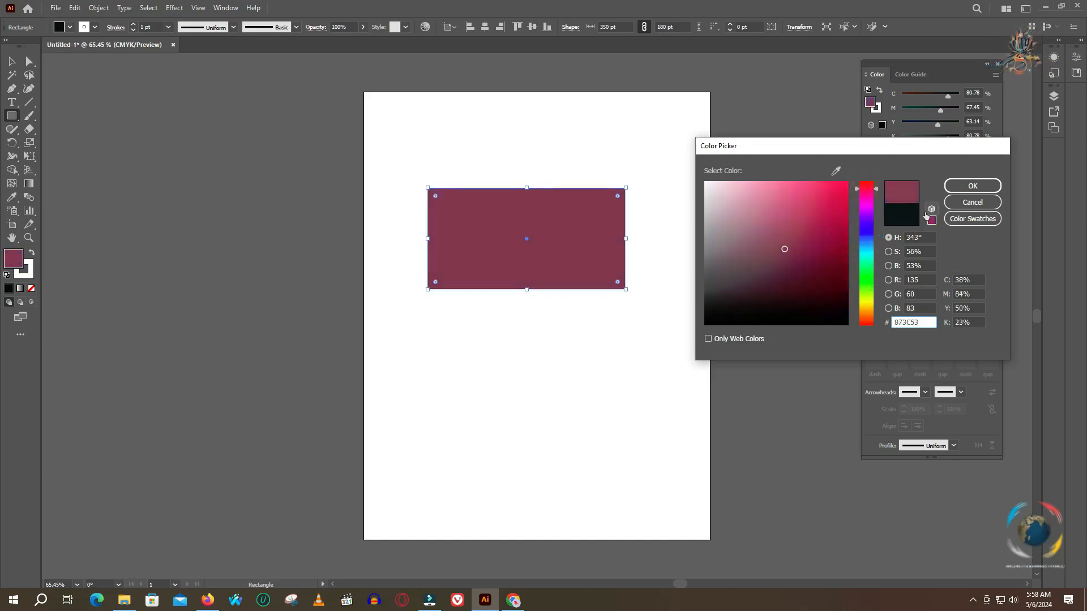
{"action": "left_click", "coordinate": [973, 186]}
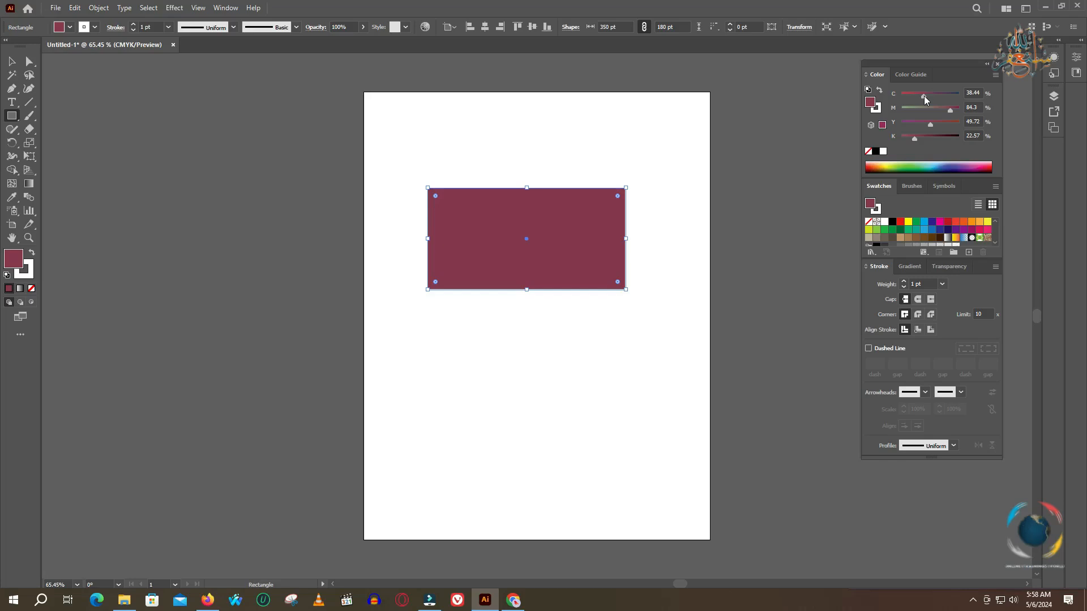
Adjust the rectangle's fill to C 18, M 59, Y 51, K 79 with the Color panel's CMYK sliders.
{"action": "left_click_drag", "start_coordinate": [942, 96], "coordinate": [934, 128]}
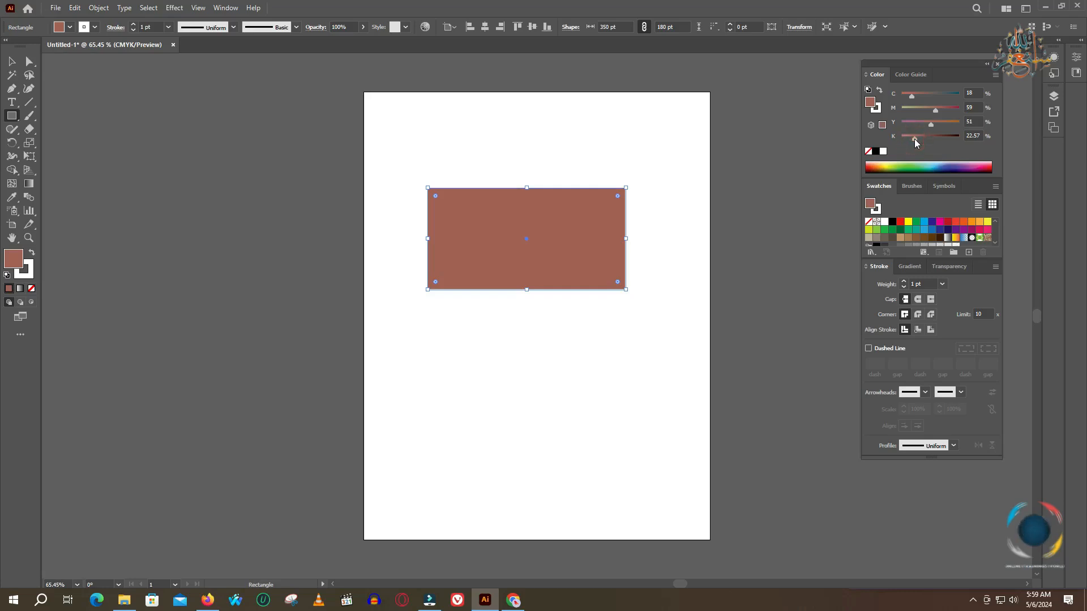
{"action": "left_click_drag", "start_coordinate": [916, 138], "coordinate": [947, 138]}
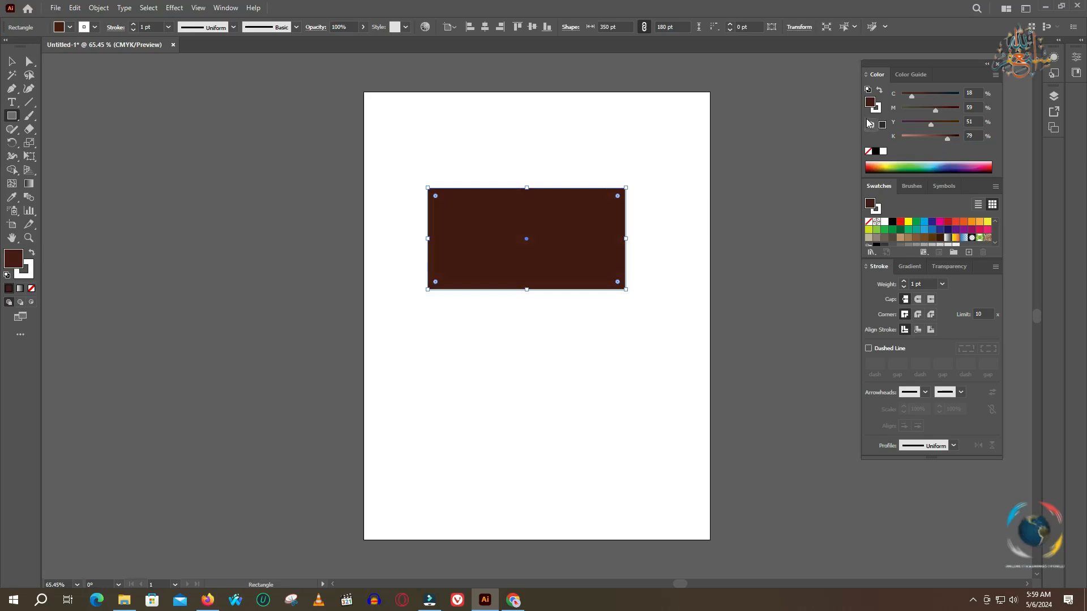
Sample orange and lime green from the CMYK spectrum for the fill, and adjust it to C 58, M 0, Y 32, K 63.
{"action": "left_click", "coordinate": [877, 164]}
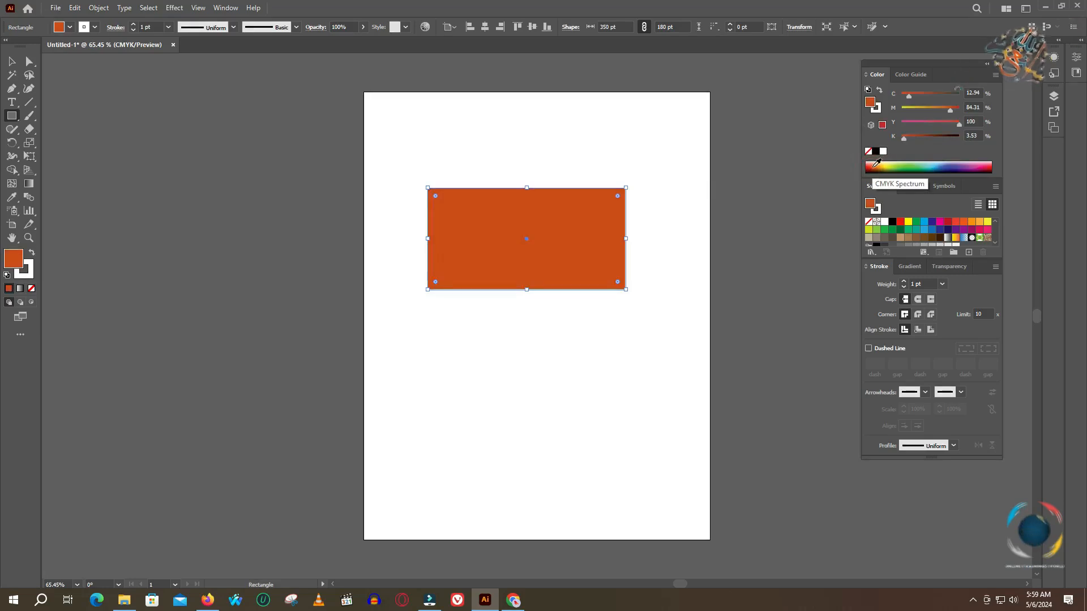
{"action": "left_click", "coordinate": [910, 164]}
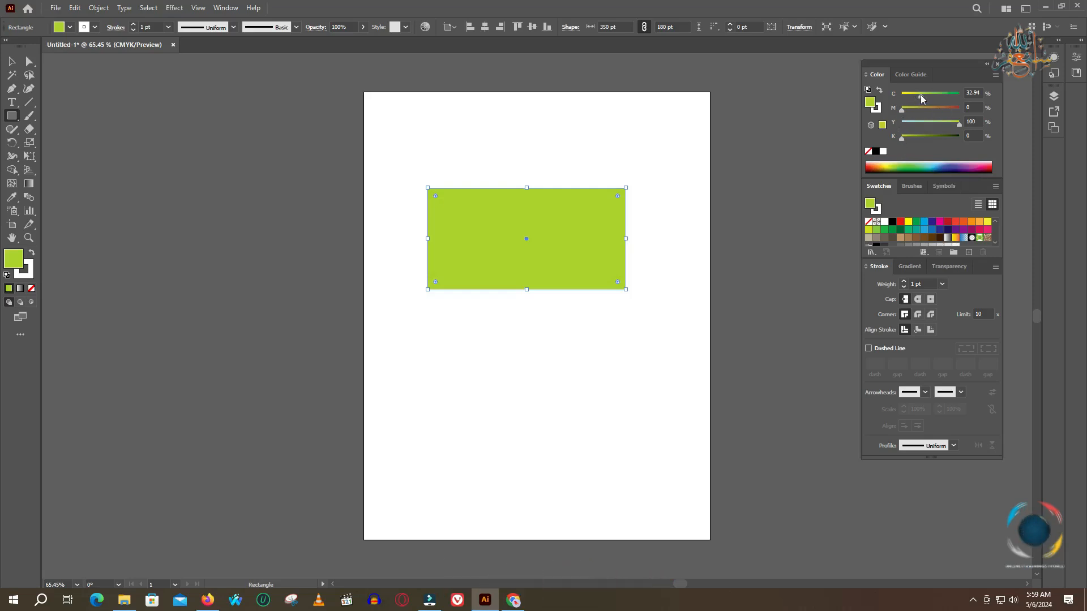
{"action": "left_click_drag", "start_coordinate": [921, 98], "coordinate": [901, 110]}
{"action": "left_click_drag", "start_coordinate": [953, 127], "coordinate": [926, 128]}
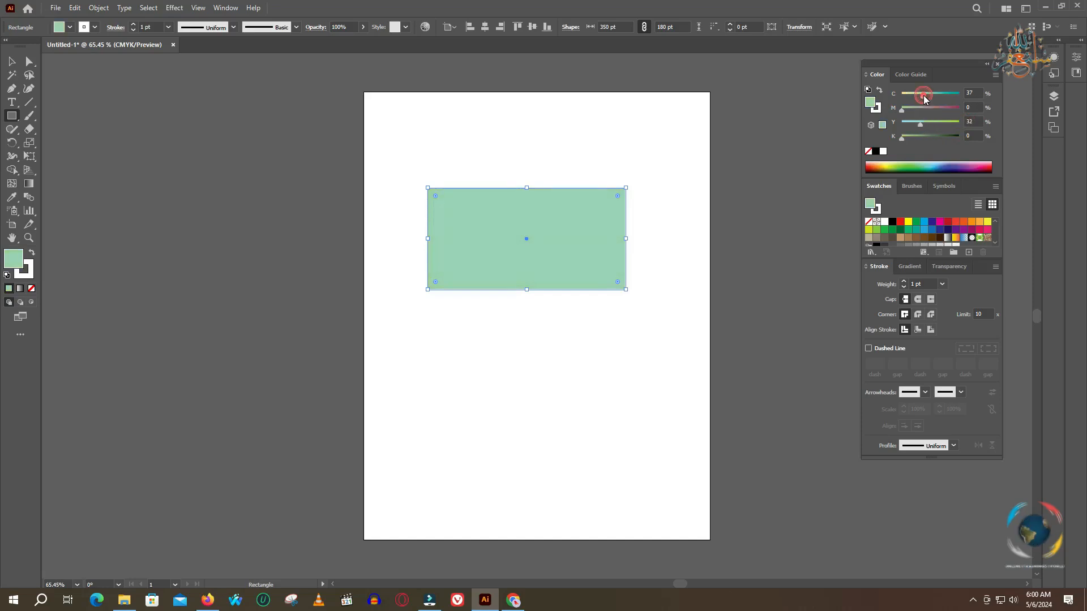
{"action": "mouse_move", "coordinate": [929, 96]}
{"action": "left_mouse_down"}
{"action": "mouse_move", "coordinate": [943, 98]}
{"action": "mouse_move", "coordinate": [900, 100]}
{"action": "mouse_move", "coordinate": [935, 97]}
{"action": "left_mouse_up"}
{"action": "left_click_drag", "start_coordinate": [902, 140], "coordinate": [939, 139]}
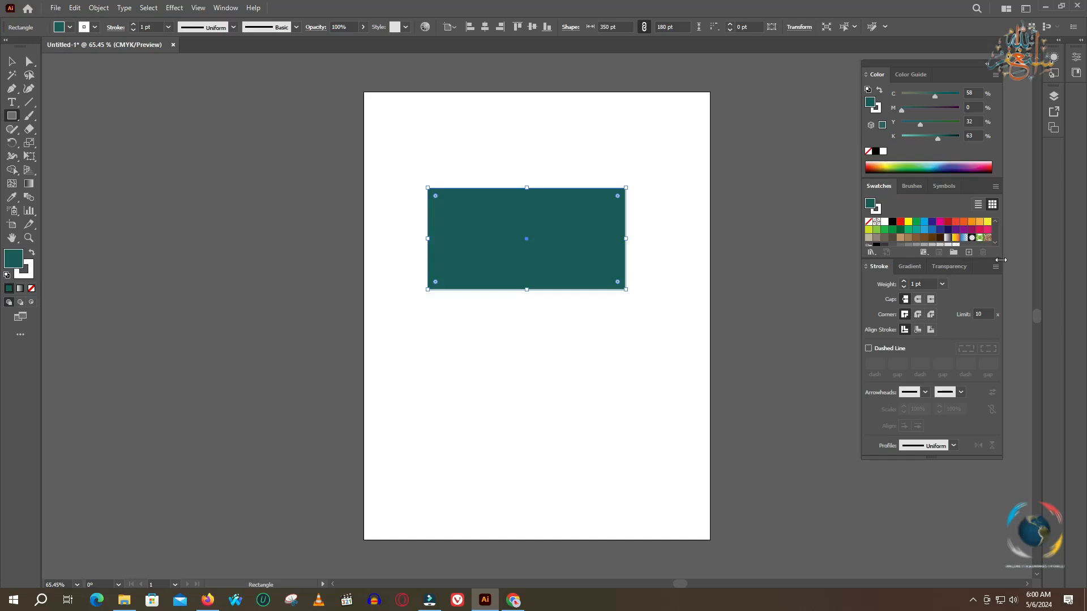
Enlarge the Swatches panel and try several swatches as the rectangle's fill, ending with purple C=75 M=100 Y=0 K=0.
{"action": "left_click_drag", "start_coordinate": [997, 255], "coordinate": [1002, 318]}
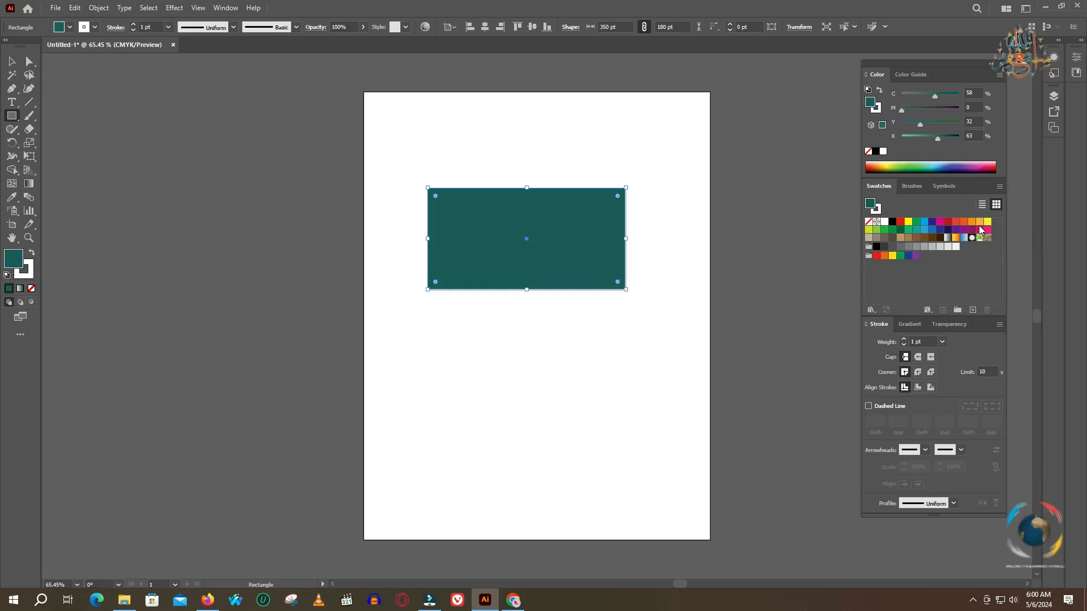
{"action": "left_click", "coordinate": [925, 230]}
{"action": "left_click", "coordinate": [948, 222]}
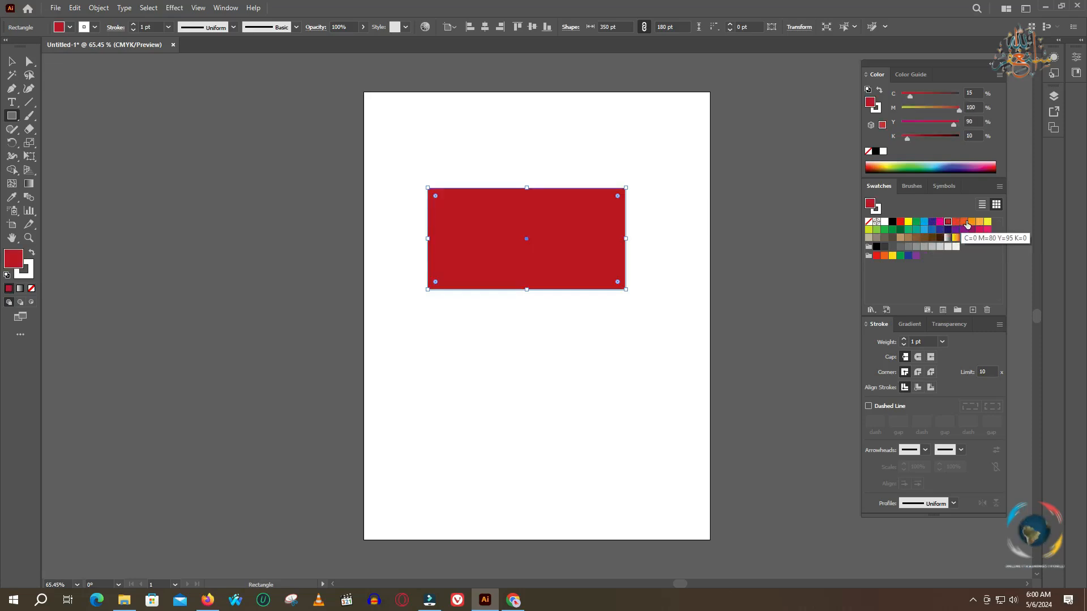
{"action": "left_click", "coordinate": [967, 223]}
{"action": "left_click", "coordinate": [988, 230]}
{"action": "left_click", "coordinate": [950, 230]}
{"action": "left_click", "coordinate": [955, 229]}
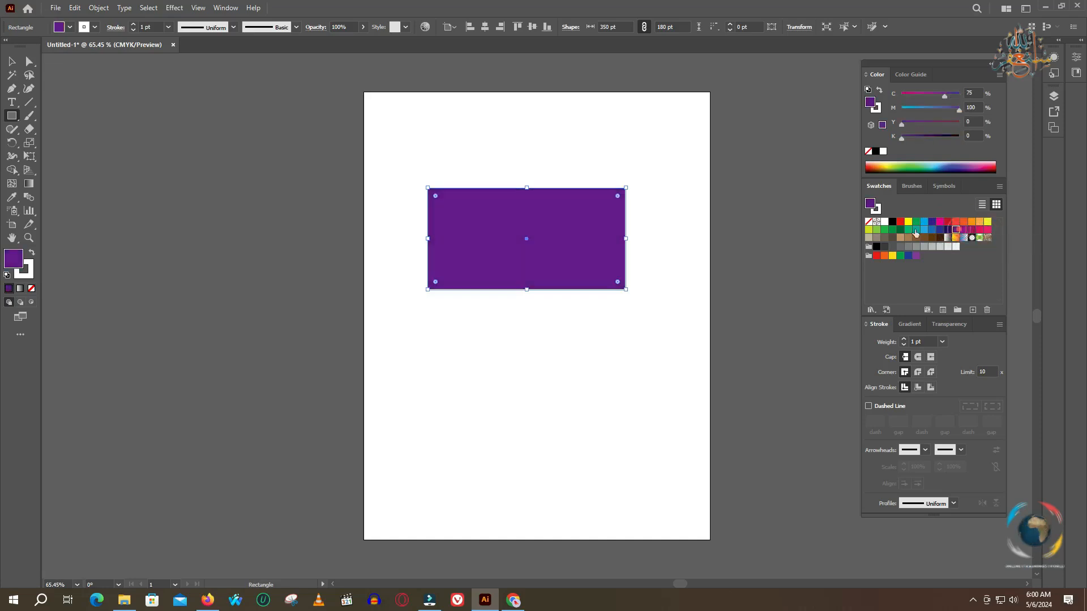
Mix a teal fill of C 68, M 11, Y 46, K 12 and add it to the Swatches panel.
{"action": "left_click", "coordinate": [898, 164]}
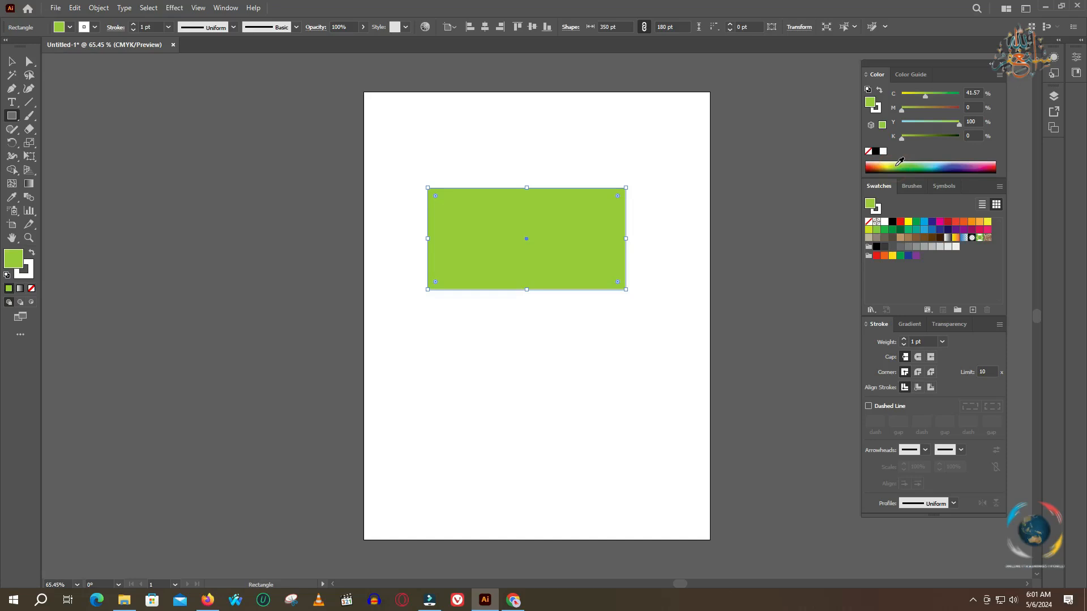
{"action": "left_click_drag", "start_coordinate": [927, 96], "coordinate": [909, 138]}
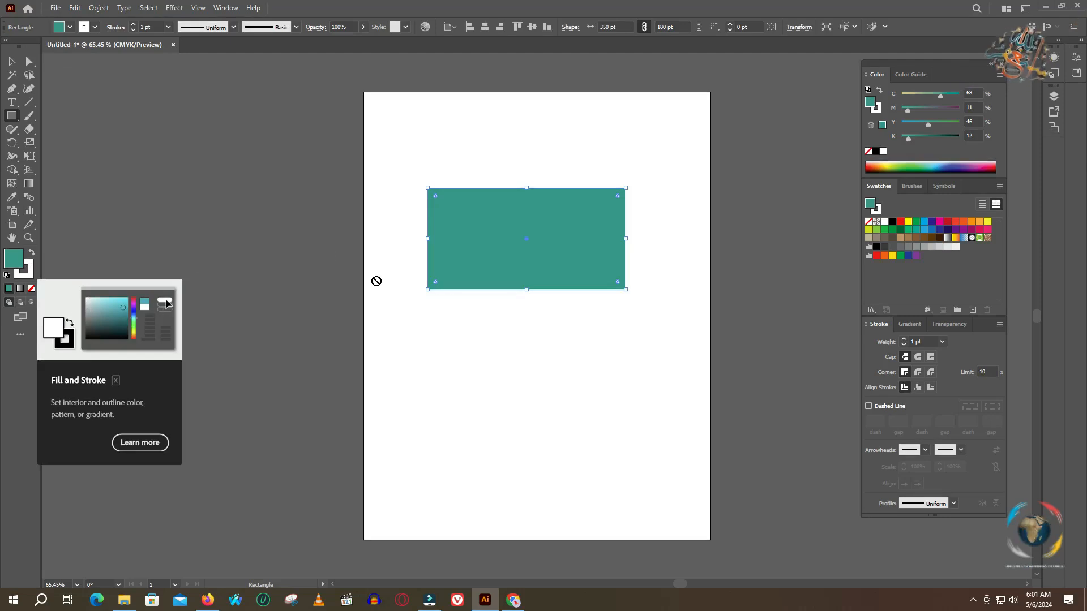
{"action": "left_click_drag", "start_coordinate": [938, 264], "coordinate": [938, 264]}
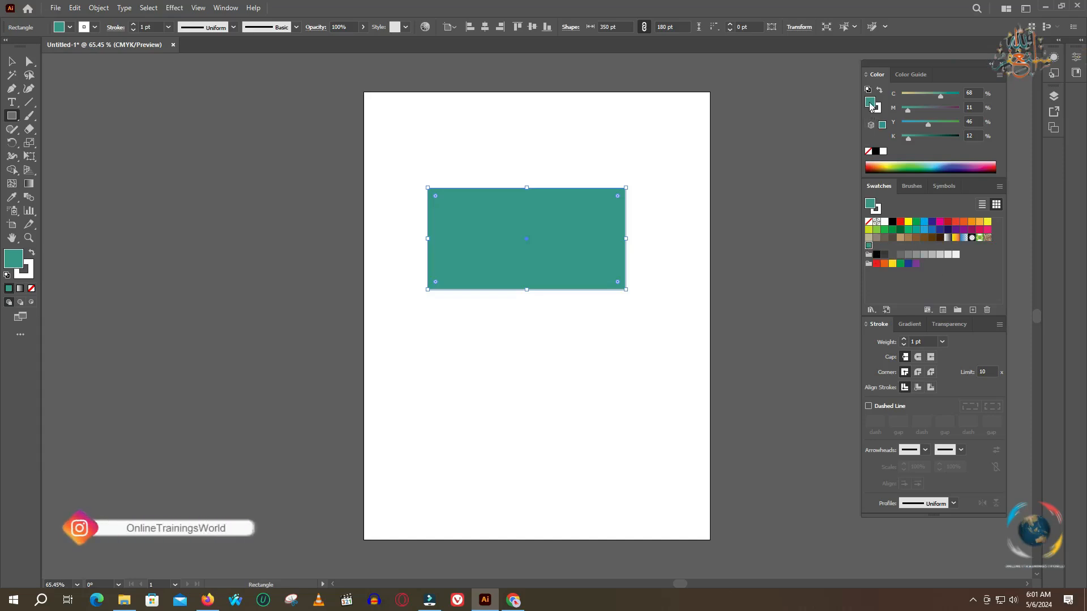
{"action": "left_click_drag", "start_coordinate": [872, 107], "coordinate": [895, 246]}
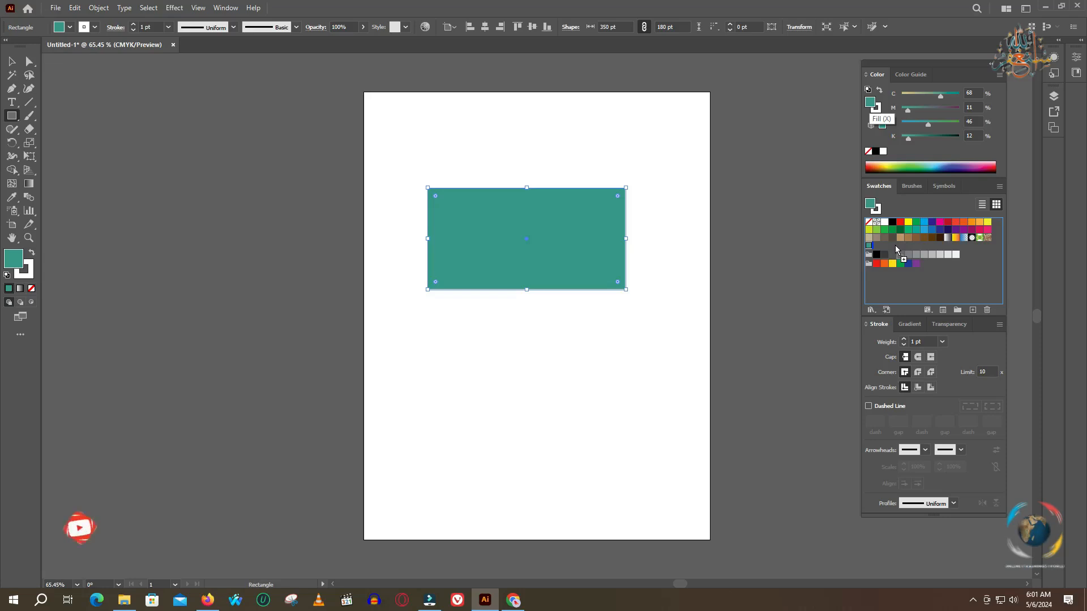
{"action": "left_click_drag", "start_coordinate": [895, 245], "coordinate": [895, 246]}
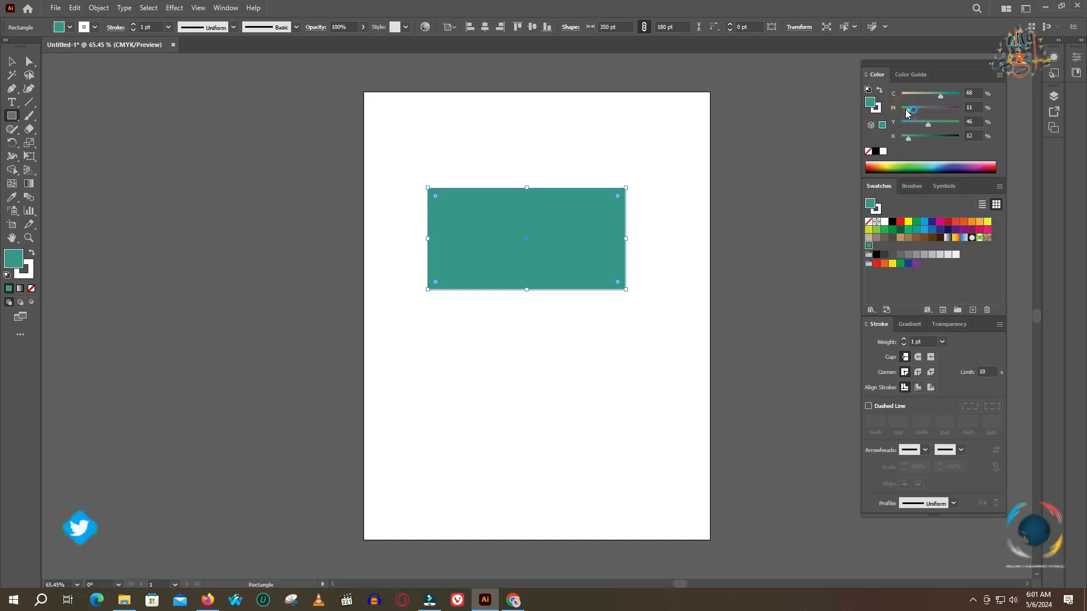
Mix a dark red fill of C 16, M 78, Y 46, K 32 and add it to the Swatches panel.
{"action": "left_click_drag", "start_coordinate": [907, 110], "coordinate": [920, 138]}
{"action": "left_click_drag", "start_coordinate": [941, 97], "coordinate": [911, 97]}
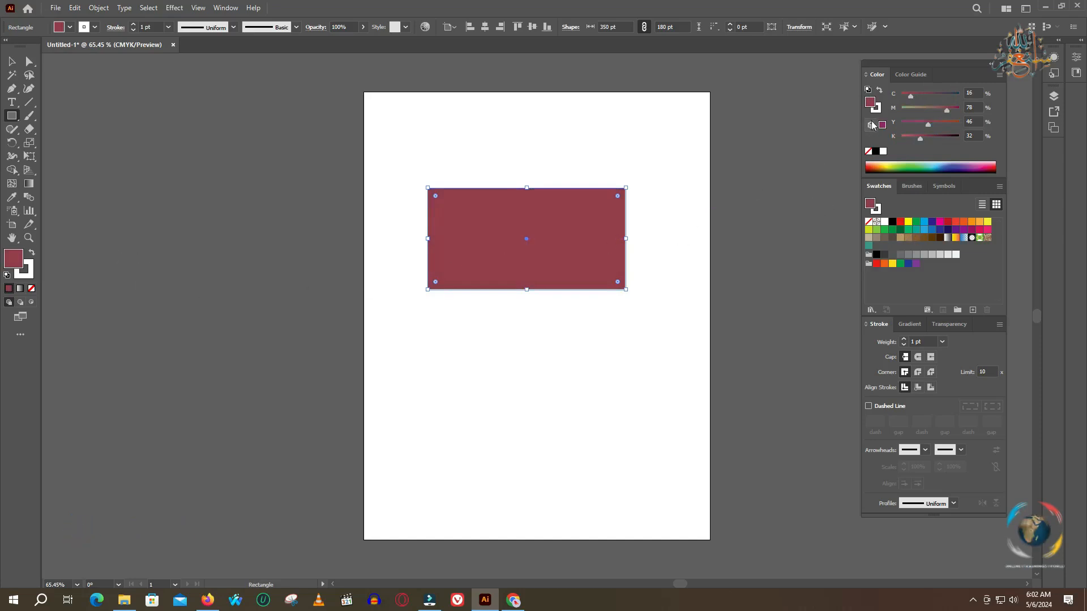
{"action": "left_click_drag", "start_coordinate": [870, 102], "coordinate": [950, 241]}
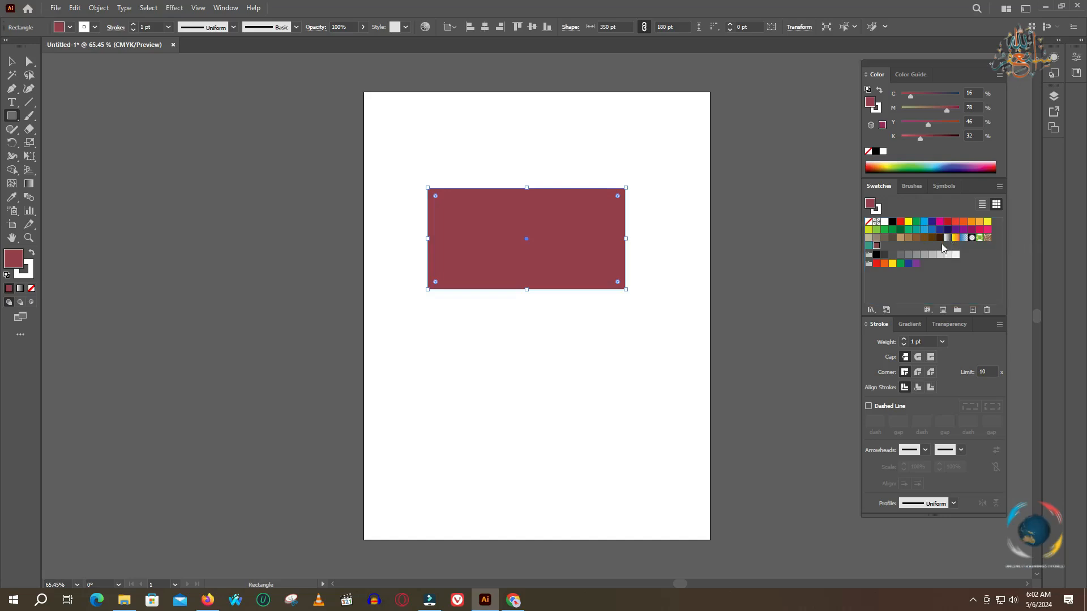
Apply the saved teal swatch to the rectangle and delete the rectangle.
{"action": "left_click", "coordinate": [869, 246]}
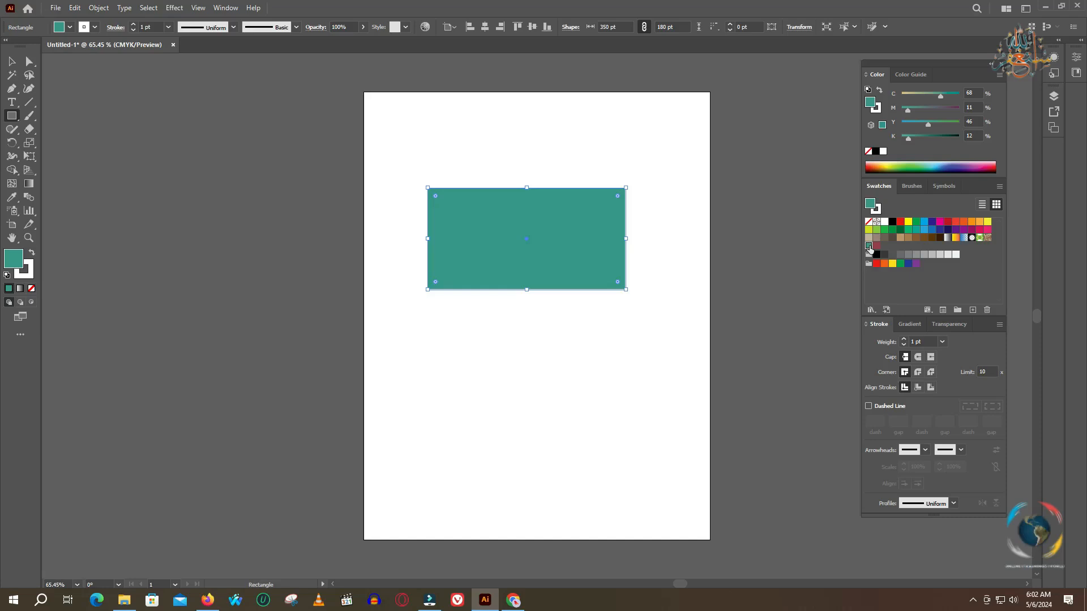
{"action": "key", "text": "Delete"}
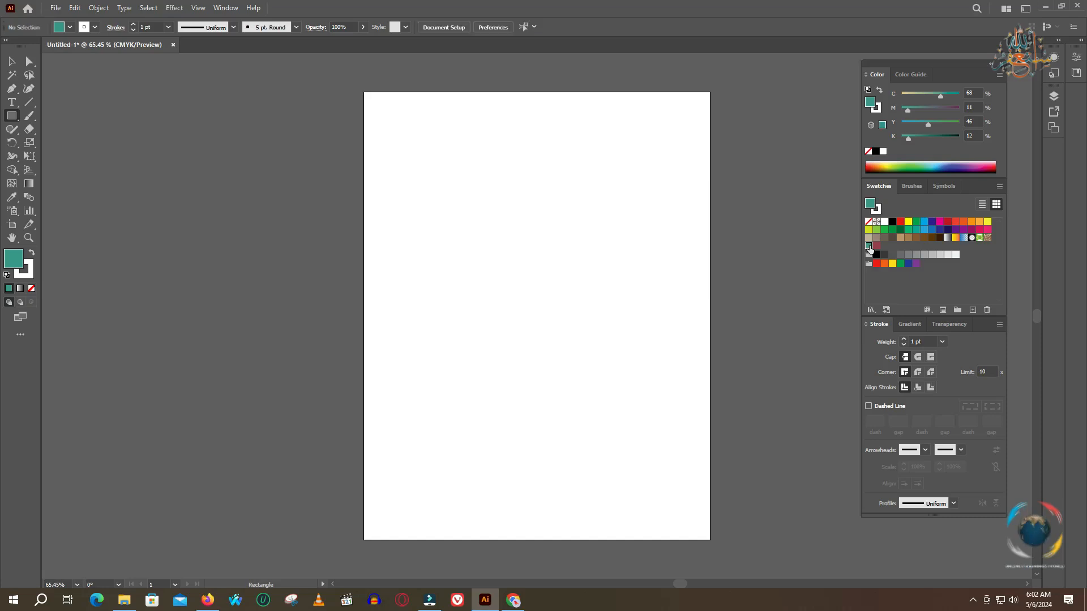
Undo the rectangle's deletion and remove the saved teal and dark red swatches from the Swatches panel.
{"action": "mouse_move", "coordinate": [870, 248]}
{"action": "left_mouse_down"}
{"action": "mouse_move", "coordinate": [974, 249]}
{"action": "mouse_move", "coordinate": [975, 264]}
{"action": "mouse_move", "coordinate": [872, 245]}
{"action": "left_mouse_up"}
{"action": "key", "text": "ctrl+z"}
{"action": "key", "text": "ctrl+z"}
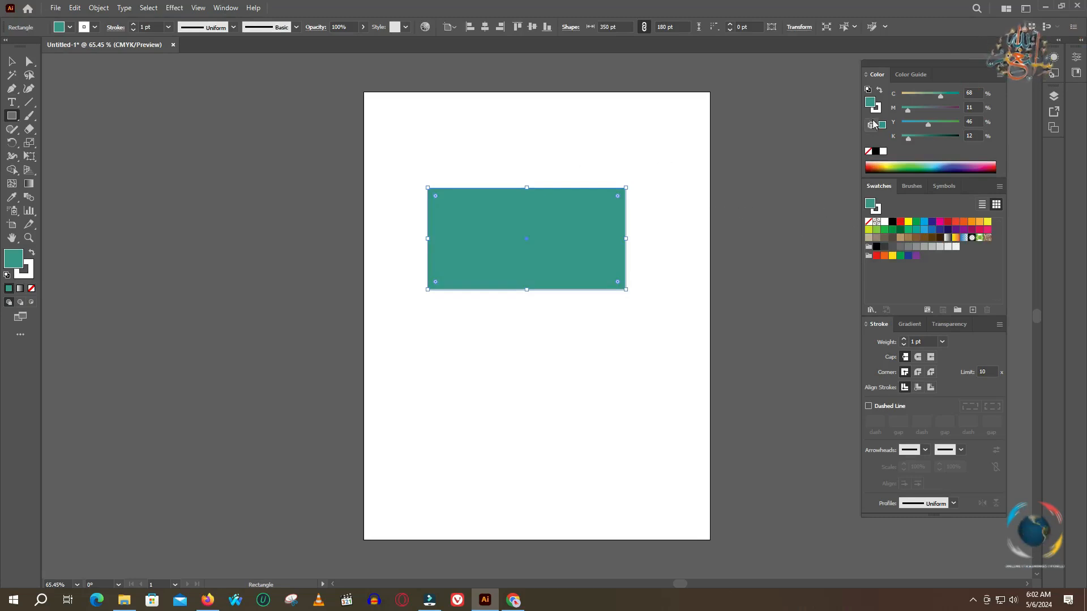
Add the current teal fill to the Swatches panel and delete that swatch again.
{"action": "left_click_drag", "start_coordinate": [870, 103], "coordinate": [899, 266]}
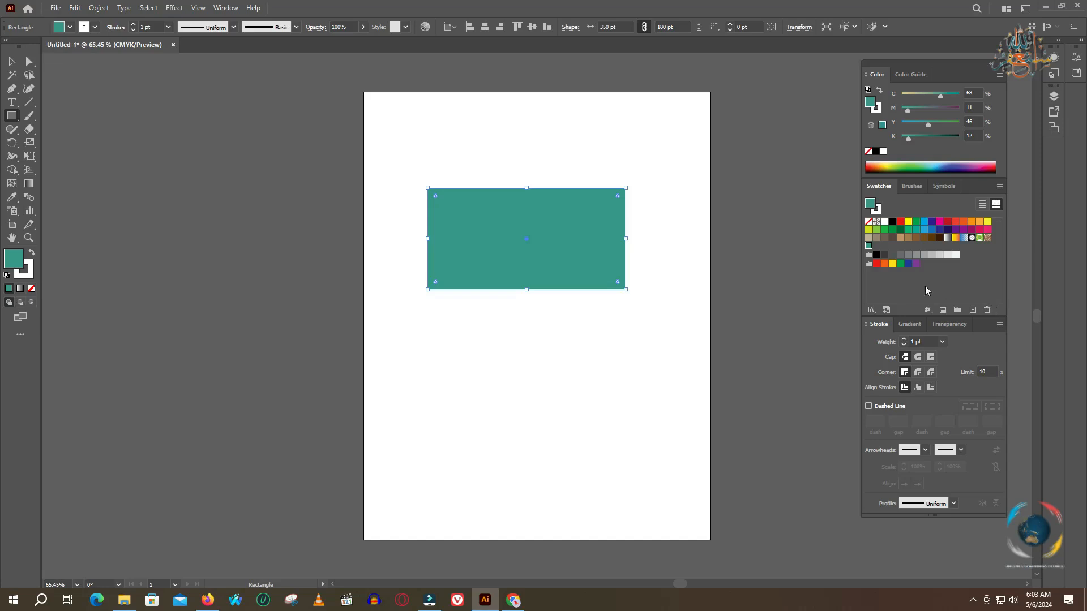
{"action": "left_click", "coordinate": [988, 311]}
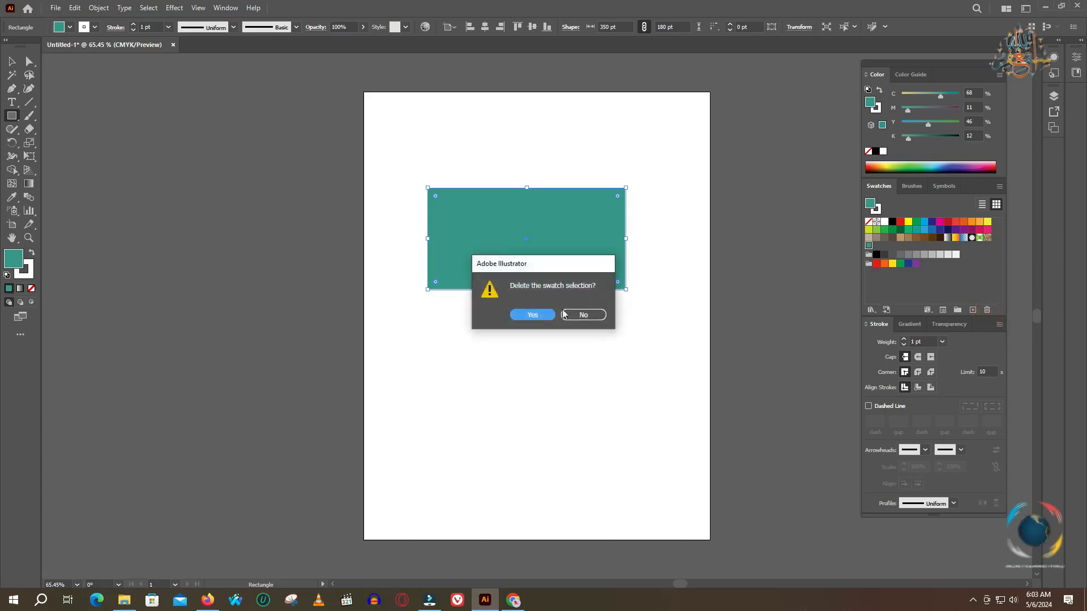
{"action": "left_click", "coordinate": [537, 315]}
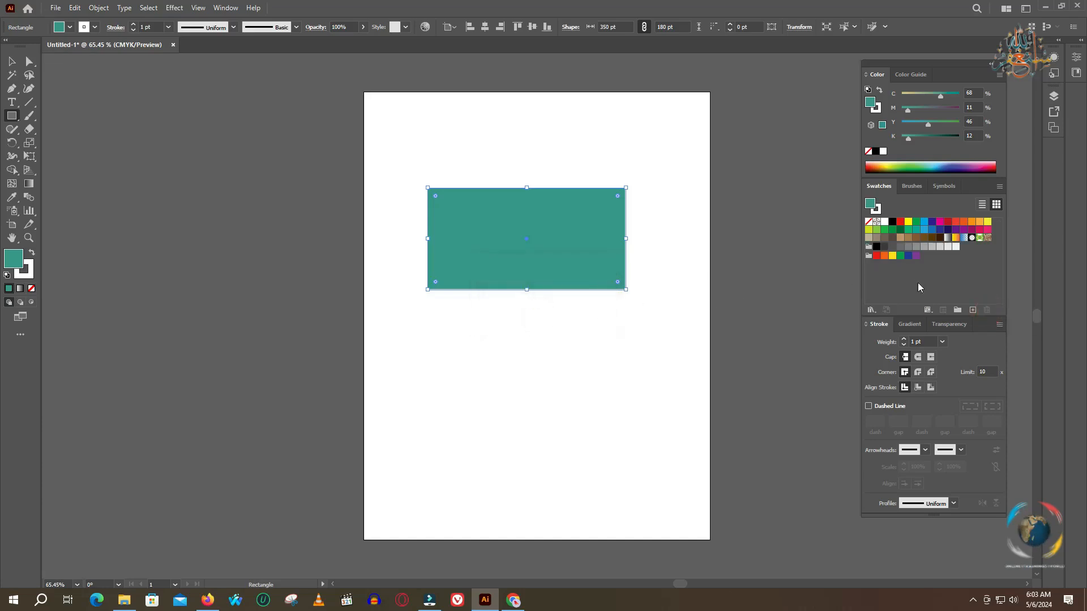
Start a new swatch from the teal fill and review its color types and color modes, keeping Process Color and CMYK.
{"action": "left_click", "coordinate": [973, 311]}
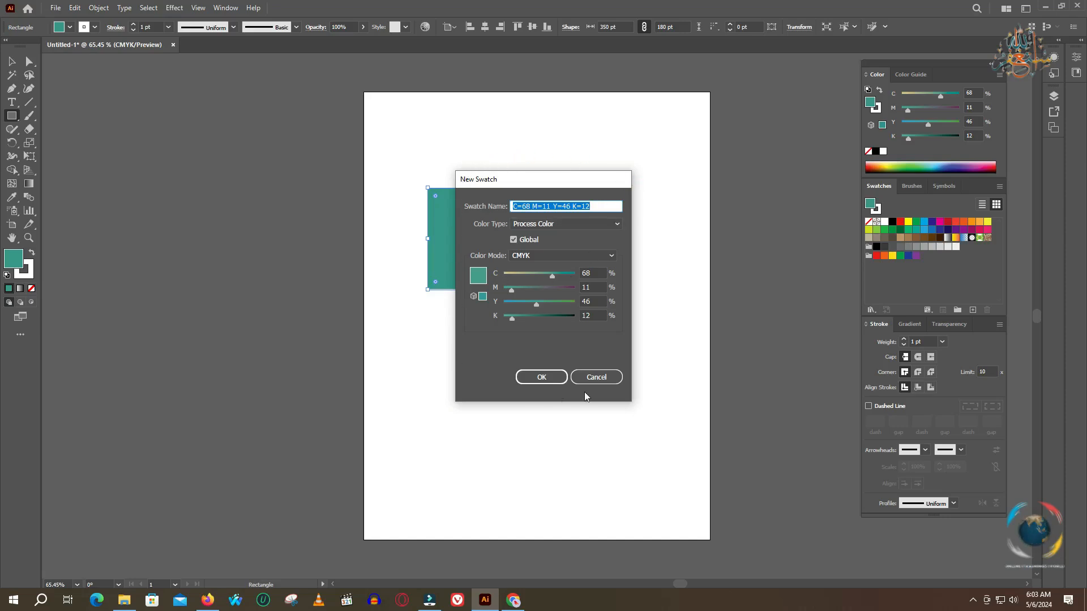
{"action": "left_click", "coordinate": [602, 223]}
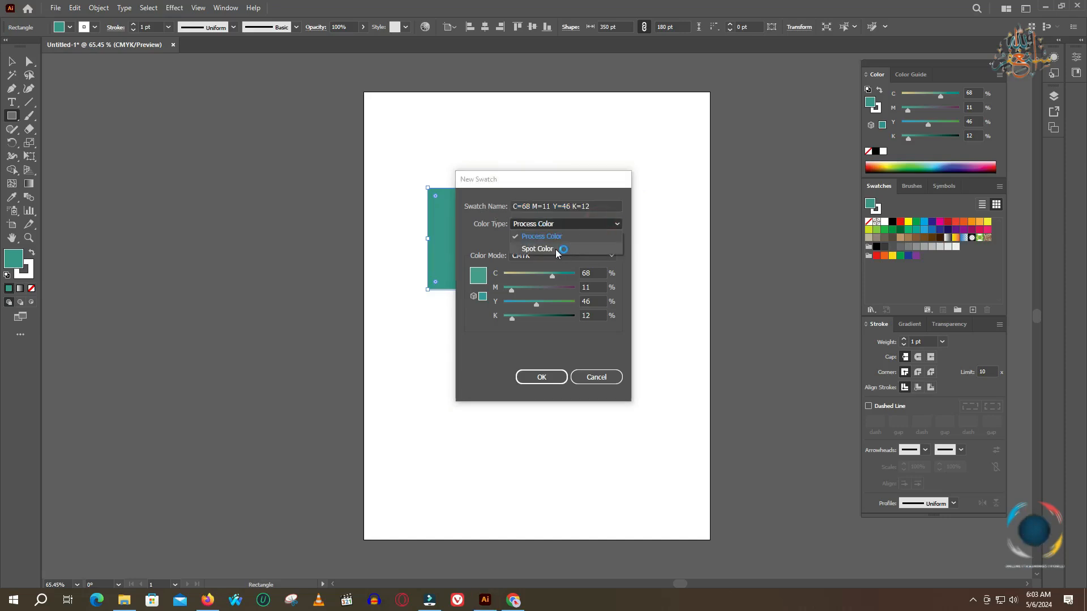
{"action": "left_click", "coordinate": [670, 243]}
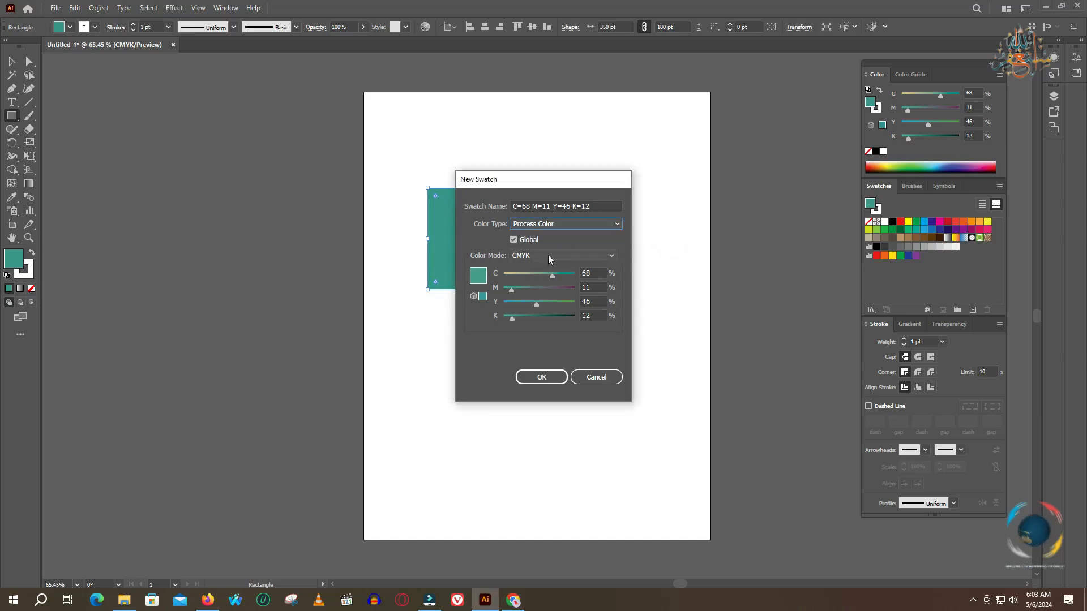
{"action": "left_click", "coordinate": [612, 257]}
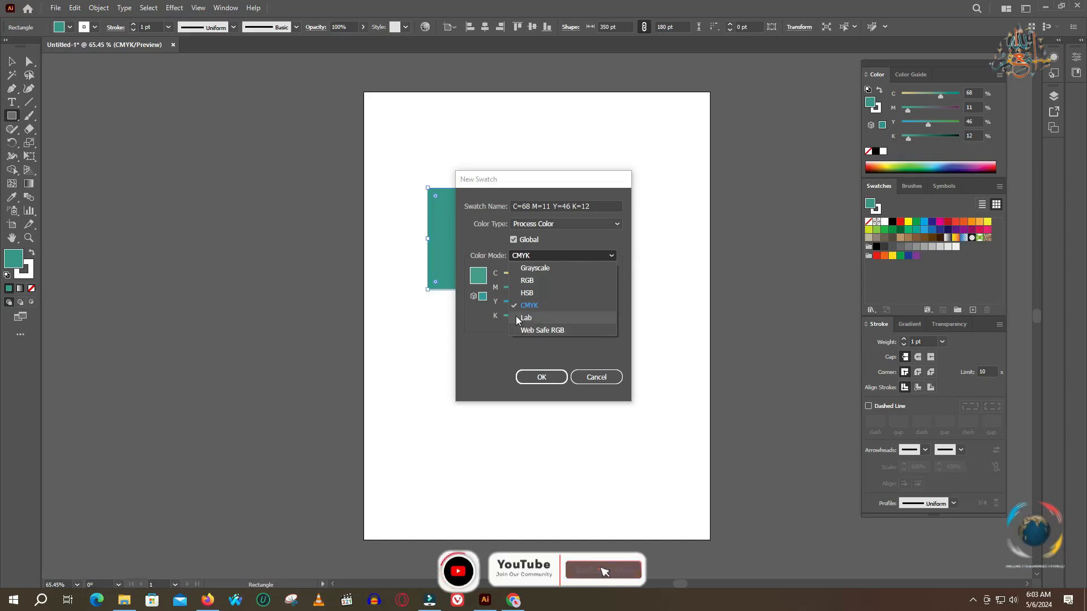
{"action": "left_click", "coordinate": [601, 348]}
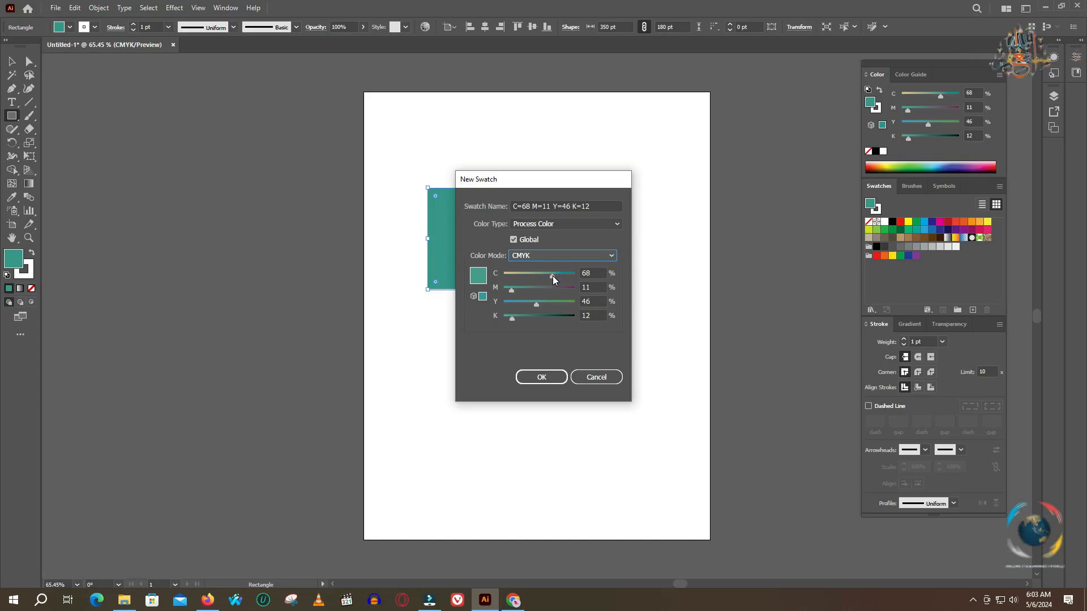
Mix a dark plum of C=43 M=72 Y=39 K=43 for the new swatch, save it as a global color and apply it to the rectangle.
{"action": "left_click_drag", "start_coordinate": [553, 276], "coordinate": [525, 290]}
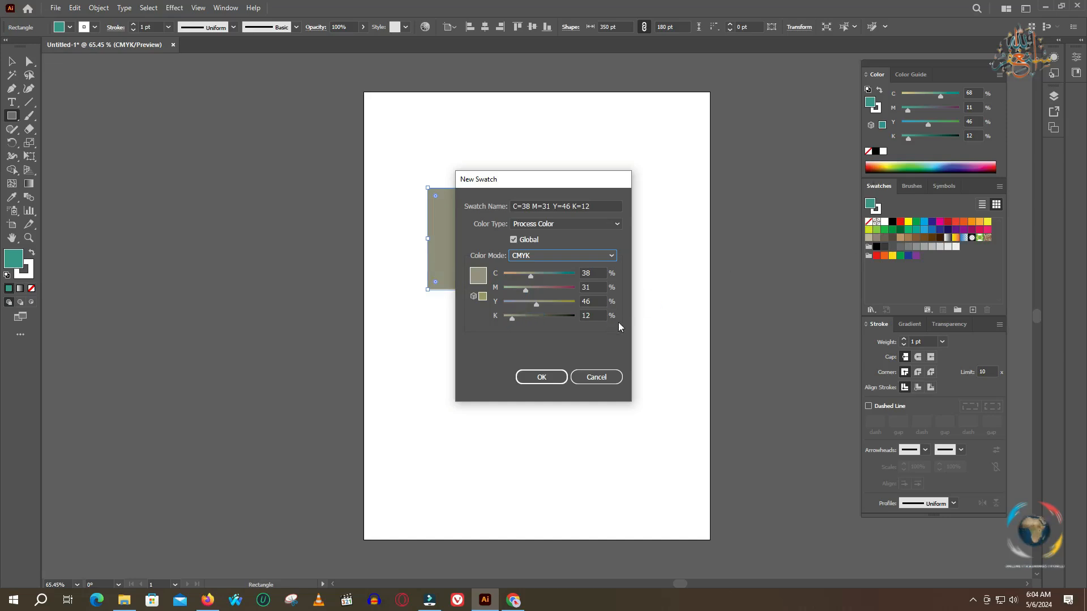
{"action": "left_click_drag", "start_coordinate": [534, 273], "coordinate": [549, 273]}
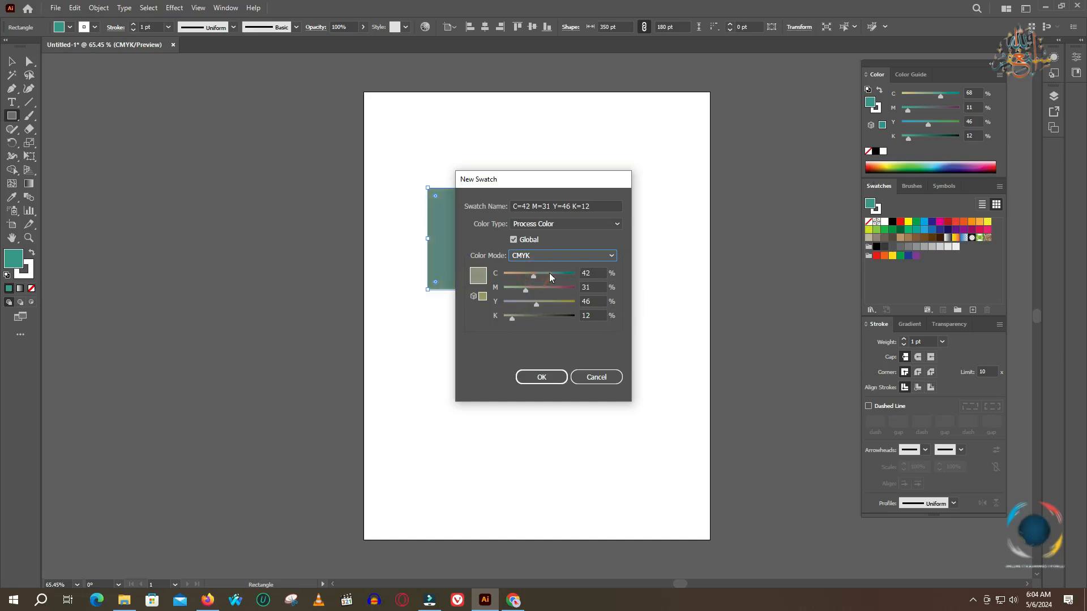
{"action": "left_click", "coordinate": [483, 296]}
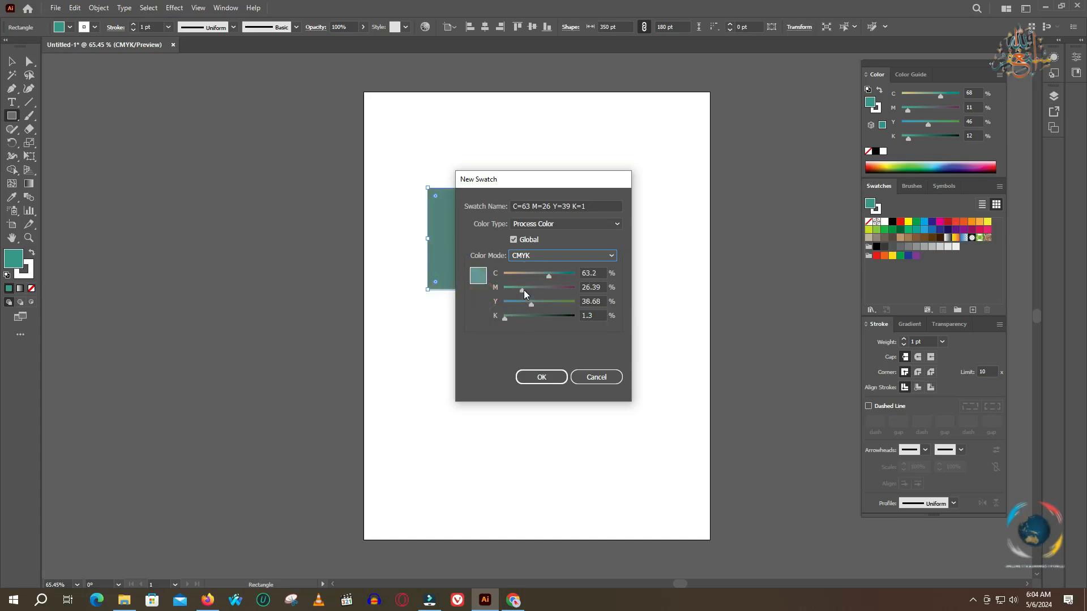
{"action": "mouse_move", "coordinate": [522, 290]}
{"action": "left_mouse_down"}
{"action": "mouse_move", "coordinate": [542, 291]}
{"action": "mouse_move", "coordinate": [534, 274]}
{"action": "left_mouse_up"}
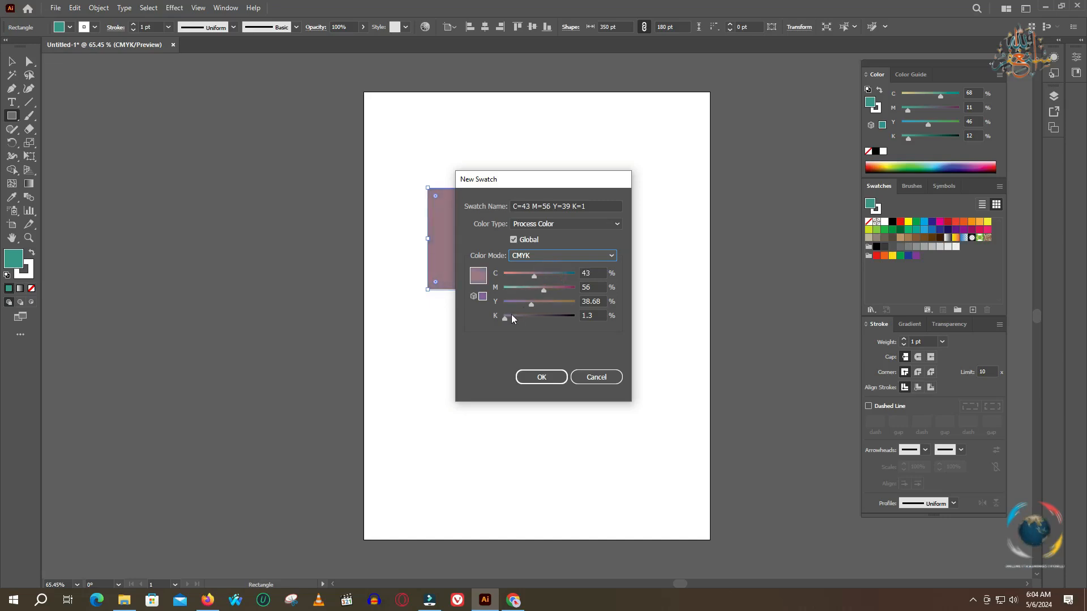
{"action": "left_click_drag", "start_coordinate": [506, 318], "coordinate": [555, 289]}
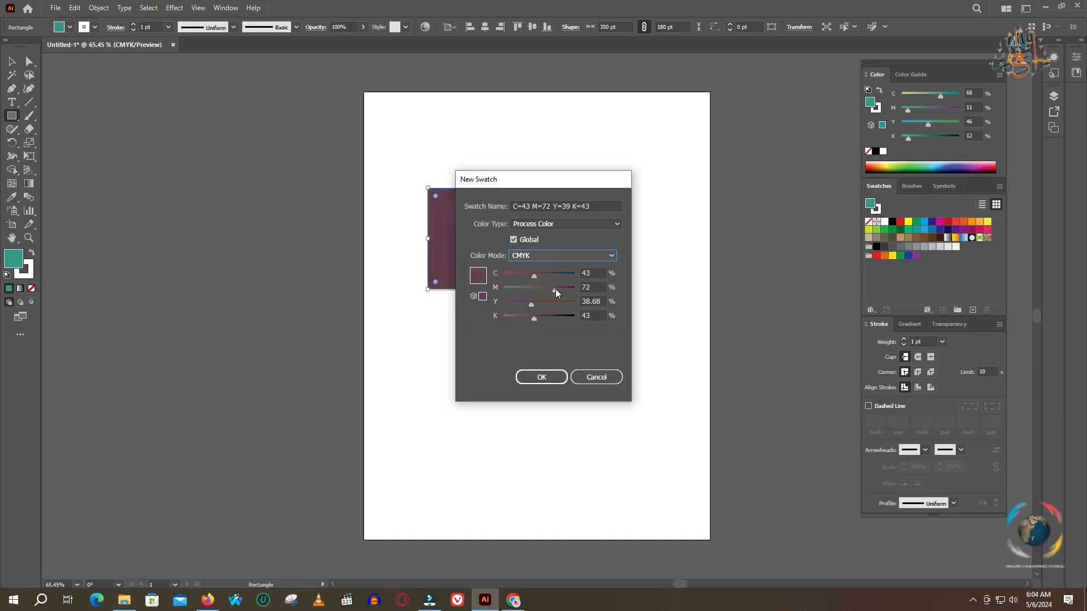
{"action": "left_click", "coordinate": [555, 376]}
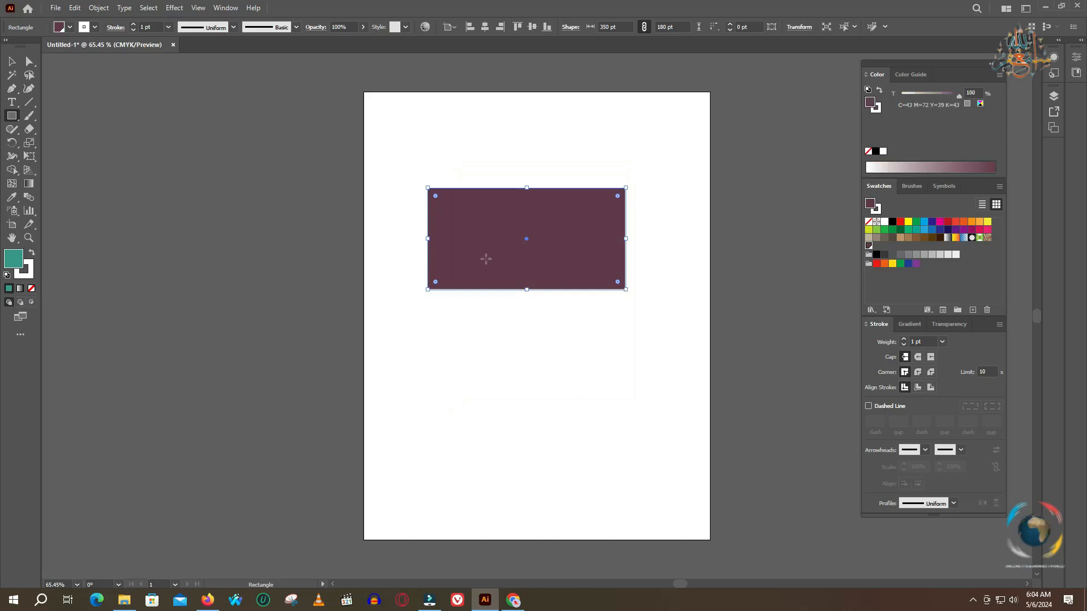
{"action": "left_click", "coordinate": [870, 248]}
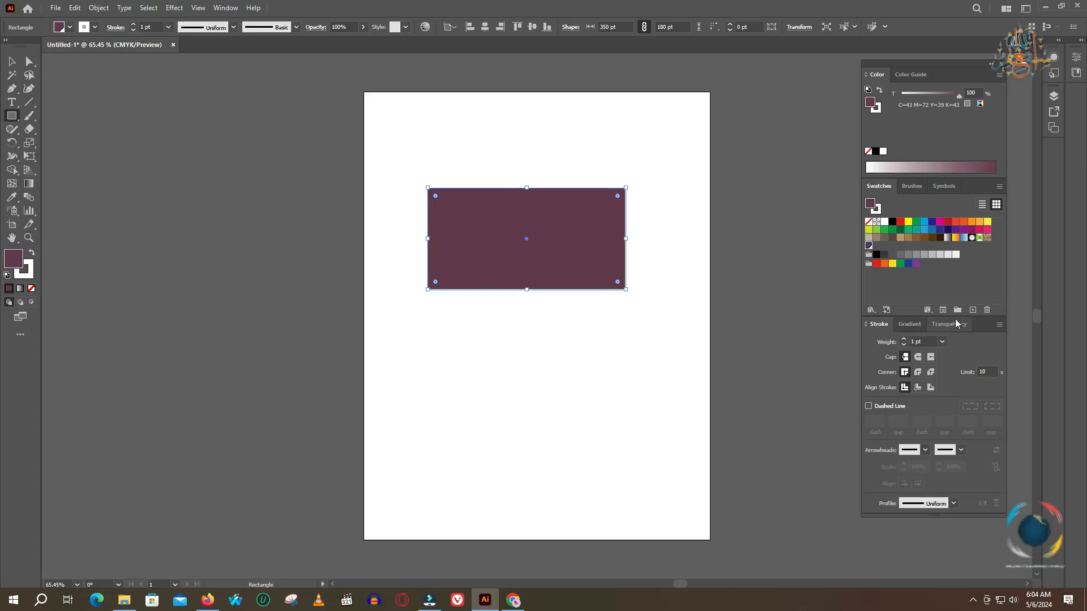
Fill the rectangle with a linear gradient, trying the Orange, Yellow preset and ending with Fading Sky.
{"action": "left_click", "coordinate": [912, 325]}
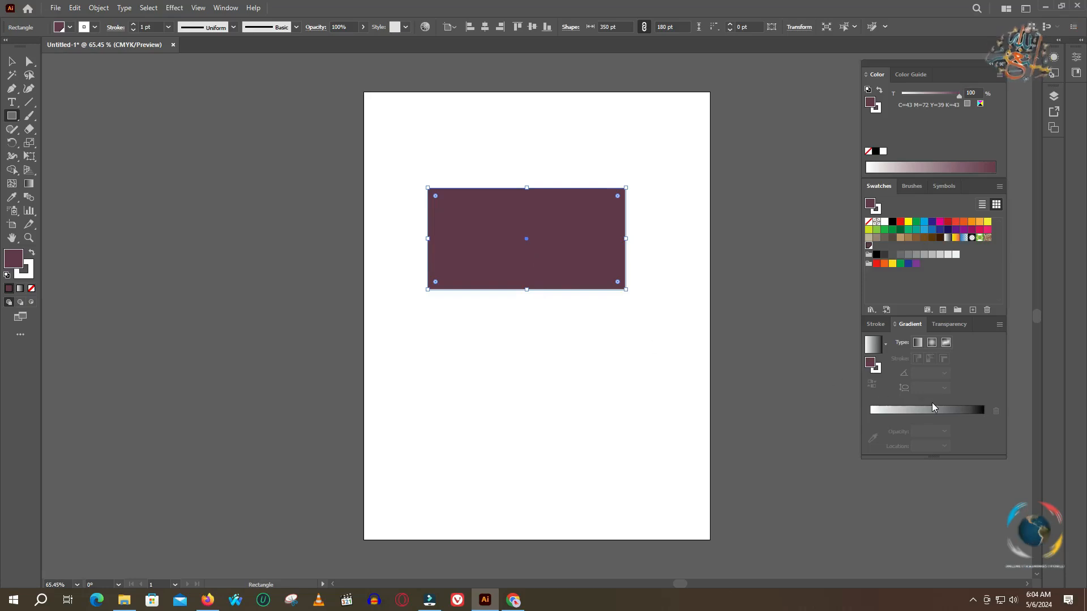
{"action": "left_click", "coordinate": [980, 408]}
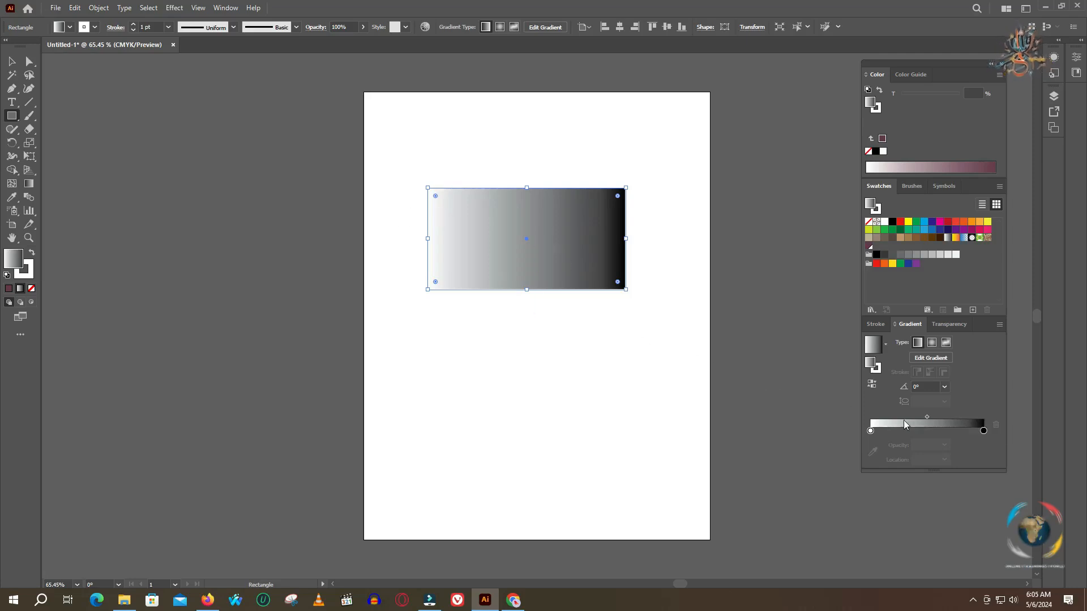
{"action": "left_click", "coordinate": [887, 348]}
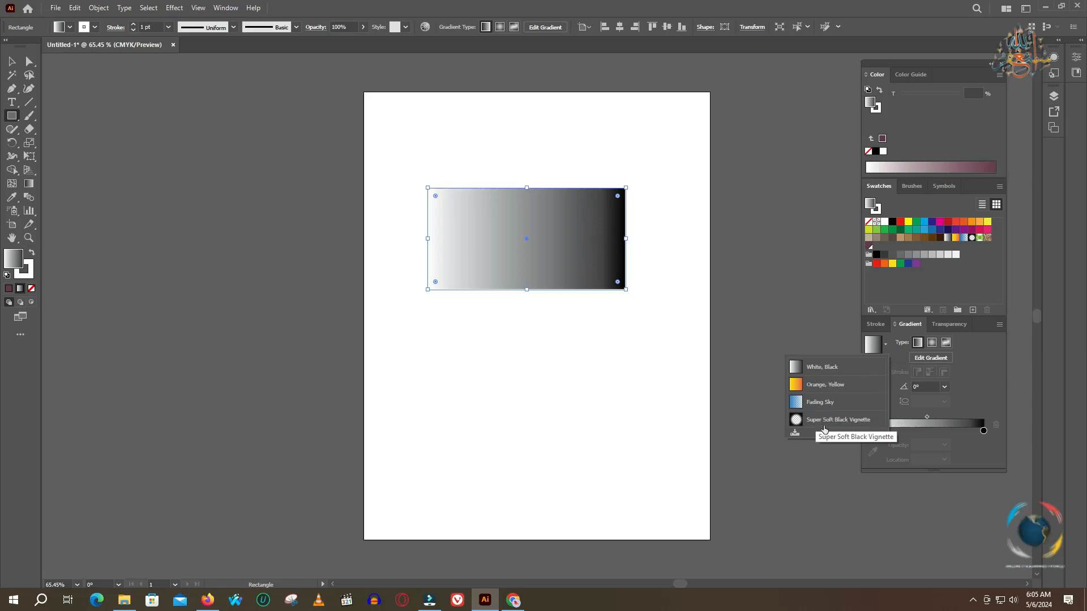
{"action": "left_click", "coordinate": [812, 386]}
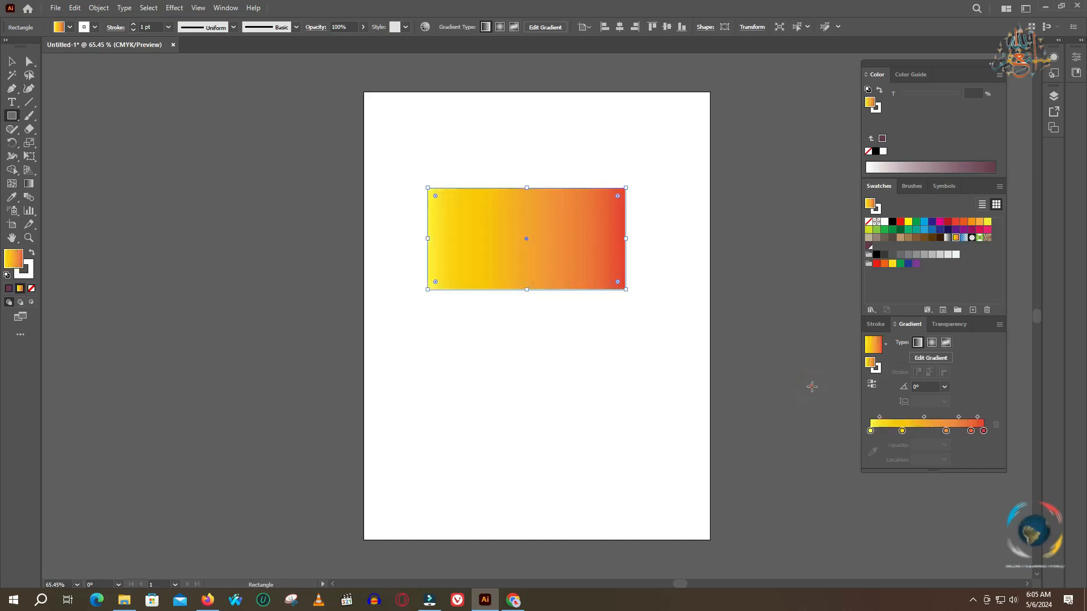
{"action": "left_click", "coordinate": [886, 348]}
{"action": "left_click", "coordinate": [831, 400]}
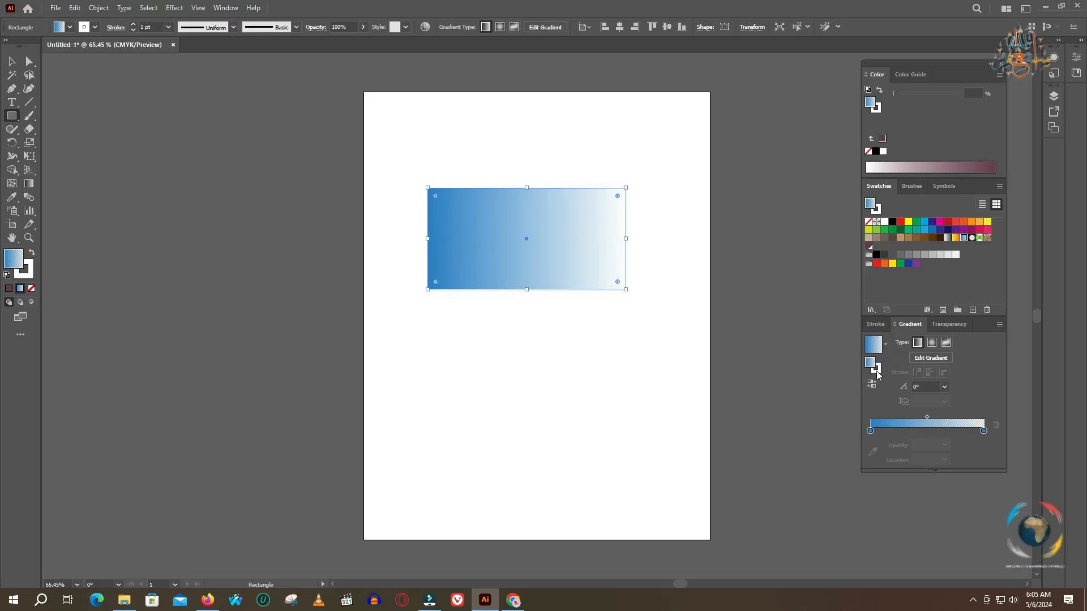
Try a radial gradient on the rectangle, switch to a freeform gradient in Points mode and reposition its color points.
{"action": "left_click", "coordinate": [932, 345]}
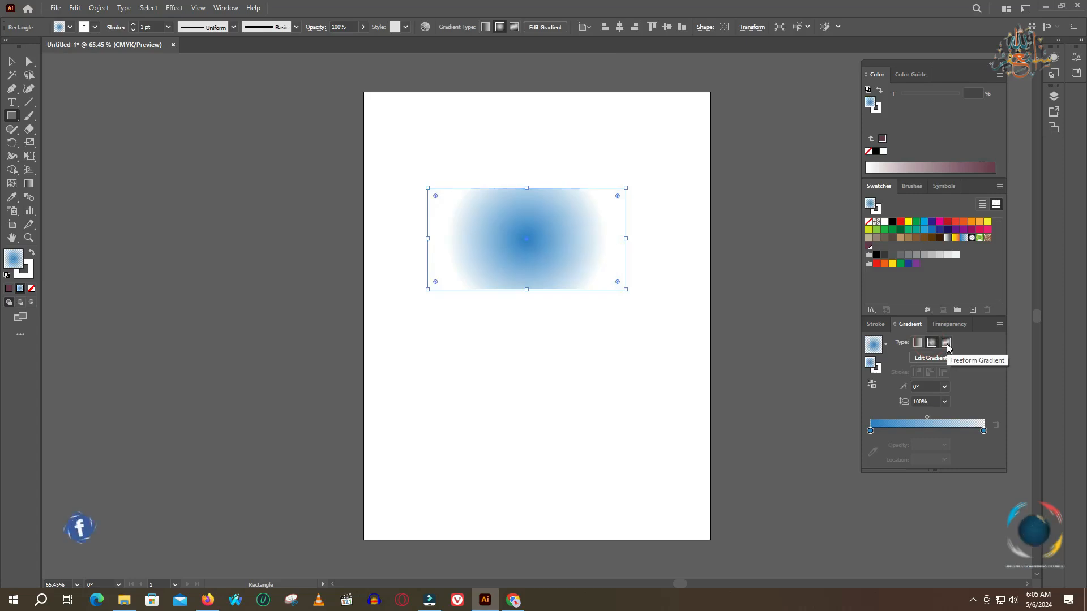
{"action": "left_click", "coordinate": [947, 344]}
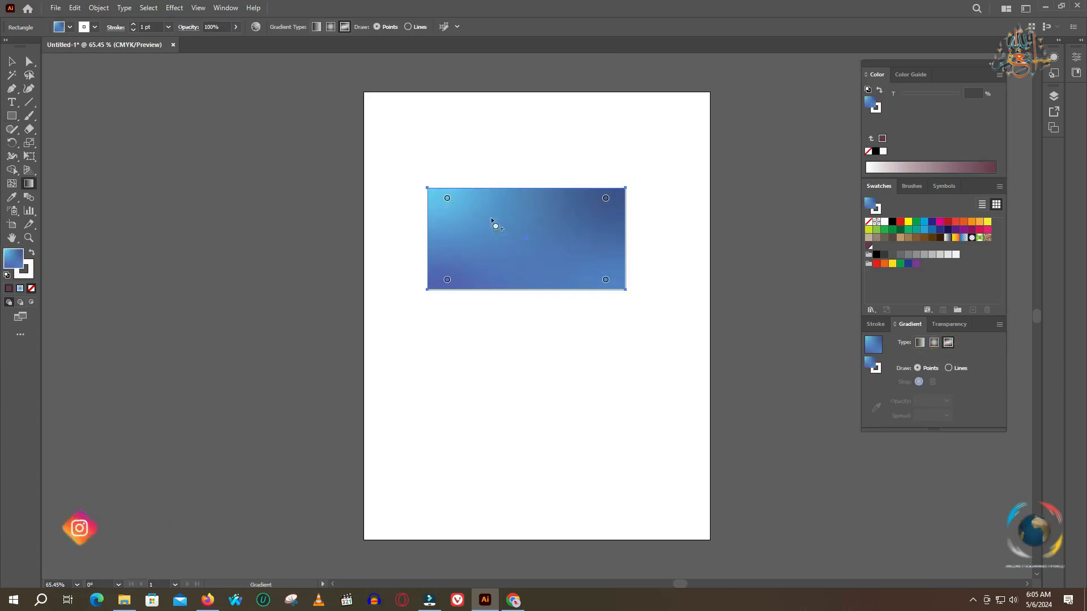
{"action": "mouse_move", "coordinate": [605, 280]}
{"action": "left_mouse_down"}
{"action": "mouse_move", "coordinate": [522, 217]}
{"action": "mouse_move", "coordinate": [478, 274]}
{"action": "mouse_move", "coordinate": [617, 277]}
{"action": "mouse_move", "coordinate": [605, 278]}
{"action": "left_mouse_up"}
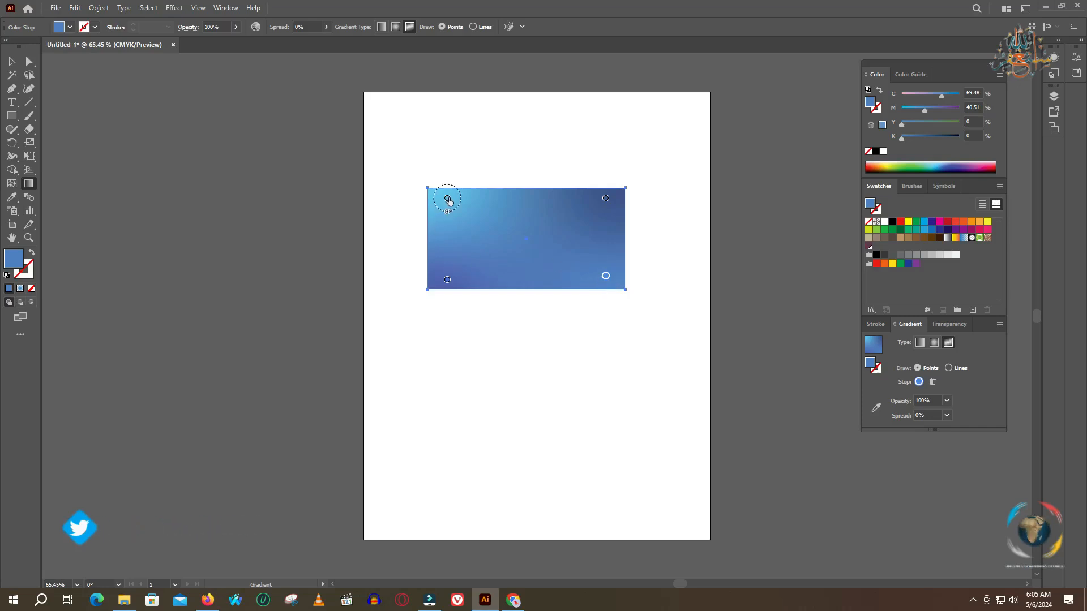
{"action": "left_click_drag", "start_coordinate": [448, 200], "coordinate": [435, 285]}
{"action": "left_click", "coordinate": [603, 201]}
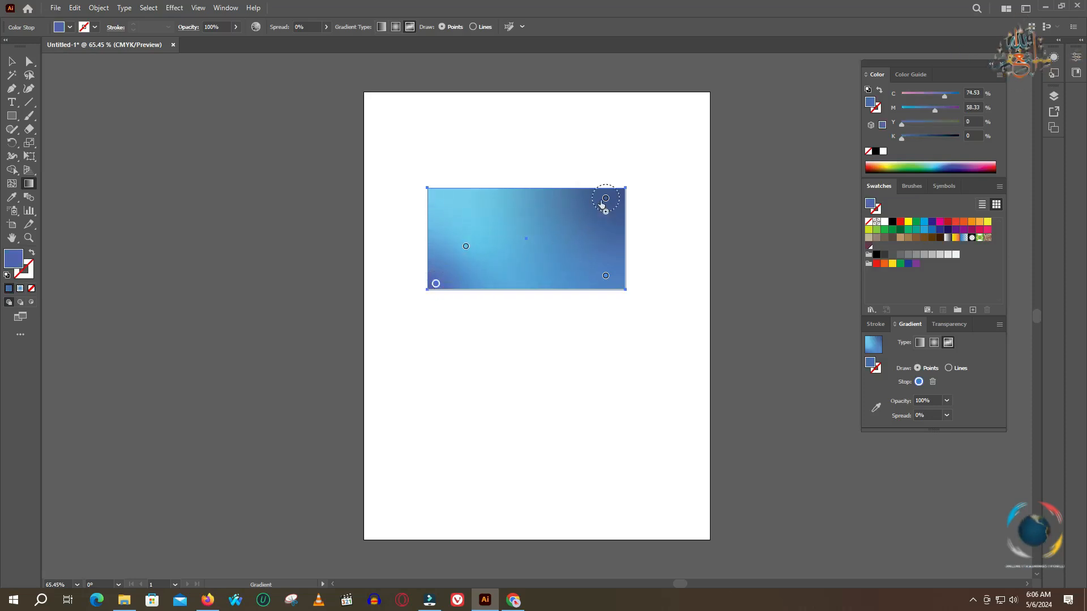
{"action": "left_click_drag", "start_coordinate": [605, 199], "coordinate": [561, 220]}
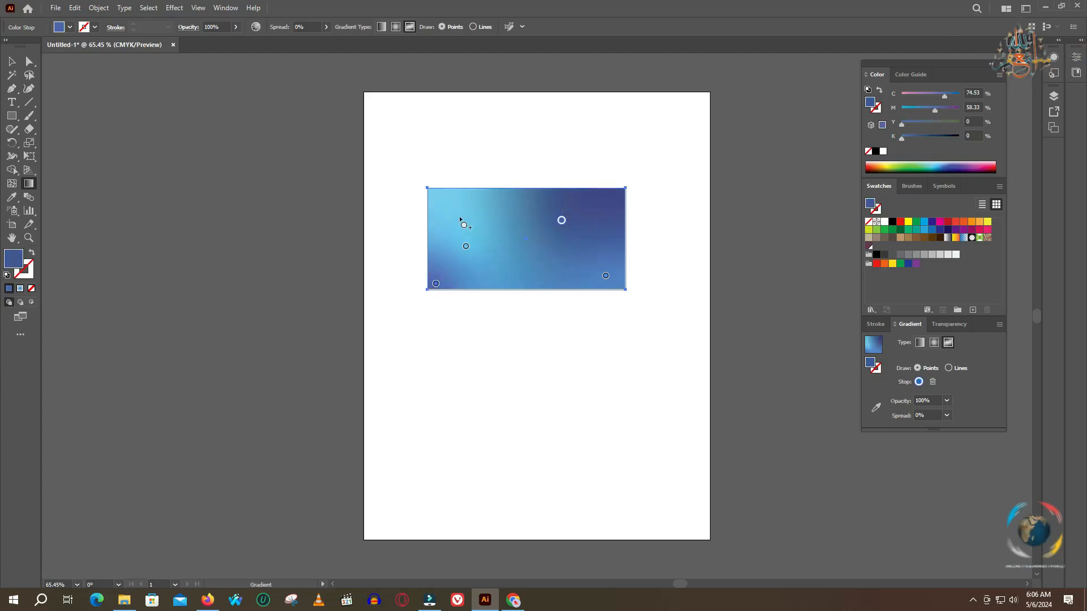
Draw a curved line of four white color stops in the freeform gradient and return the rectangle's fill to a linear gradient.
{"action": "left_click", "coordinate": [949, 368]}
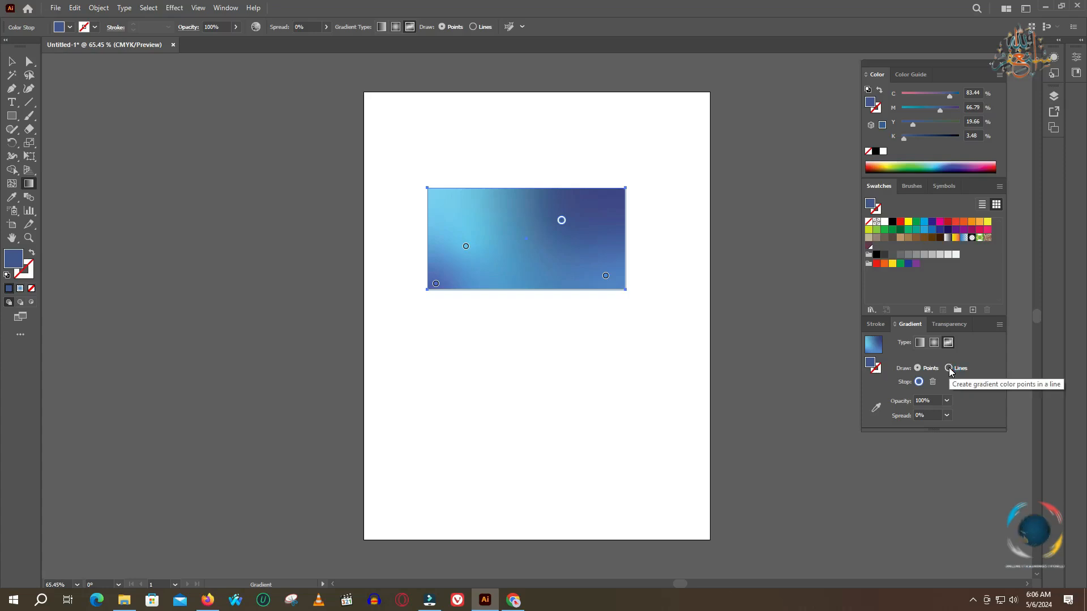
{"action": "left_click", "coordinate": [949, 368]}
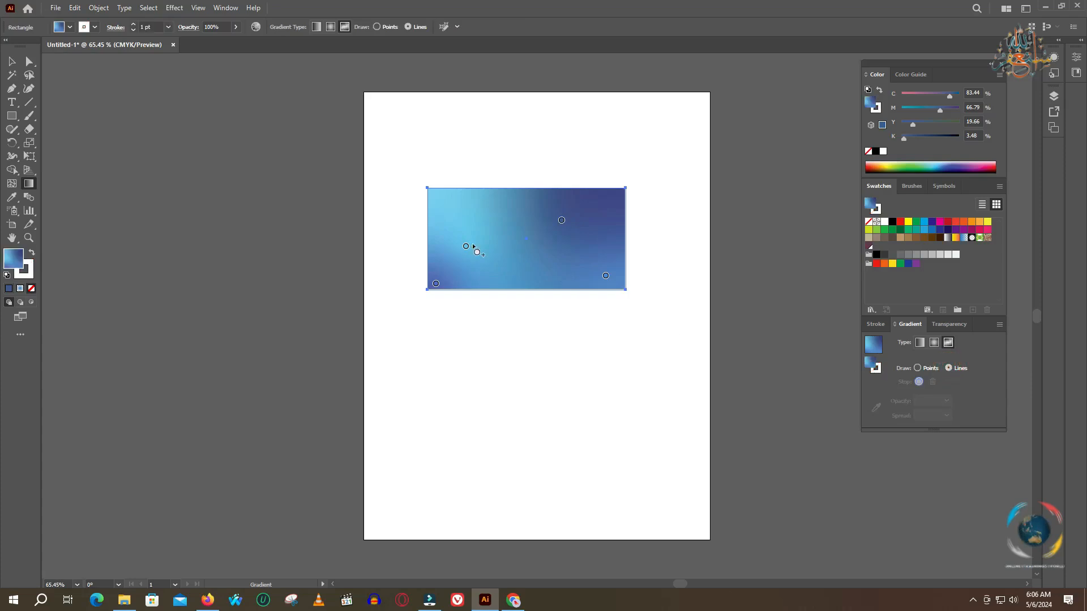
{"action": "left_click", "coordinate": [513, 243]}
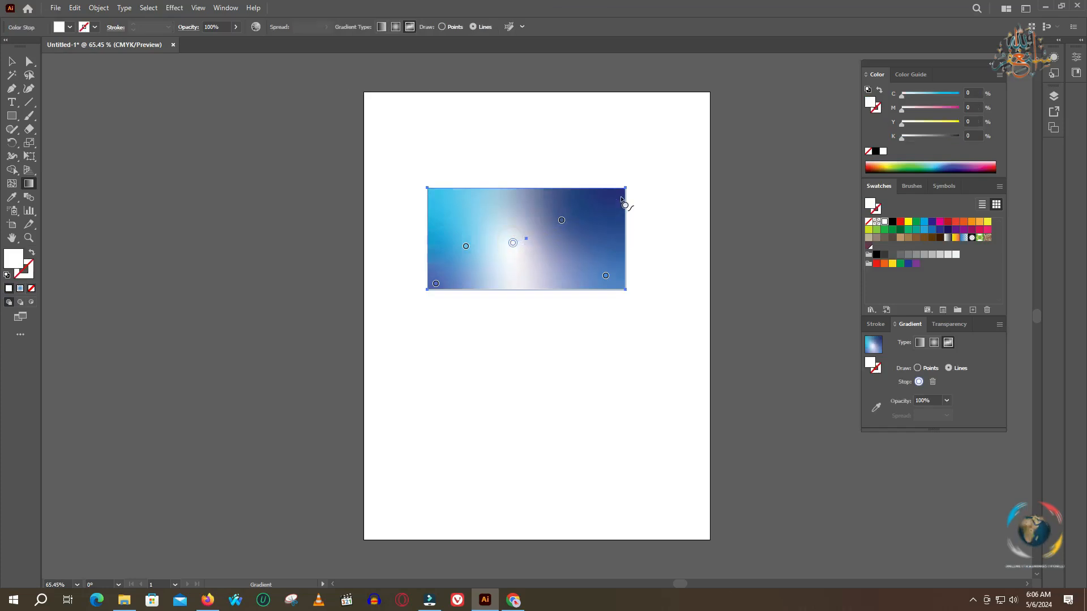
{"action": "left_click", "coordinate": [616, 230]}
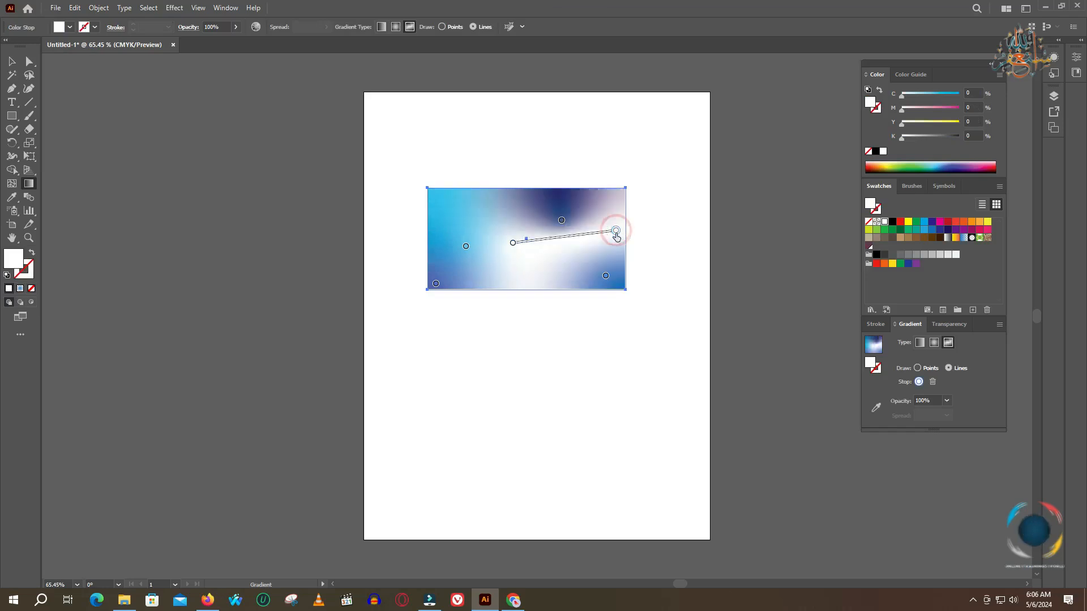
{"action": "left_click", "coordinate": [503, 272]}
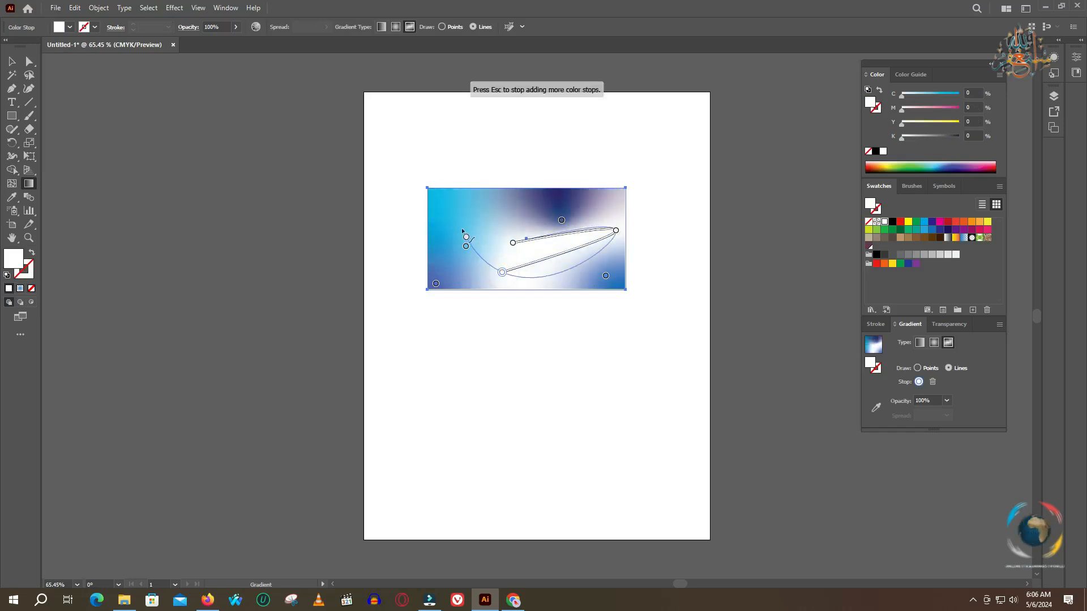
{"action": "left_click", "coordinate": [501, 202]}
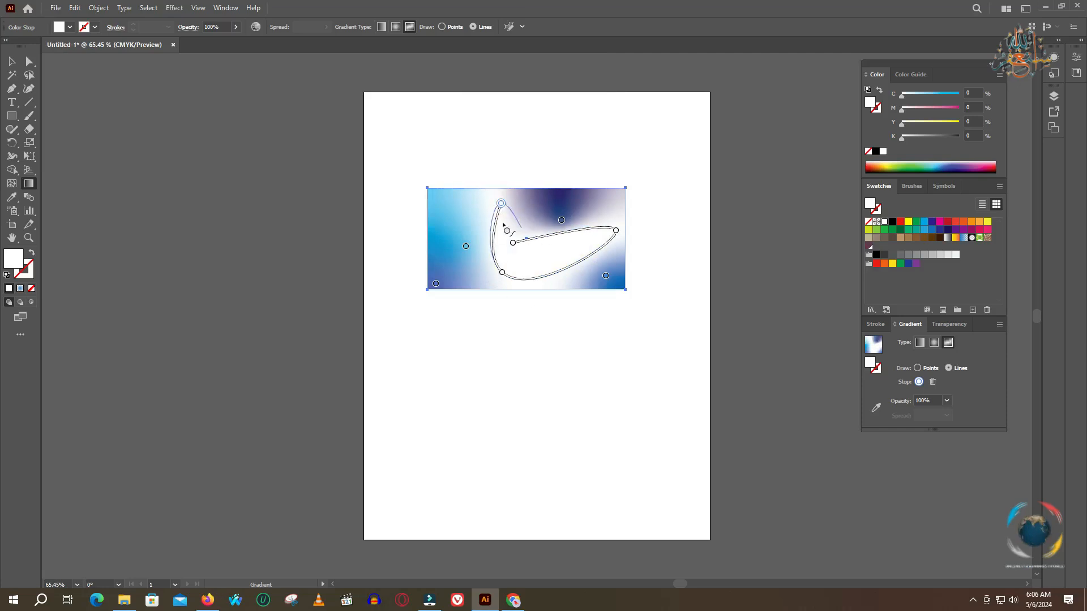
{"action": "left_click", "coordinate": [634, 354]}
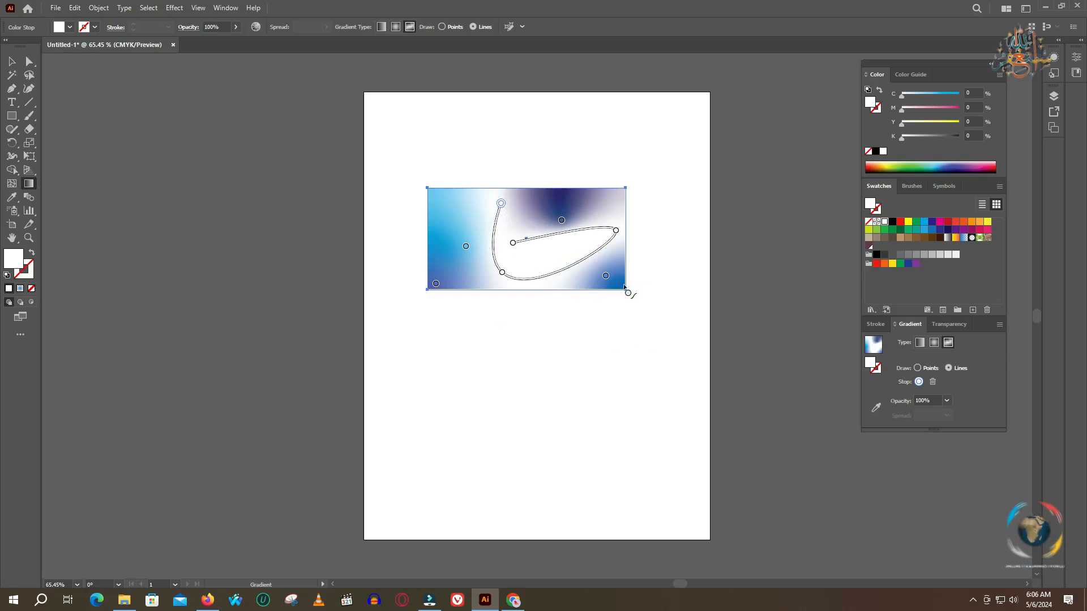
{"action": "left_click", "coordinate": [584, 272]}
{"action": "left_click", "coordinate": [643, 298]}
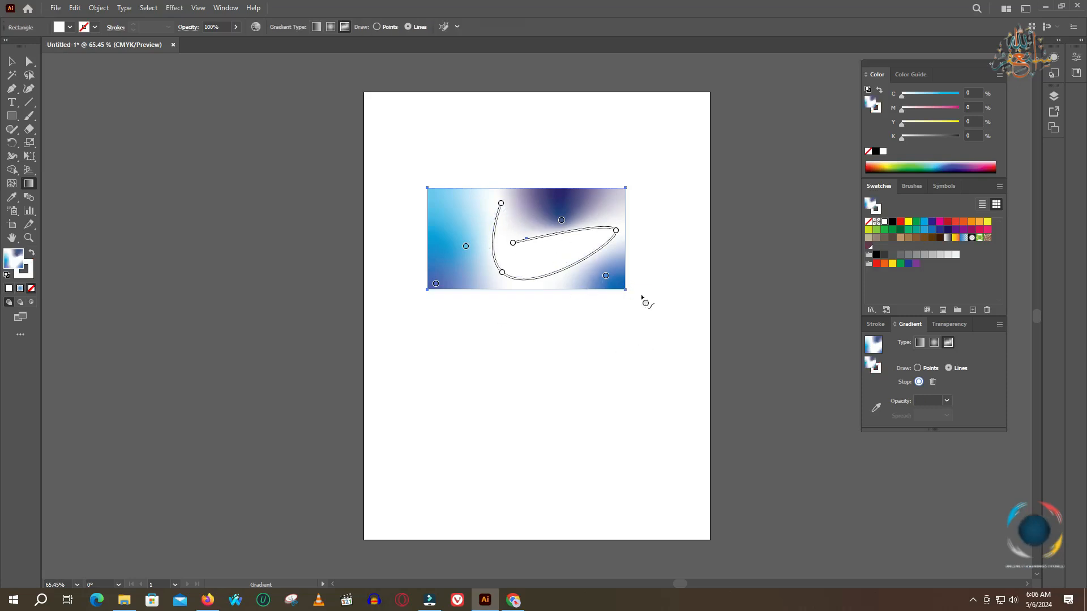
{"action": "left_click", "coordinate": [918, 342]}
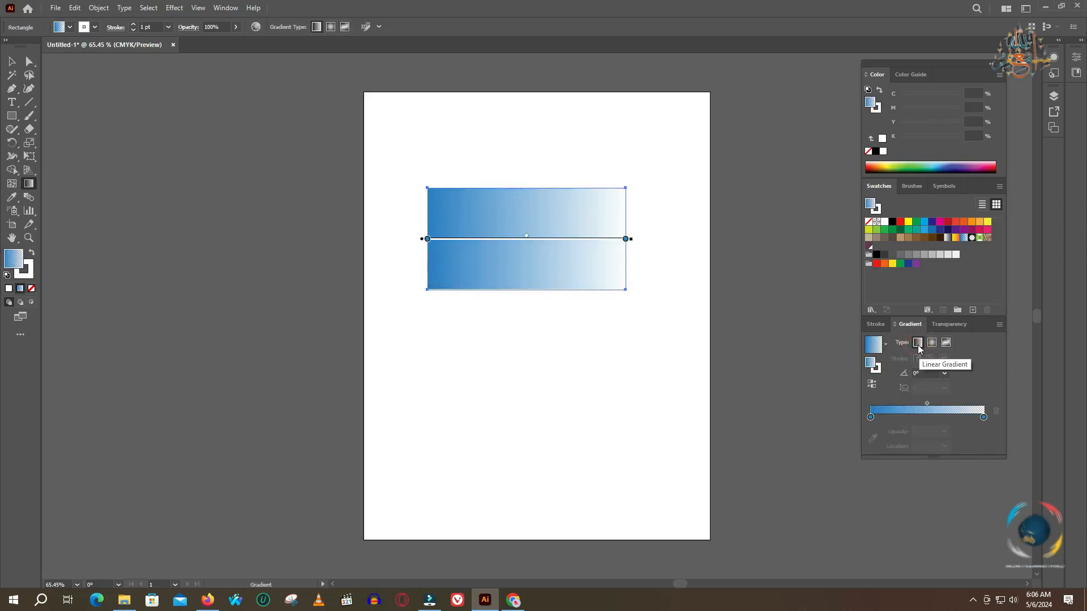
Set the linear gradient's angle to 45° and move its transparent color stop to a location of about 82%.
{"action": "left_click", "coordinate": [945, 374]}
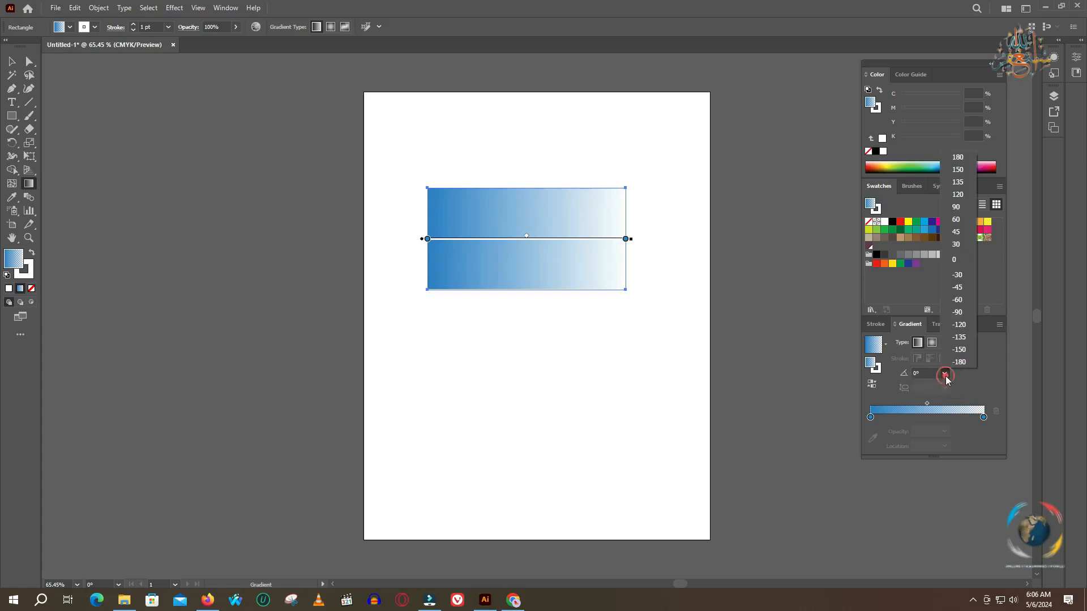
{"action": "left_click", "coordinate": [957, 232]}
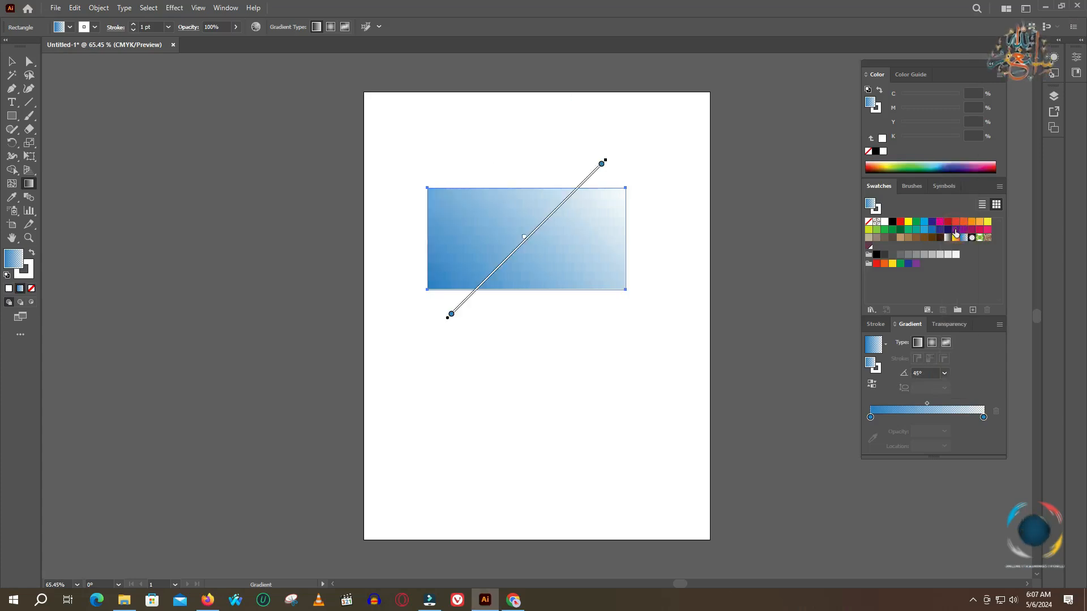
{"action": "mouse_move", "coordinate": [601, 168]}
{"action": "left_mouse_down"}
{"action": "mouse_move", "coordinate": [510, 226]}
{"action": "mouse_move", "coordinate": [616, 164]}
{"action": "left_mouse_up"}
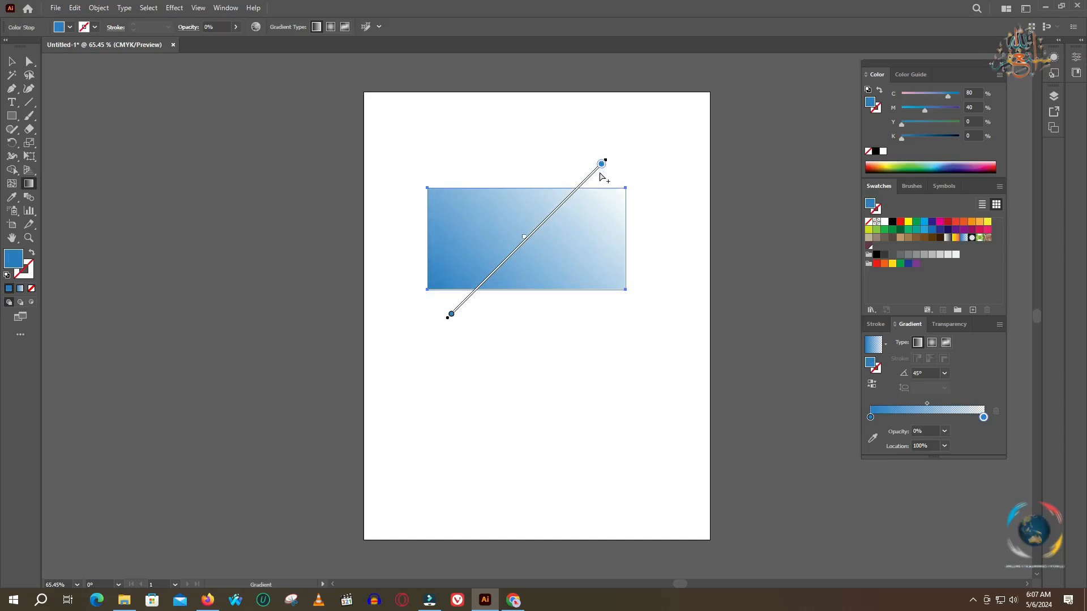
{"action": "left_click_drag", "start_coordinate": [603, 169], "coordinate": [570, 204]}
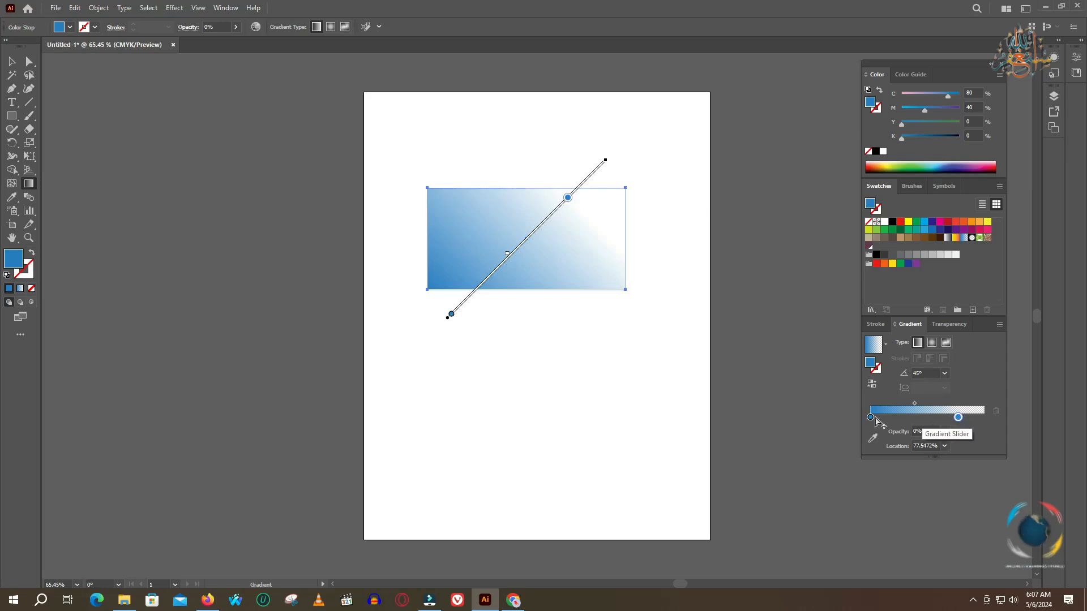
{"action": "left_click_drag", "start_coordinate": [959, 421], "coordinate": [920, 425]}
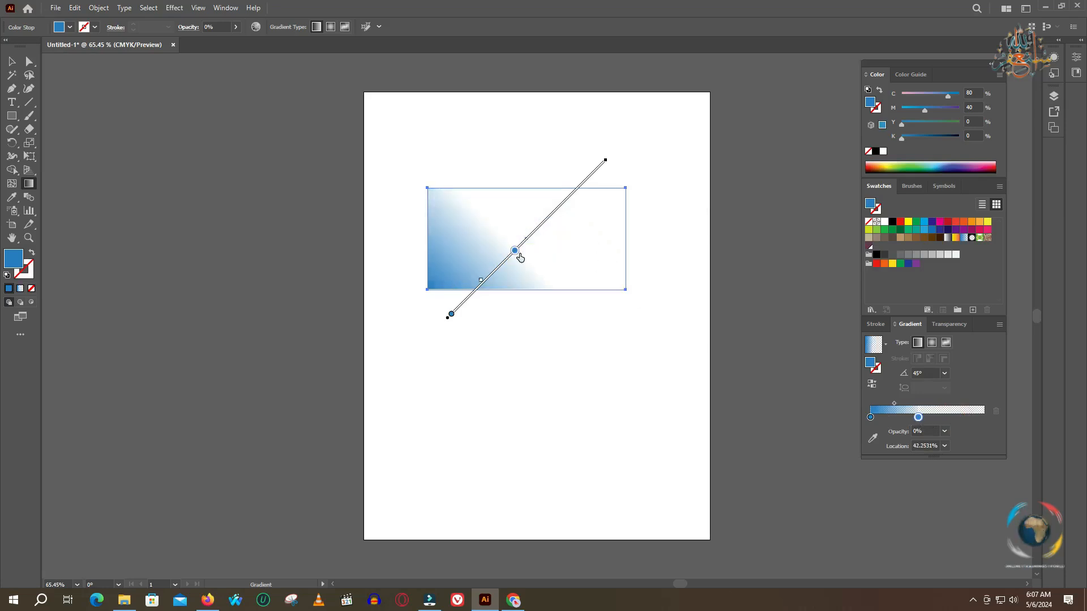
{"action": "left_click_drag", "start_coordinate": [918, 420], "coordinate": [964, 419]}
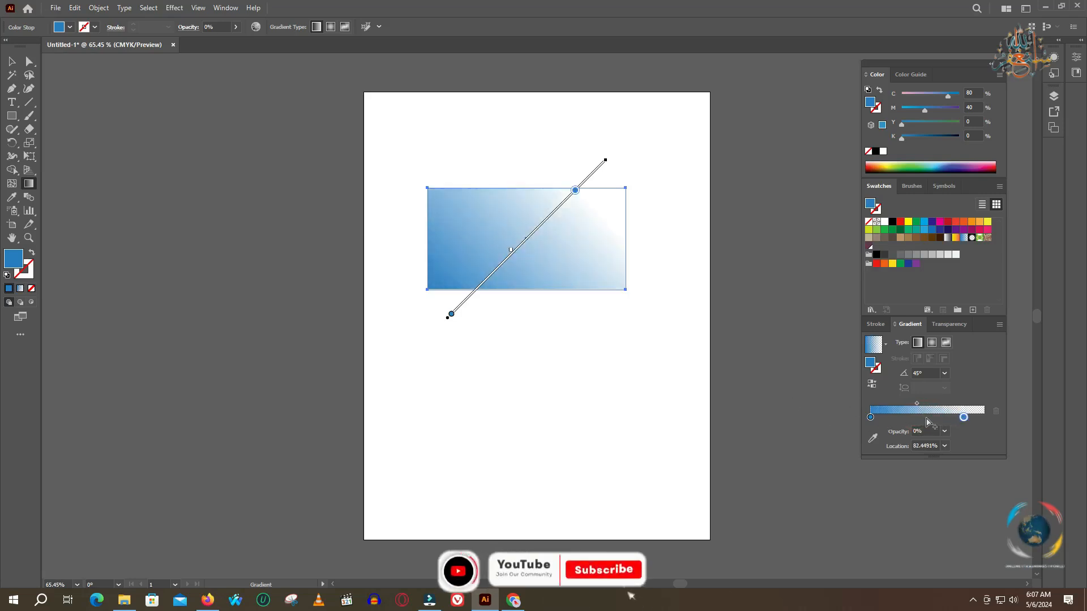
Raise the end color stop's opacity to 40% and move it along the gradient to a location of about 51%.
{"action": "left_click", "coordinate": [943, 432]}
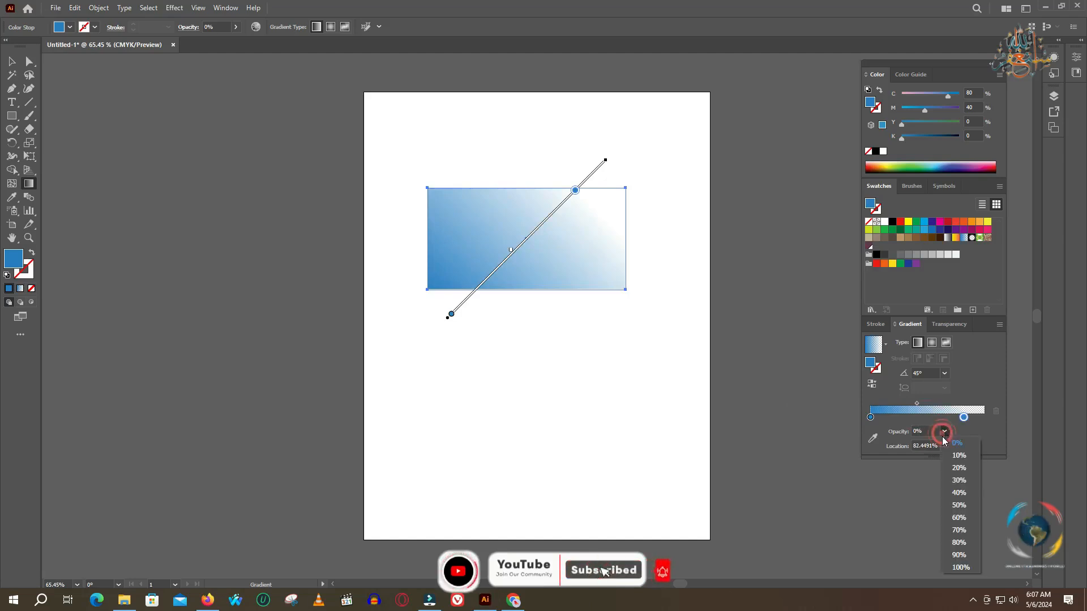
{"action": "left_click", "coordinate": [958, 494]}
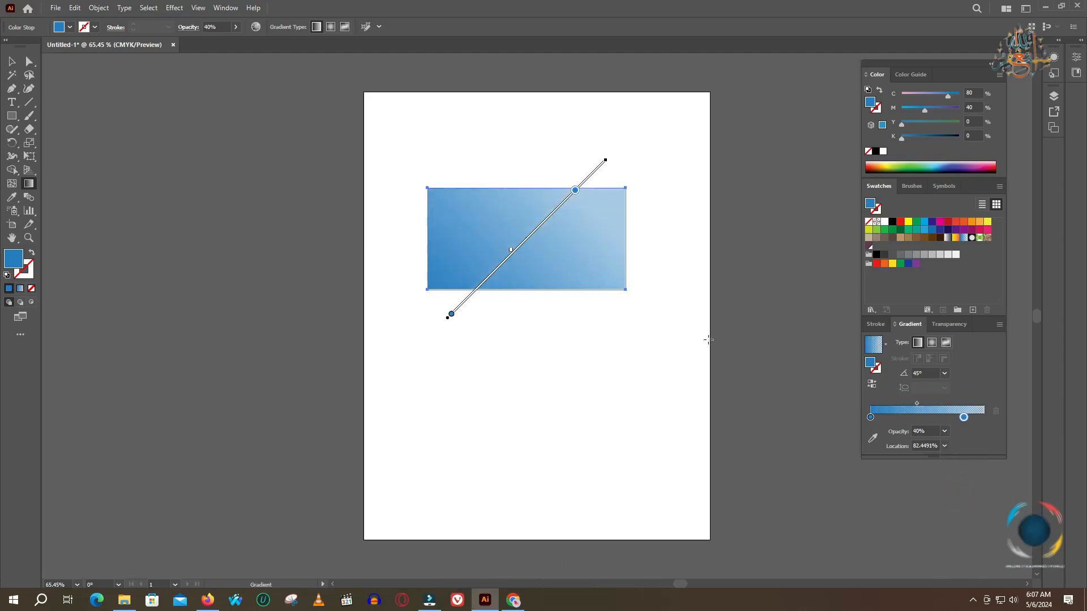
{"action": "mouse_move", "coordinate": [577, 192]}
{"action": "left_mouse_down"}
{"action": "mouse_move", "coordinate": [517, 226]}
{"action": "mouse_move", "coordinate": [541, 215]}
{"action": "mouse_move", "coordinate": [517, 238]}
{"action": "left_mouse_up"}
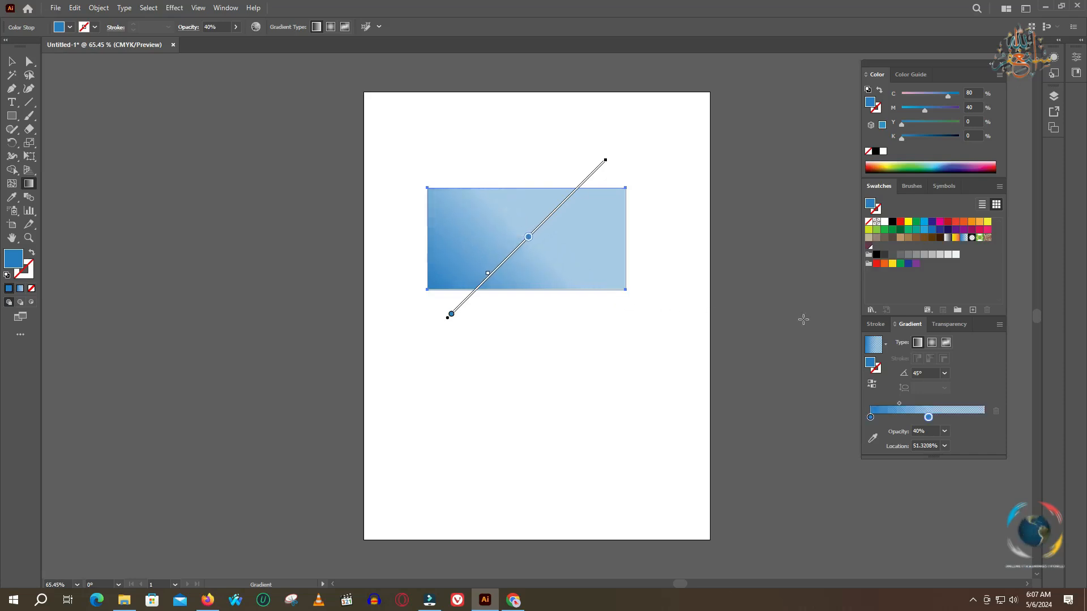
Try making an opacity mask for the rectangle in its transparency settings and undo it.
{"action": "left_click", "coordinate": [952, 324]}
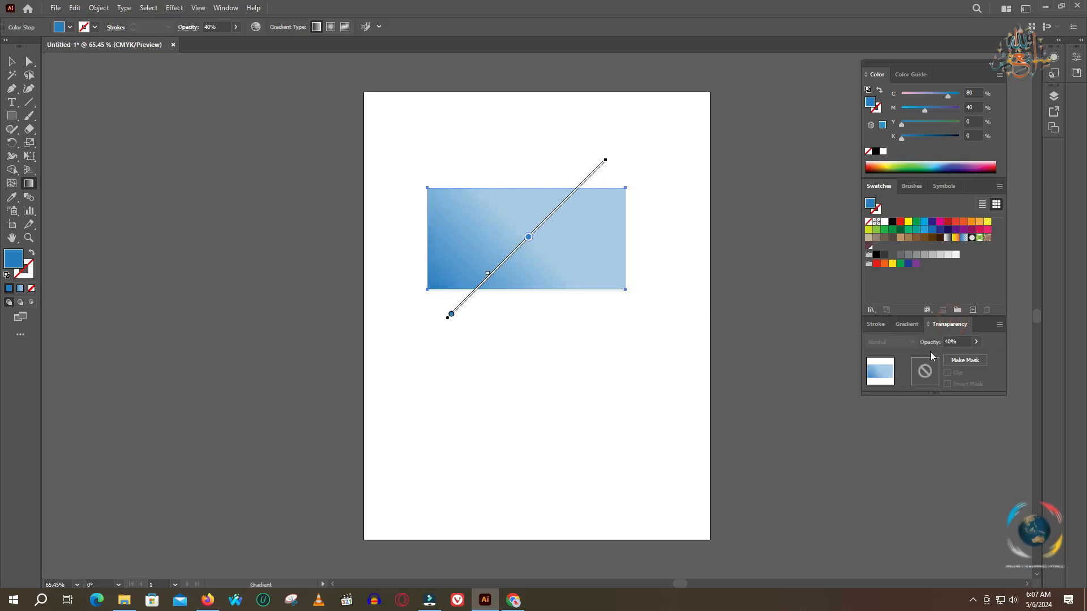
{"action": "left_click", "coordinate": [885, 373]}
{"action": "left_click", "coordinate": [977, 341]}
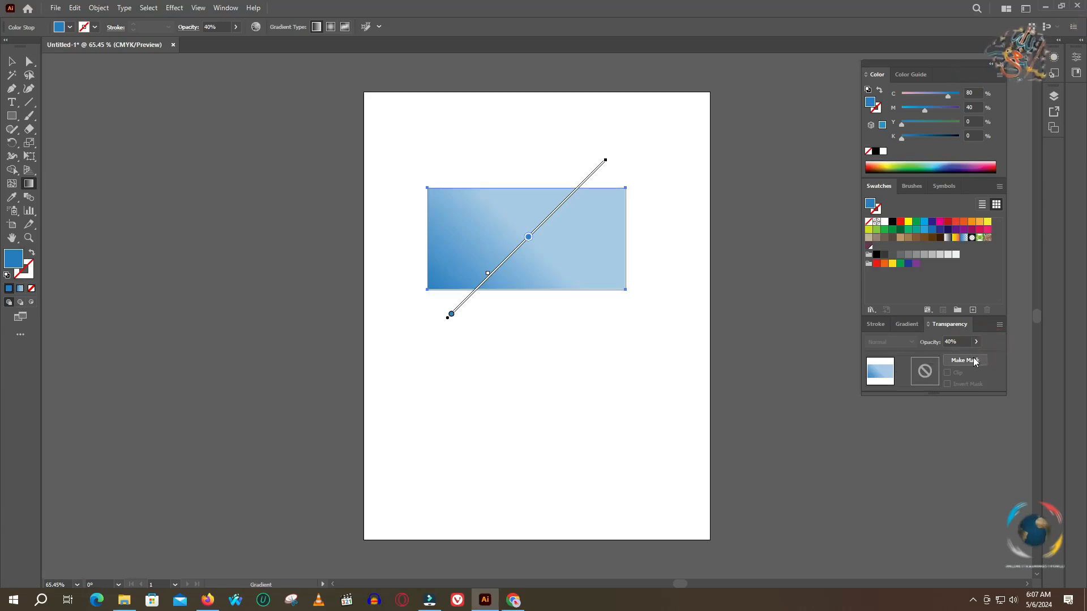
{"action": "left_click", "coordinate": [973, 358]}
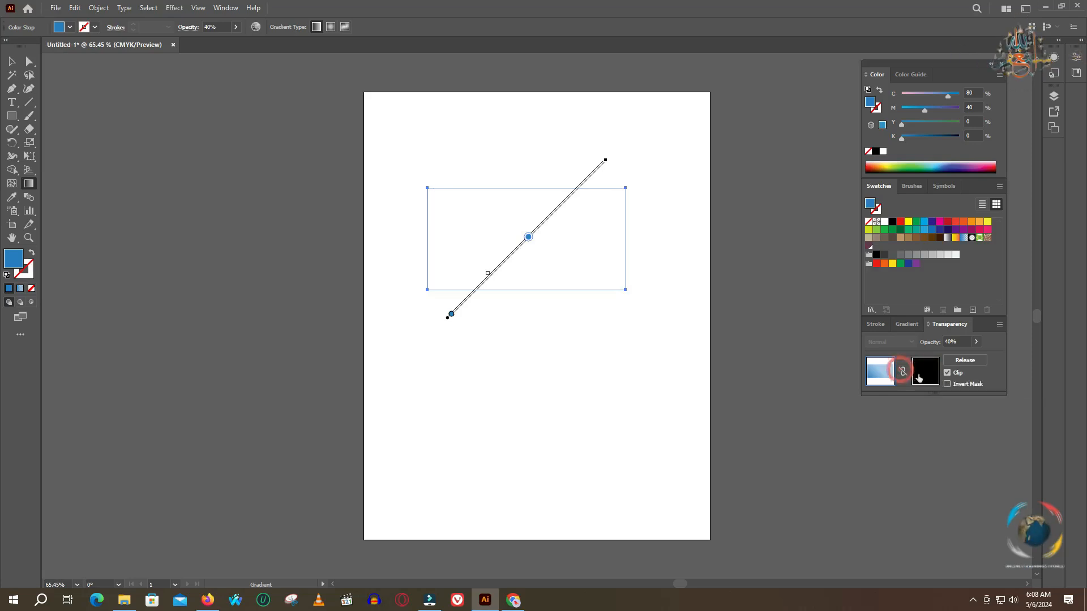
{"action": "key", "text": "ctrl+z"}
{"action": "key", "text": "ctrl+z"}
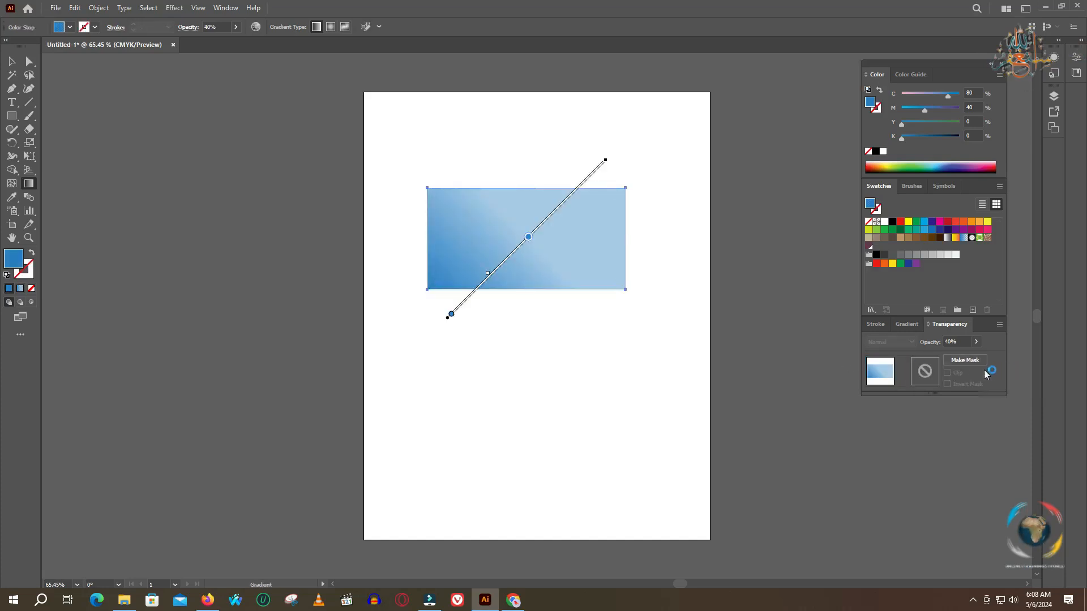
Apply the yellow-to-red gradient preset, move its second color stop to about 19% and set that stop's opacity to 30%.
{"action": "left_click", "coordinate": [907, 324]}
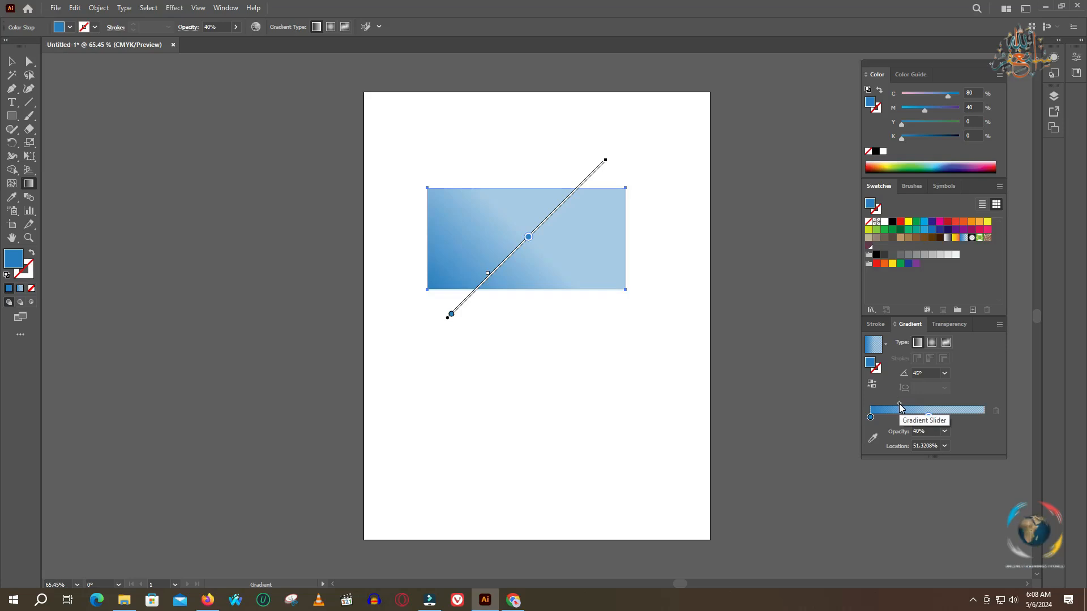
{"action": "left_click", "coordinate": [887, 345]}
{"action": "left_click", "coordinate": [827, 385]}
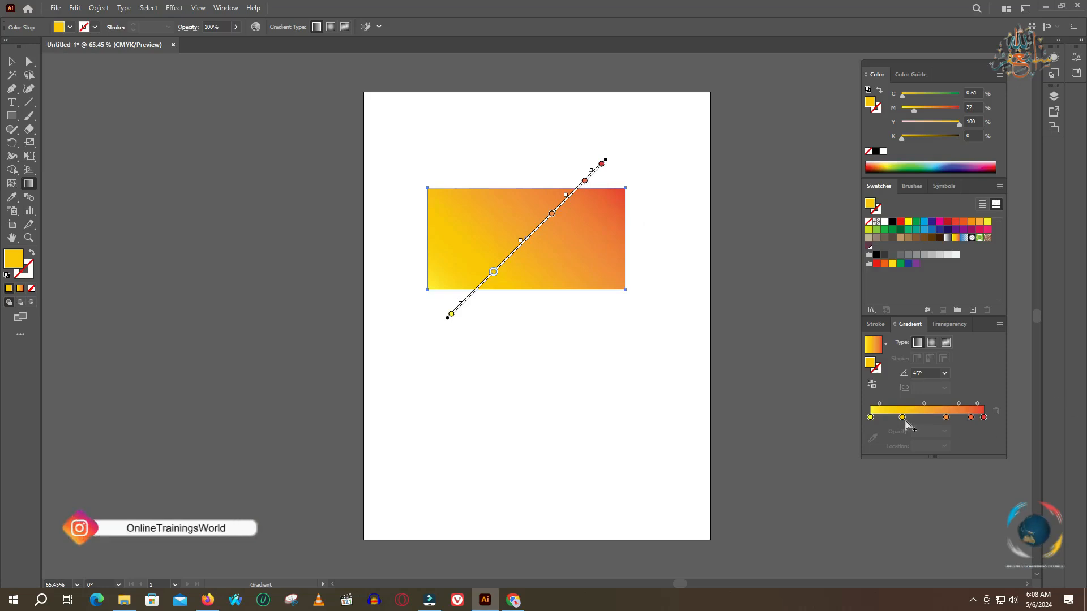
{"action": "left_click_drag", "start_coordinate": [945, 419], "coordinate": [893, 419]}
{"action": "left_click", "coordinate": [945, 431]}
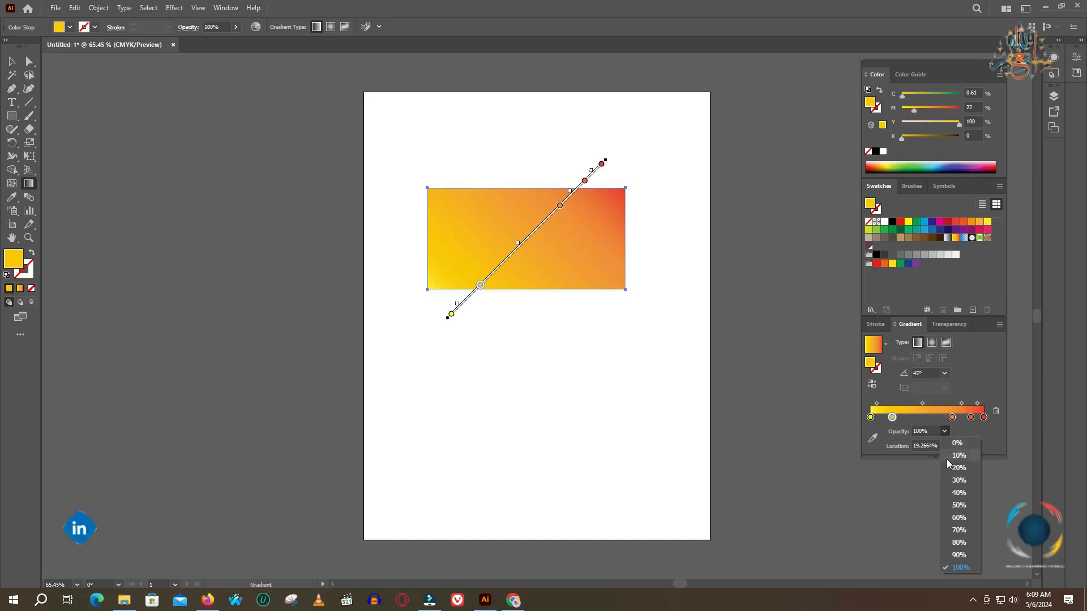
{"action": "left_click", "coordinate": [958, 481]}
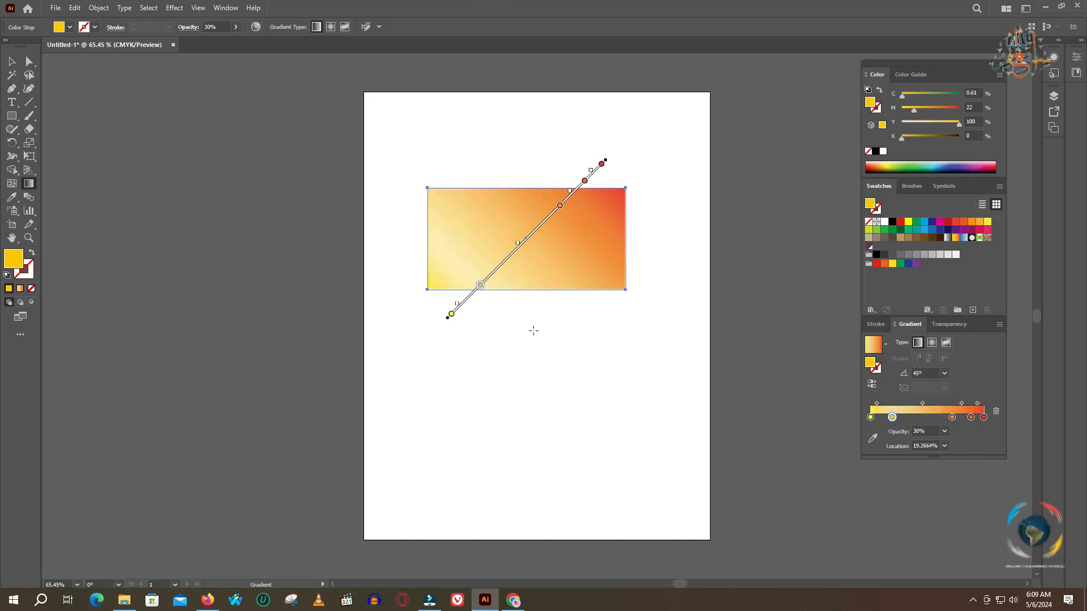
Set the gradient's first color stop to 30% opacity, try other CMYK mixes for it and make it black.
{"action": "left_click", "coordinate": [871, 418]}
{"action": "left_click", "coordinate": [944, 431]}
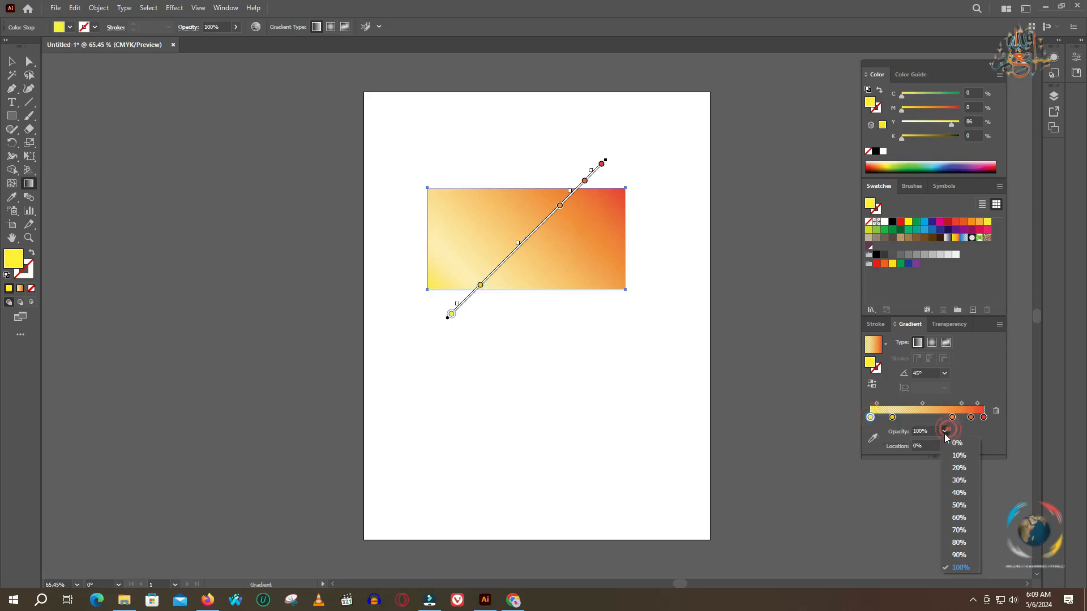
{"action": "left_click", "coordinate": [962, 482]}
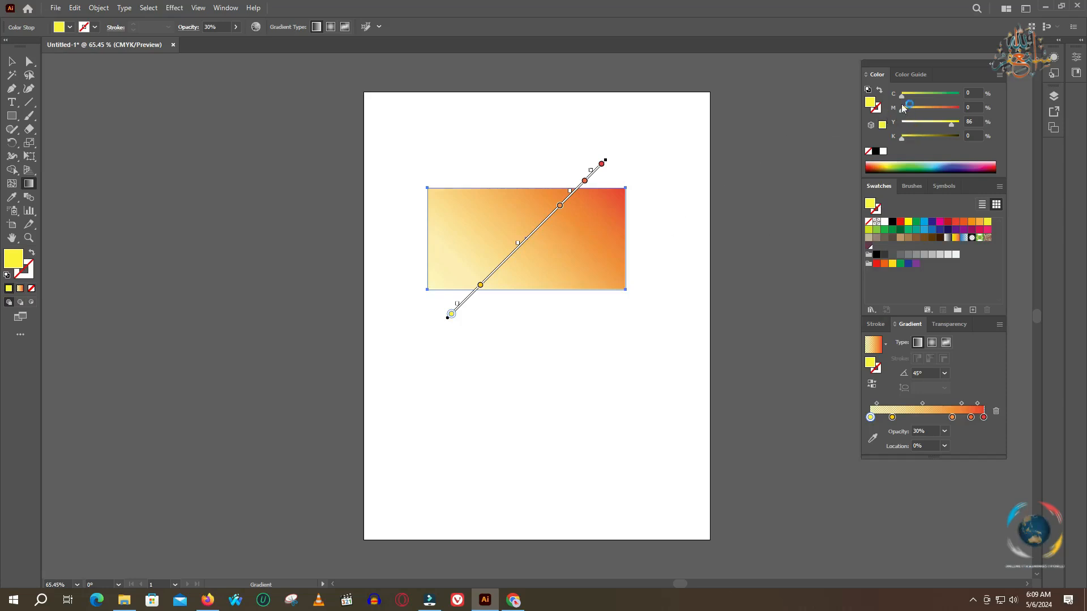
{"action": "left_click_drag", "start_coordinate": [904, 100], "coordinate": [933, 111]}
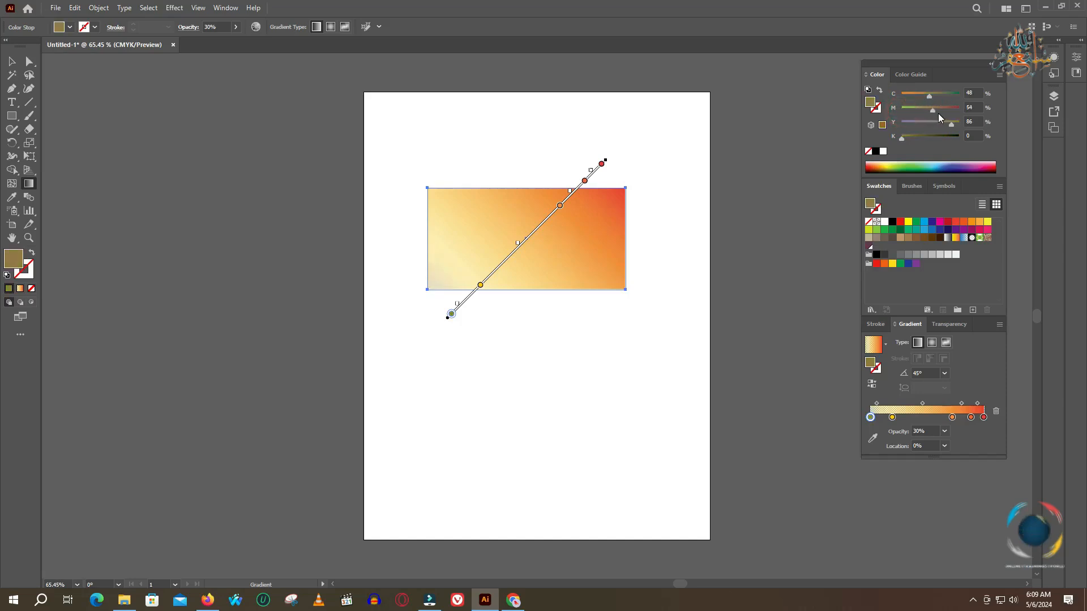
{"action": "left_click_drag", "start_coordinate": [933, 113], "coordinate": [944, 137]}
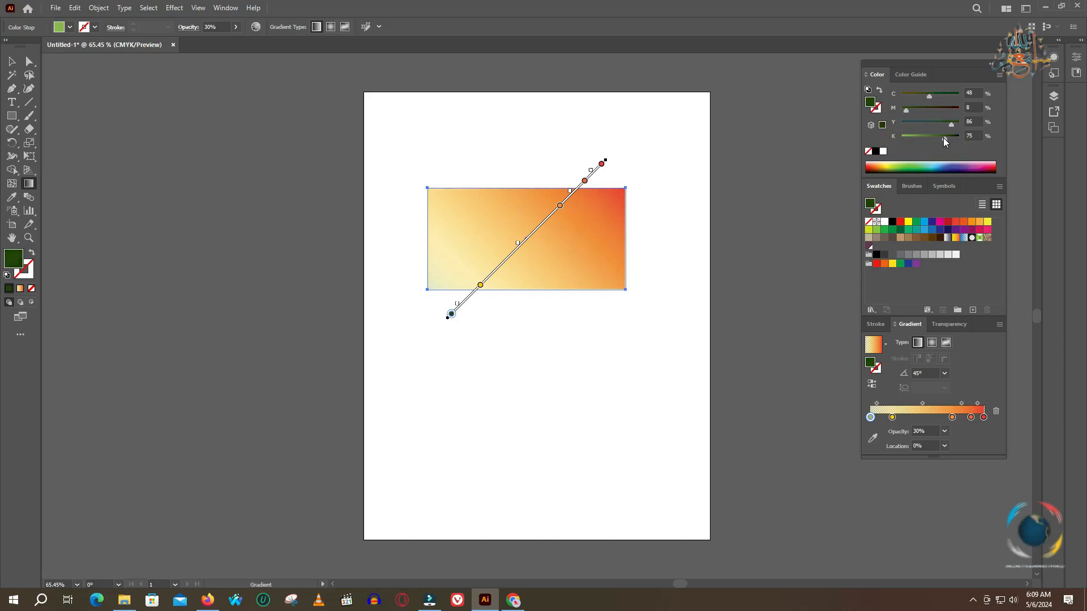
{"action": "left_click", "coordinate": [876, 151]}
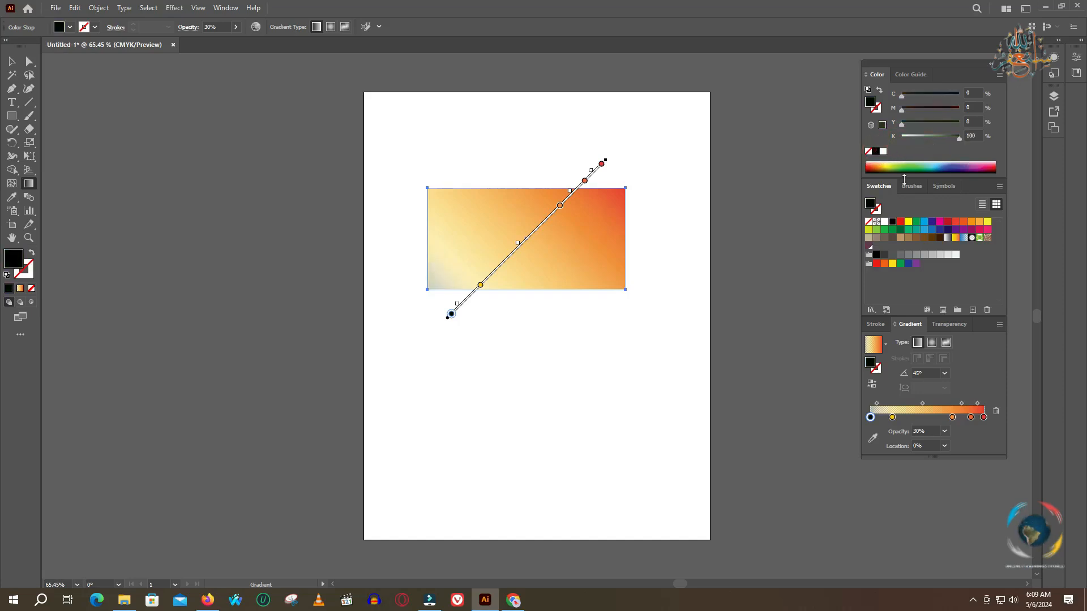